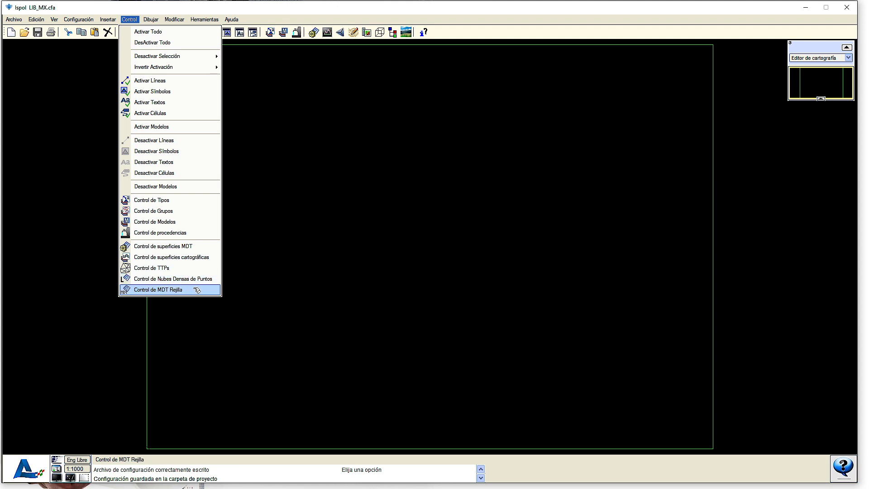
# Open the TTP control and look through its list from TTP_1 to TTP_100
pyautogui.click(198, 291)
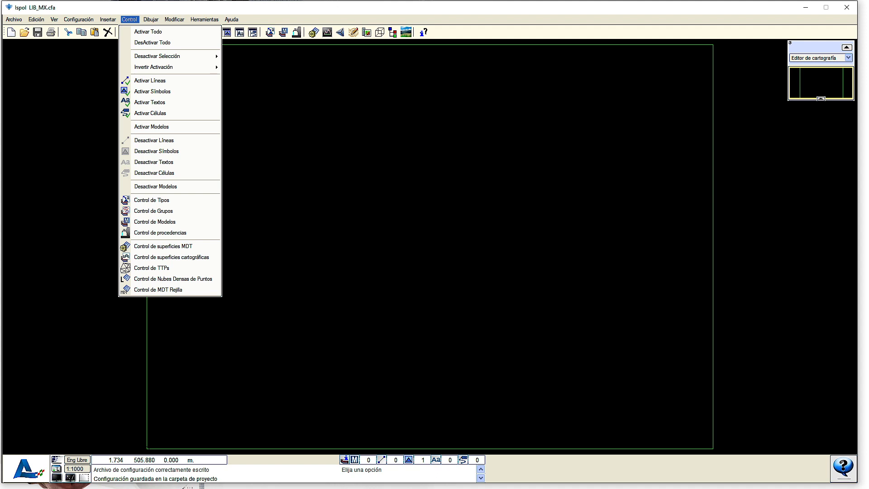
pyautogui.click(205, 19)
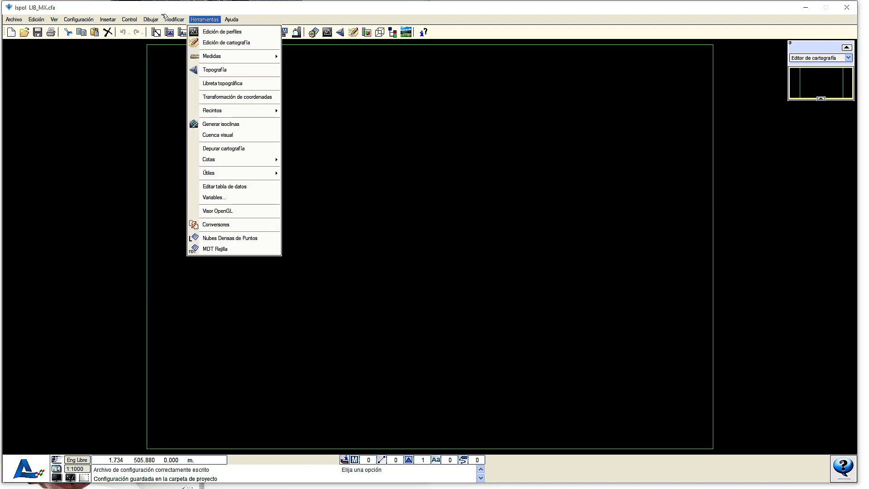
pyautogui.moveTo(129, 19)
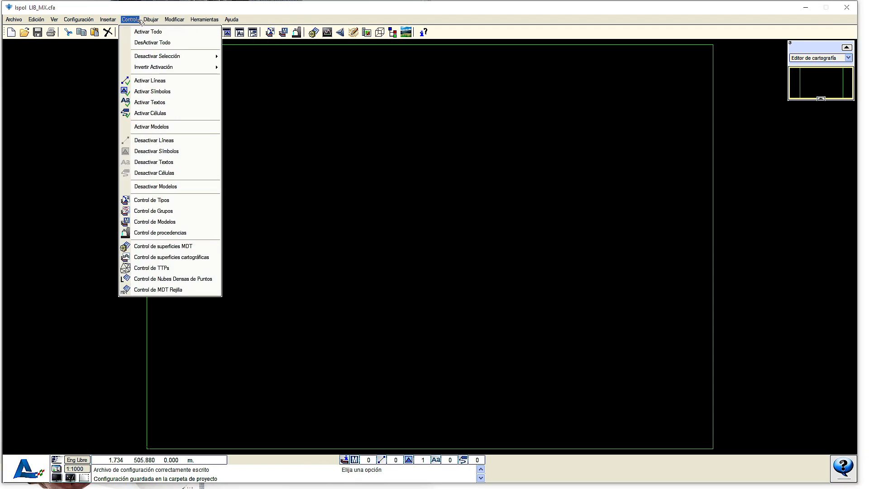
pyautogui.click(184, 270)
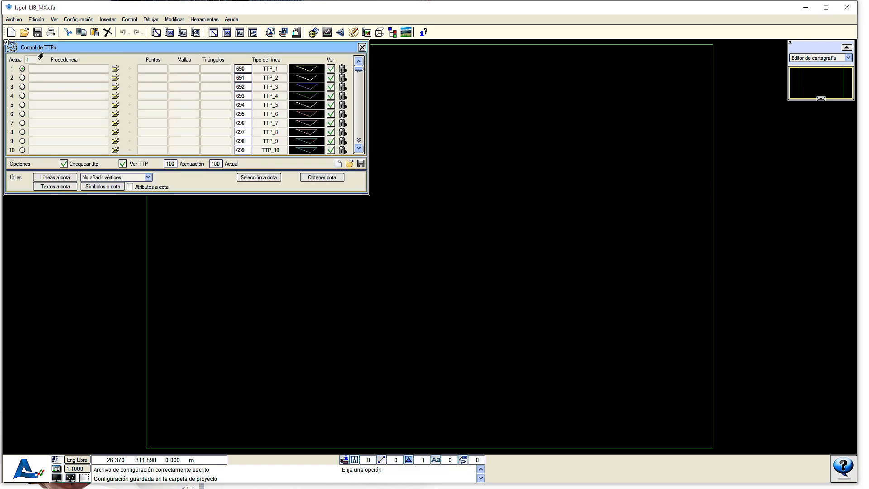
pyautogui.moveTo(358, 70); pyautogui.dragTo(359, 141)
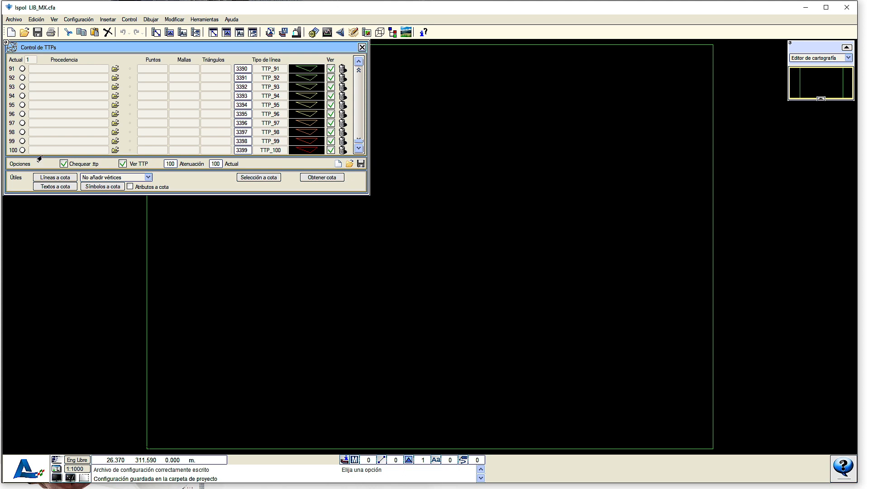
pyautogui.moveTo(358, 141); pyautogui.dragTo(358, 69)
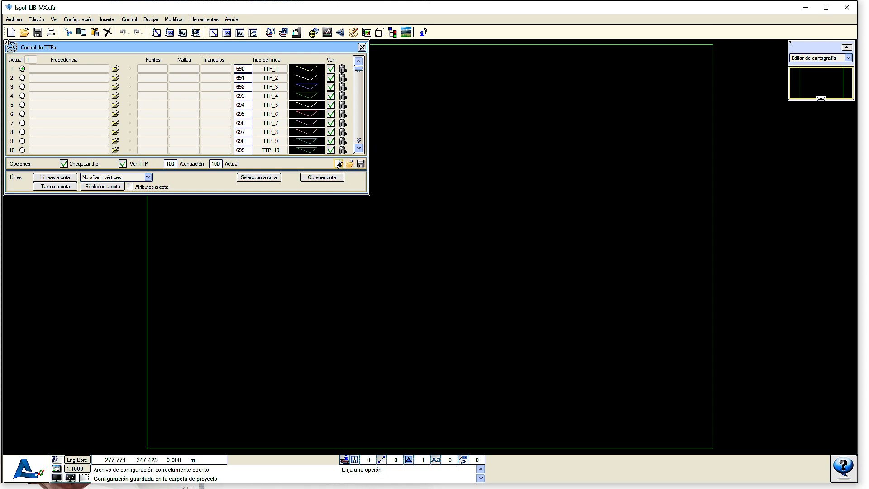
# Reset the TTP control's options, giving attenuation values 40 and 80, check the vertex interpolation choices, and make TTP 1 the current one
pyautogui.click(339, 164)
pyautogui.click(88, 177)
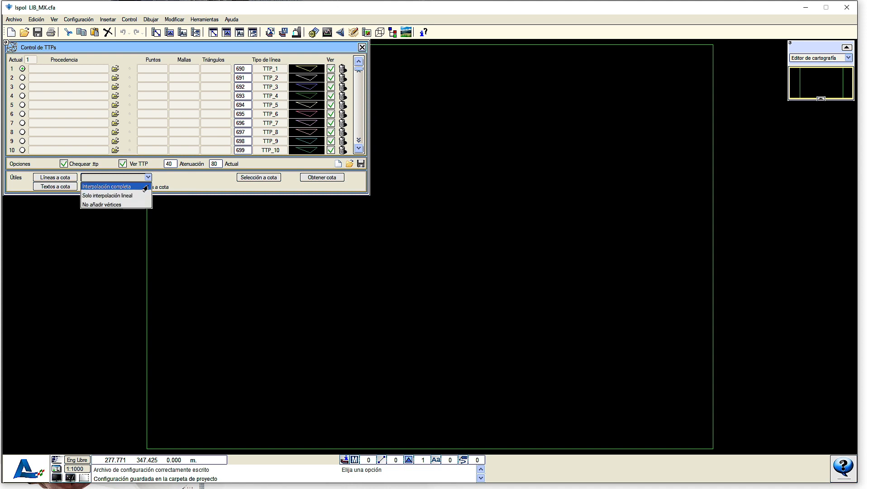
pyautogui.click(186, 186)
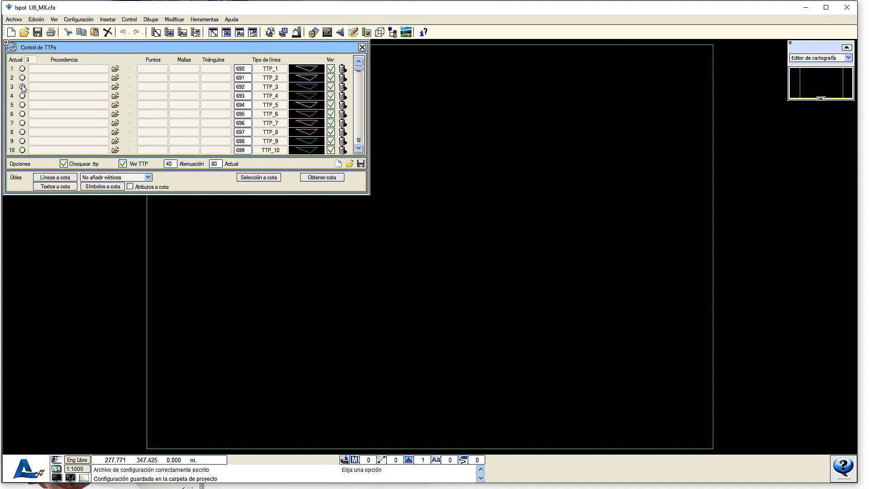
pyautogui.click(22, 105)
pyautogui.click(22, 123)
pyautogui.click(22, 68)
# Start the Topografía module and shift its tool palette slightly
pyautogui.click(340, 33)
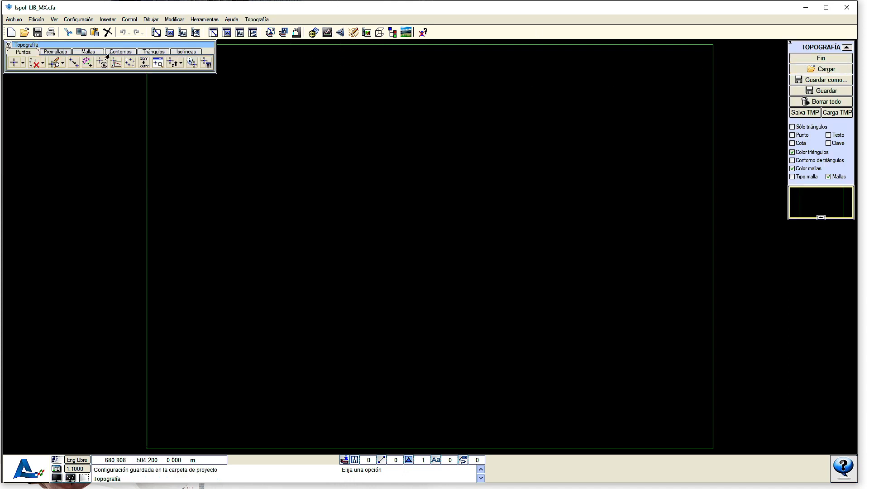
pyautogui.moveTo(113, 44)
pyautogui.mouseDown()
pyautogui.moveTo(138, 53)
pyautogui.moveTo(107, 46)
pyautogui.mouseUp()
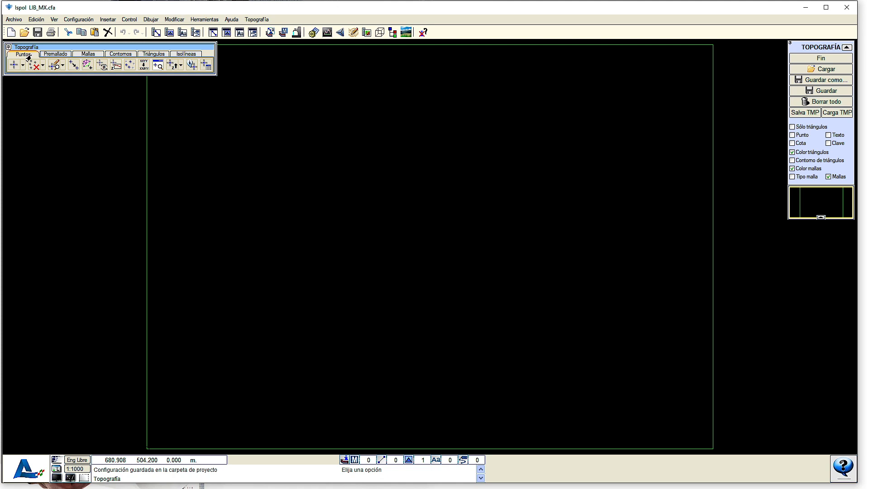
# Review the topography tools for Premallado, Mallas, Contornos, Triángulos and Isolíneas, ending on the Puntos tools
pyautogui.click(53, 55)
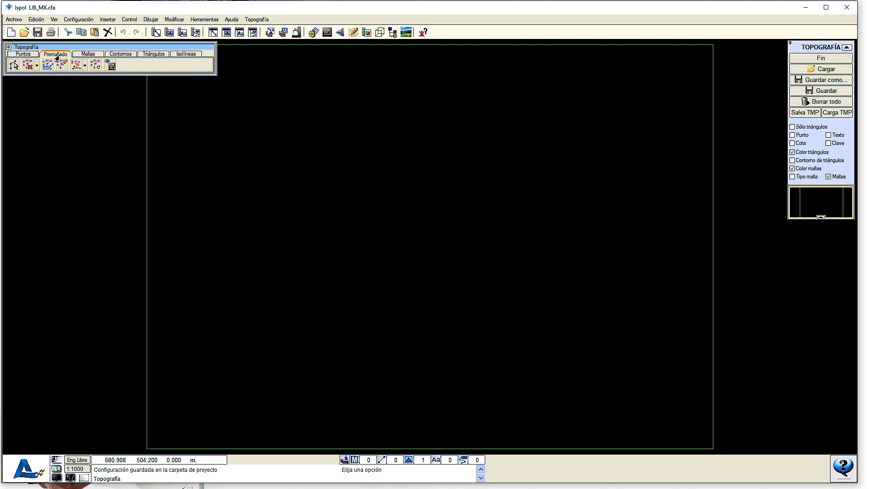
pyautogui.click(78, 54)
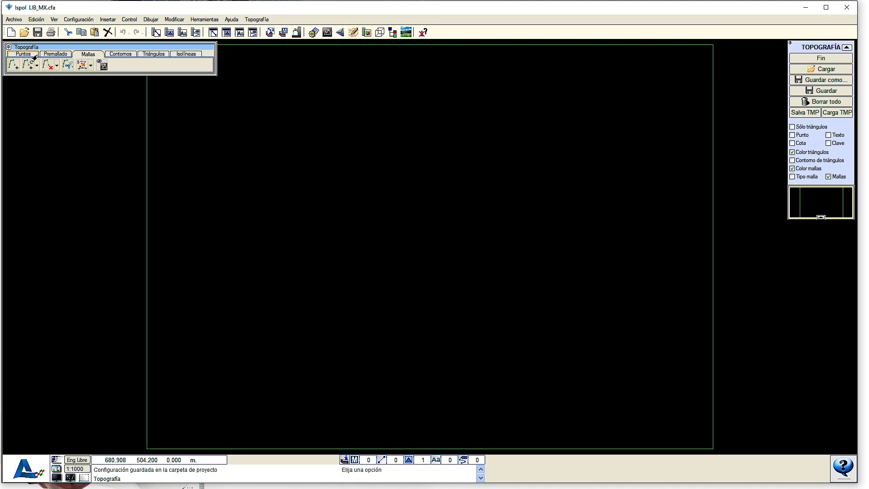
pyautogui.click(47, 54)
pyautogui.click(81, 56)
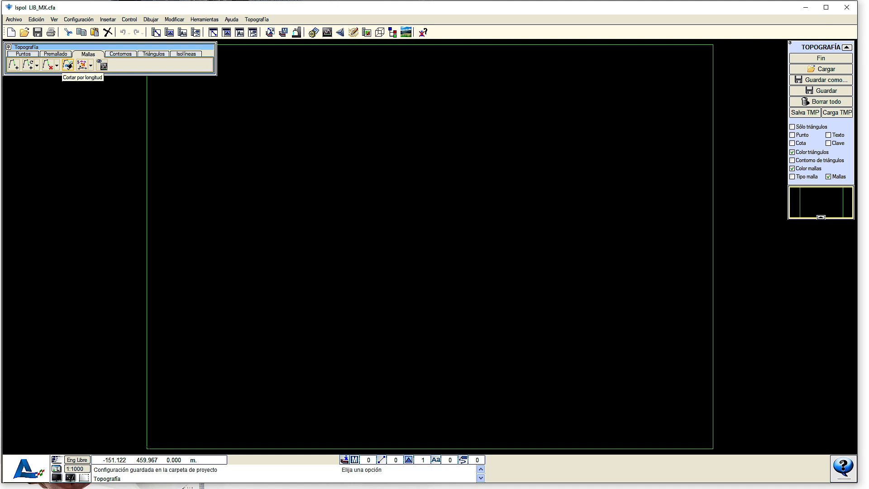
pyautogui.click(111, 54)
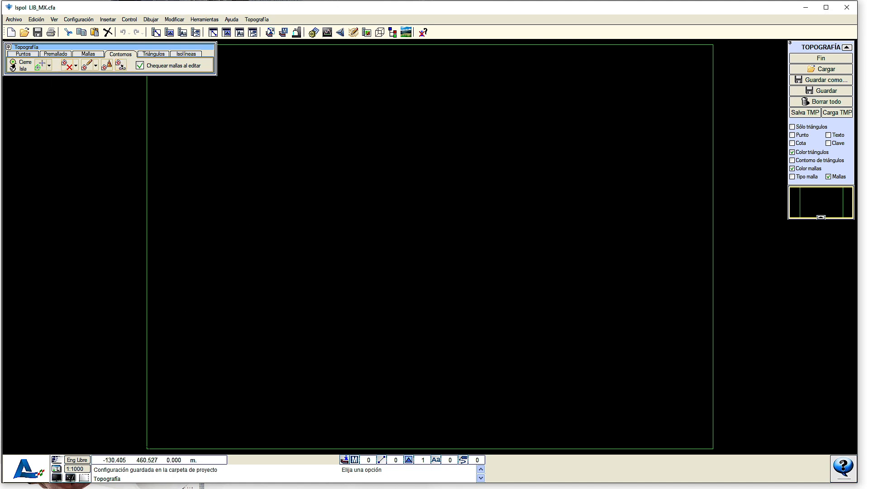
pyautogui.click(13, 69)
pyautogui.click(153, 54)
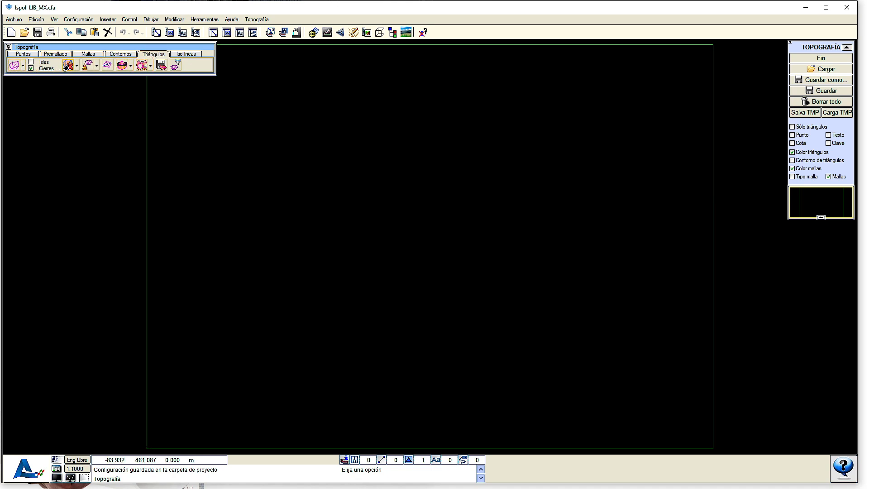
pyautogui.click(171, 55)
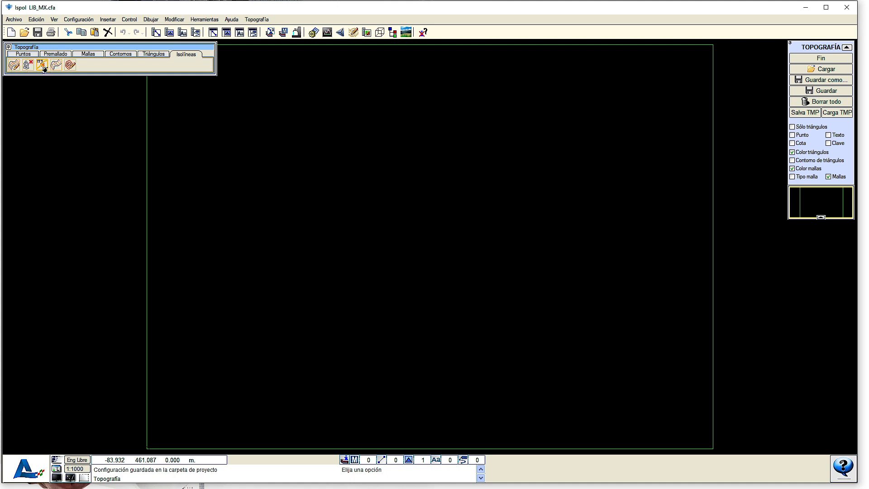
pyautogui.click(24, 54)
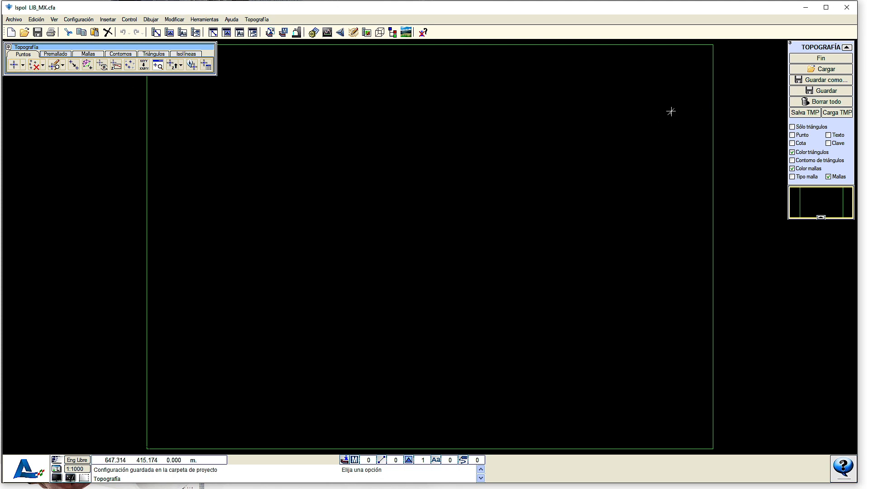
# Start loading a topography file and open the Topografia Puntos Triangulacion CSV file from the 01 Lineas de Rotura folder in Notepad++
pyautogui.click(809, 74)
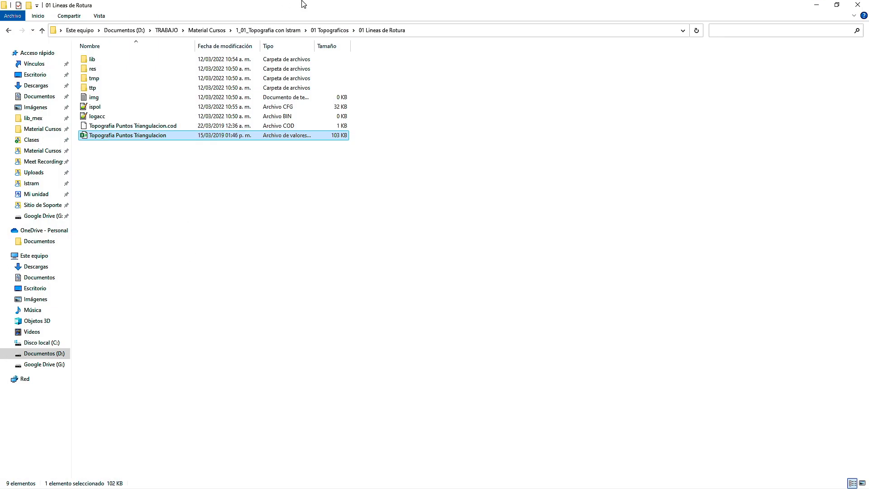
pyautogui.moveTo(302, 2); pyautogui.dragTo(409, 82)
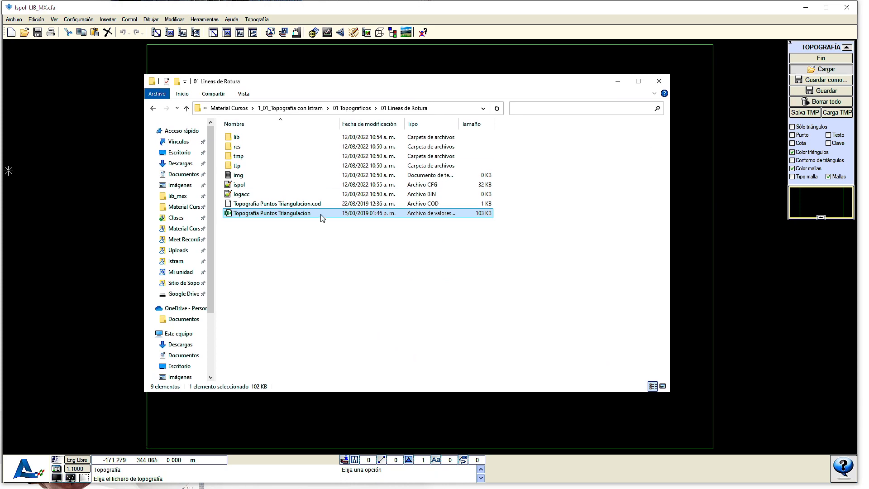
pyautogui.rightClick(292, 218)
pyautogui.click(182, 283)
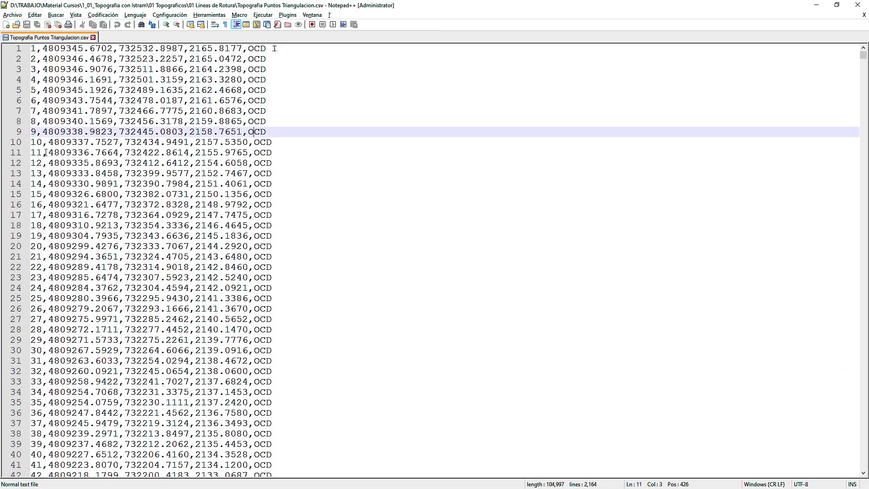
# Examine line 11 of the points file field by field: point number, the two coordinates, elevation and code
pyautogui.click(43, 152)
pyautogui.keyDown('ctrl'); pyautogui.scroll(1, 43, 154); pyautogui.keyUp('ctrl')
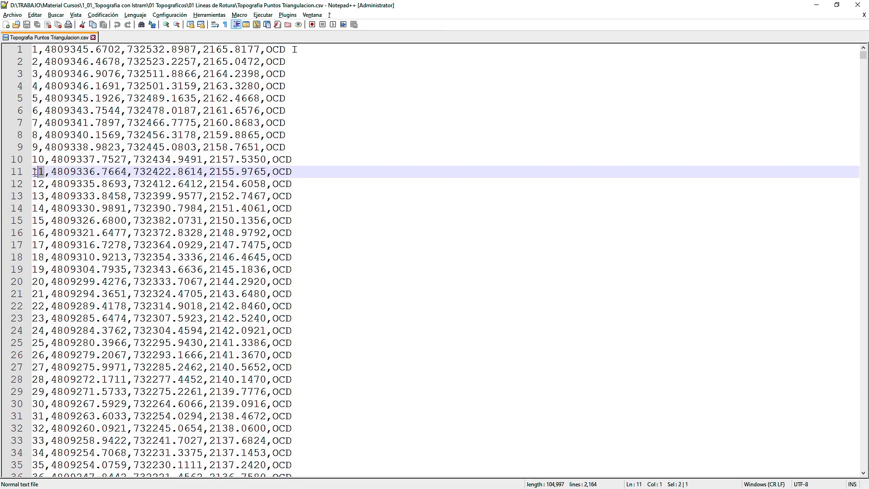
pyautogui.doubleClick(72, 172)
pyautogui.doubleClick(156, 172)
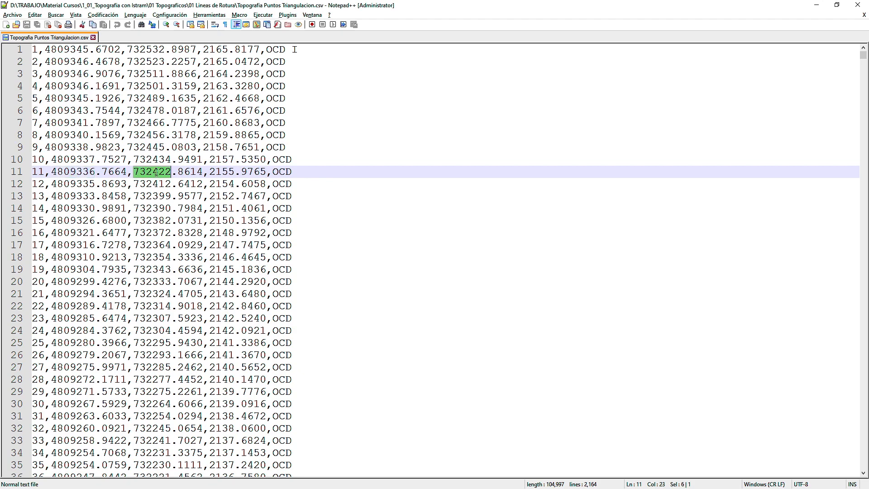
pyautogui.doubleClick(220, 172)
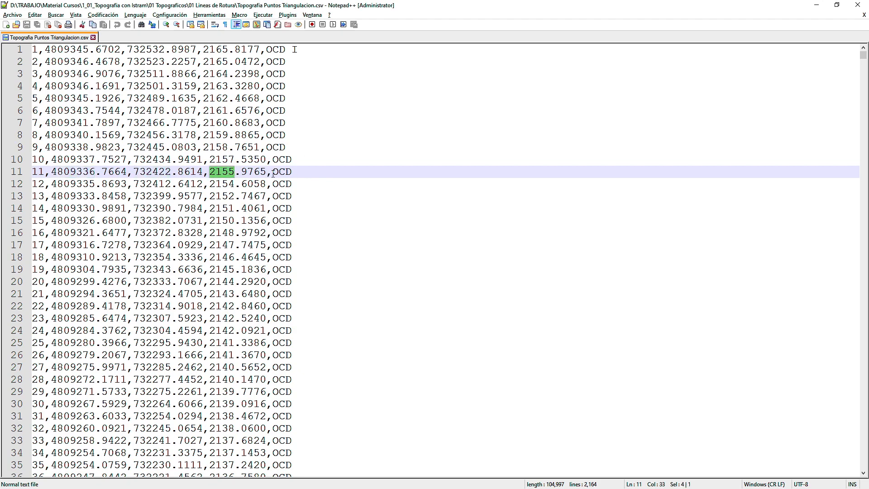
pyautogui.doubleClick(281, 172)
pyautogui.click(125, 172)
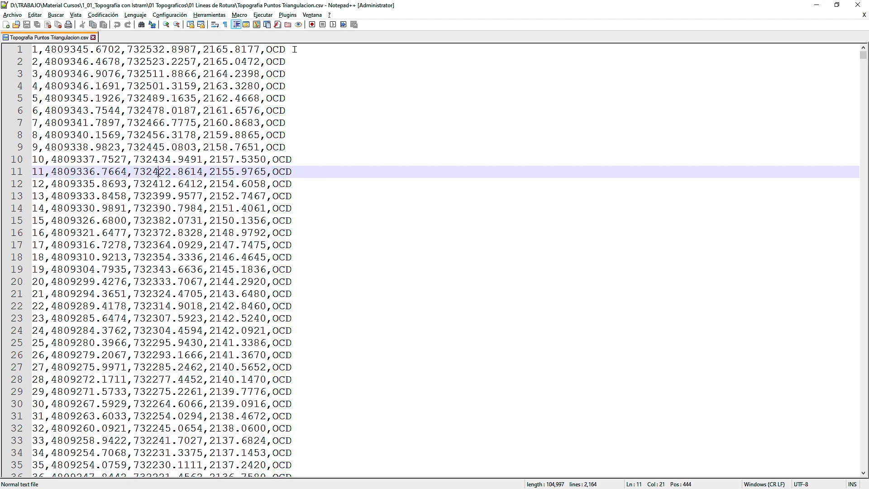
pyautogui.doubleClick(152, 172)
pyautogui.doubleClick(72, 172)
pyautogui.doubleClick(148, 171)
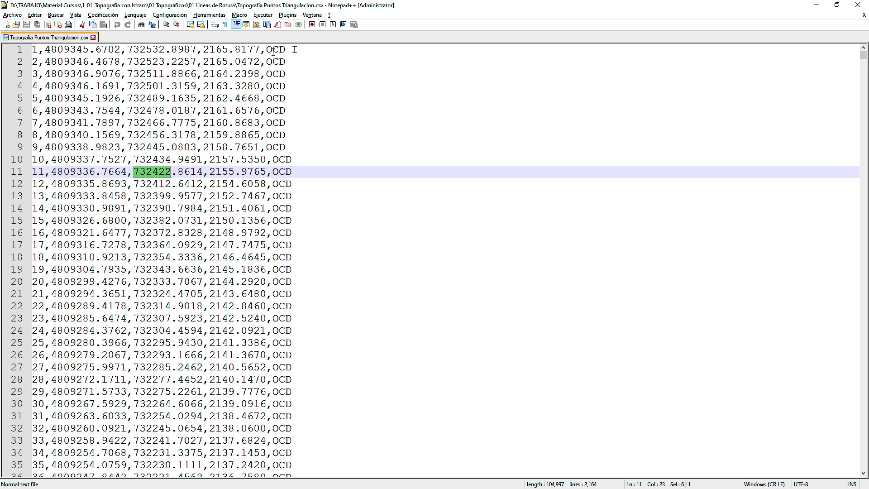
# Examine the OCD point code and the space and I marker that follow it on line 1
pyautogui.doubleClick(275, 62)
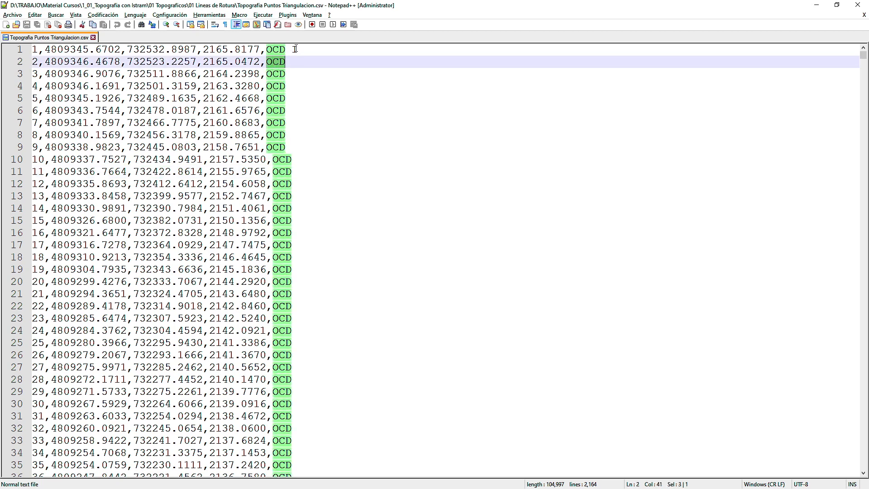
pyautogui.press('ctrl')
pyautogui.press('ctrl')
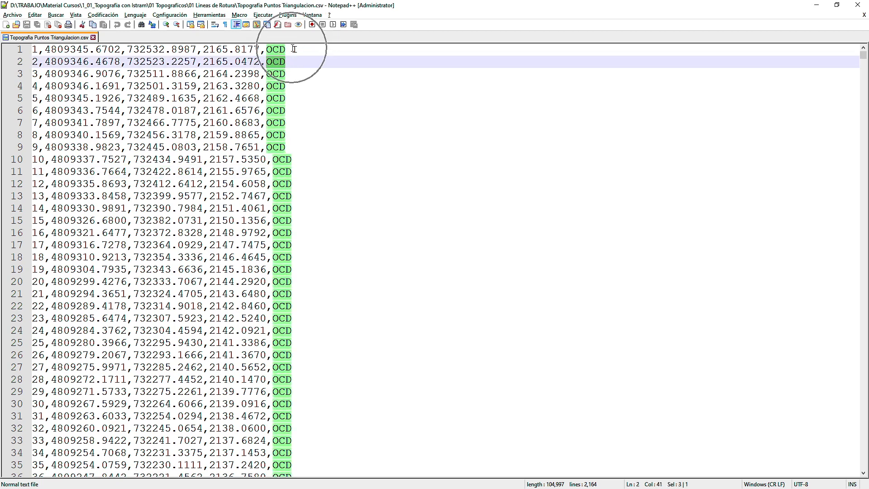
pyautogui.click(289, 49)
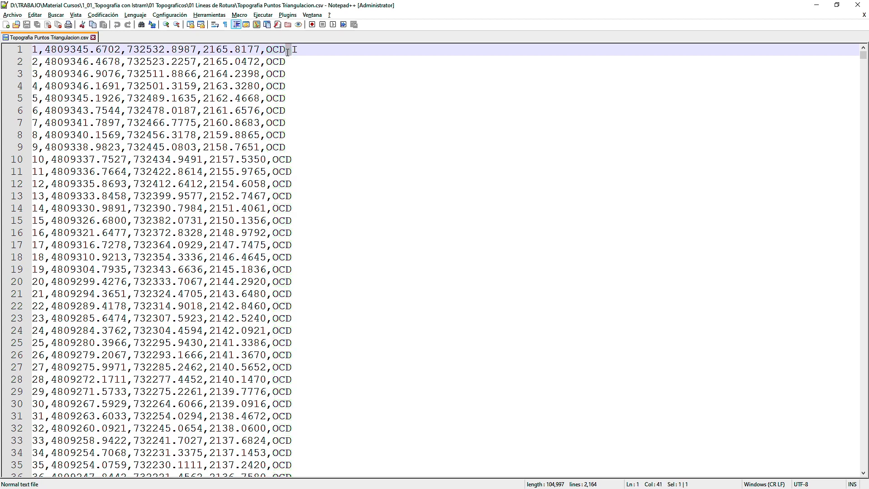
pyautogui.press('Right')
pyautogui.press('Right')
pyautogui.doubleClick(275, 50)
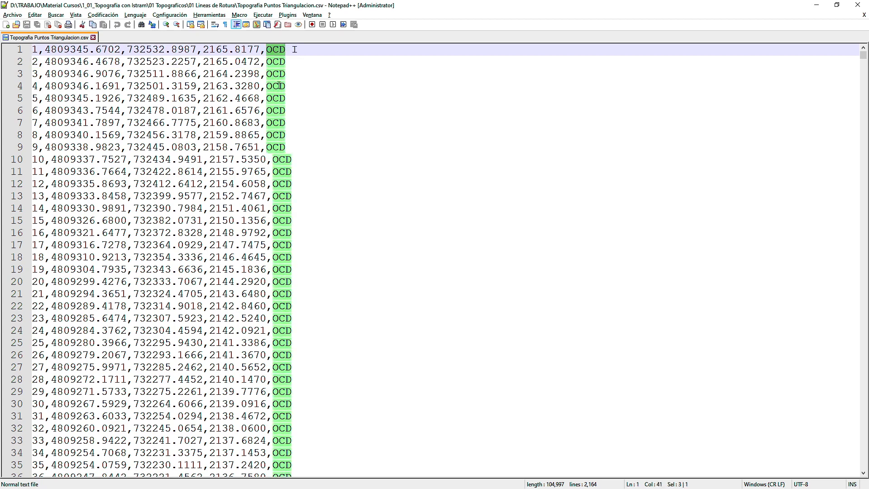
pyautogui.press('ctrl')
pyautogui.press('ctrl')
pyautogui.keyDown('shift'); pyautogui.click(295, 49); pyautogui.keyUp('shift')
pyautogui.hotkey('shift', 'Left')
pyautogui.hotkey('shift', 'Left')
# Examine the end of the OCD points marked F on line 62 and the start of the OCI points marked I on line 63
pyautogui.scroll(-16, 320, 84)
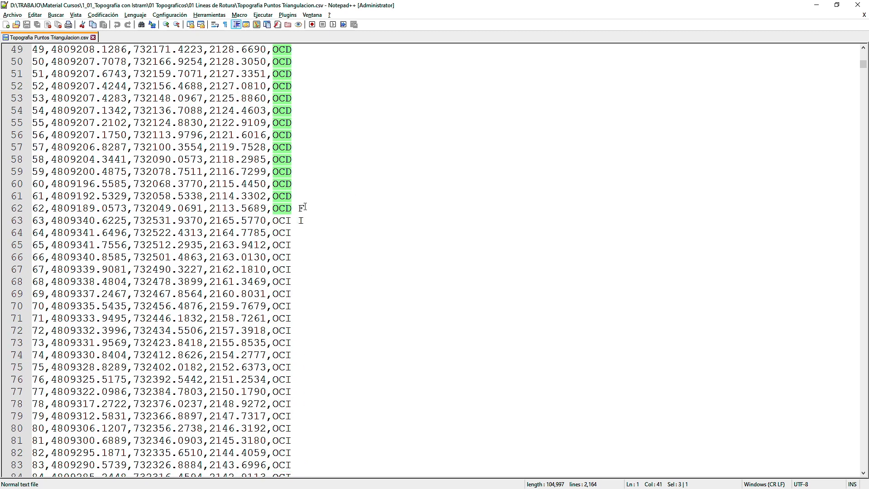
pyautogui.scroll(3, 302, 201)
pyautogui.scroll(2, 299, 169)
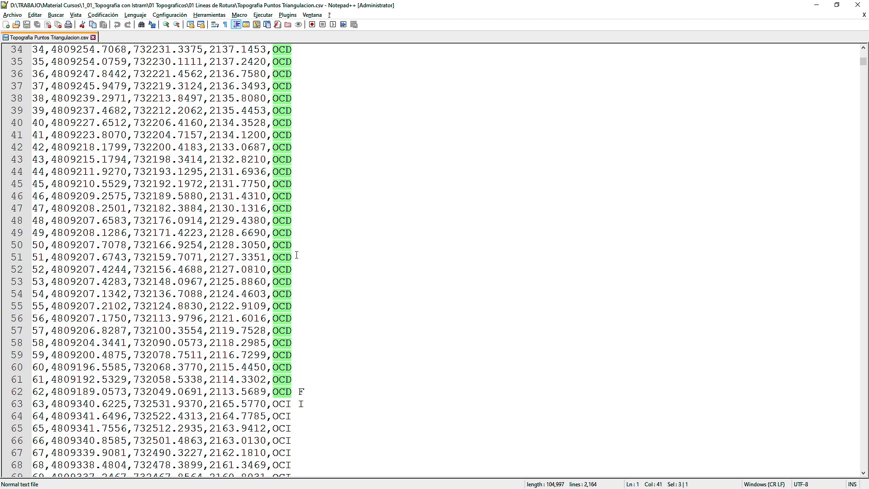
pyautogui.scroll(-3, 297, 257)
pyautogui.scroll(1, 287, 185)
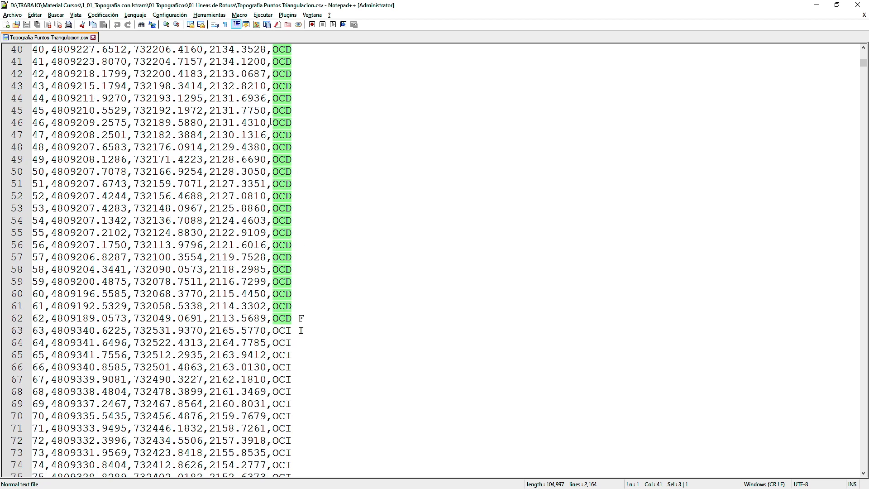
pyautogui.scroll(-6, 262, 289)
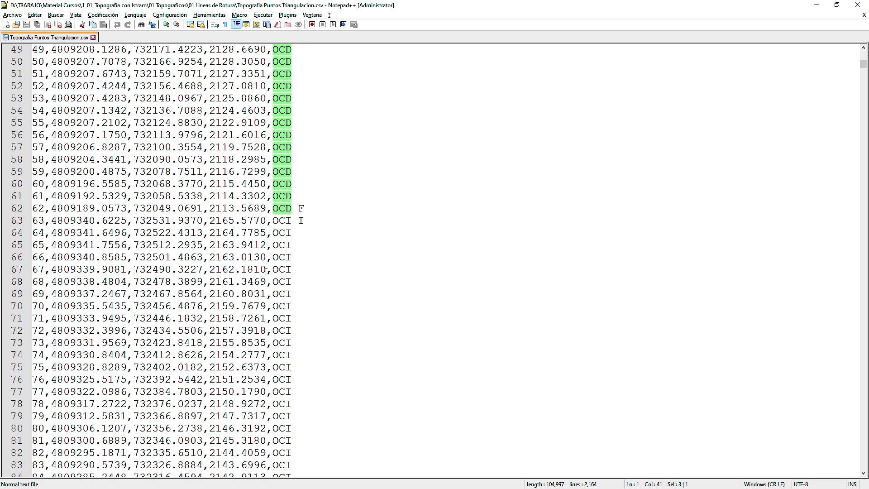
pyautogui.doubleClick(289, 111)
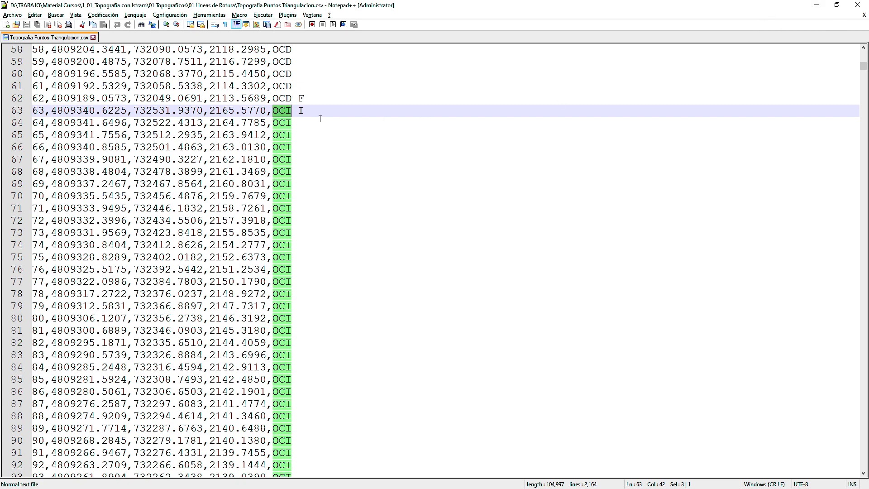
pyautogui.doubleClick(301, 111)
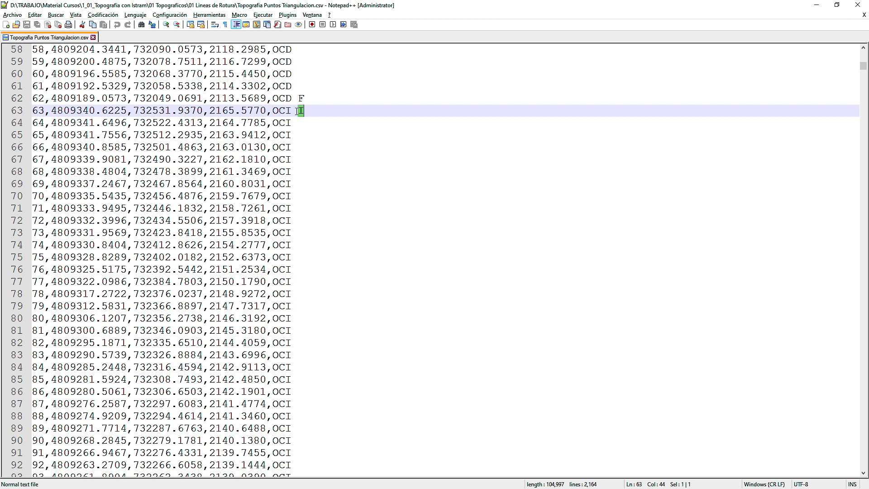
# Return to Ispol and load the Topografia Puntos Triangulacion CSV file as a generic data file
pyautogui.click(817, 6)
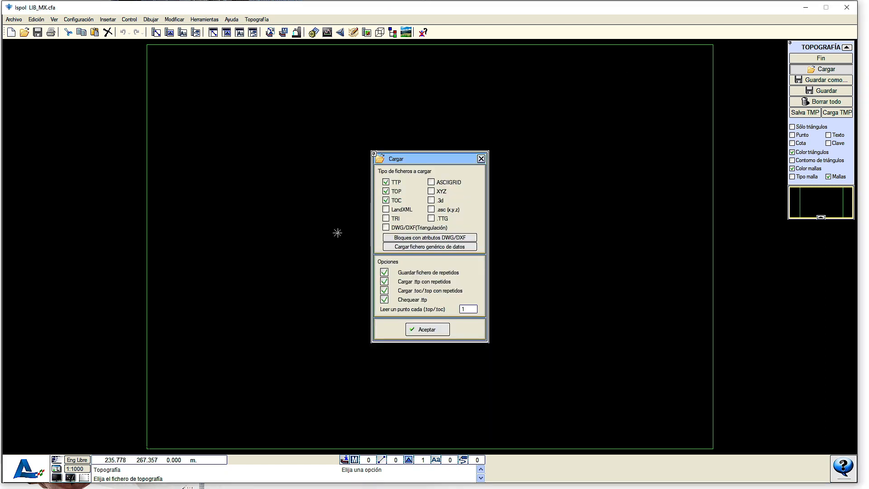
pyautogui.click(618, 82)
pyautogui.click(419, 250)
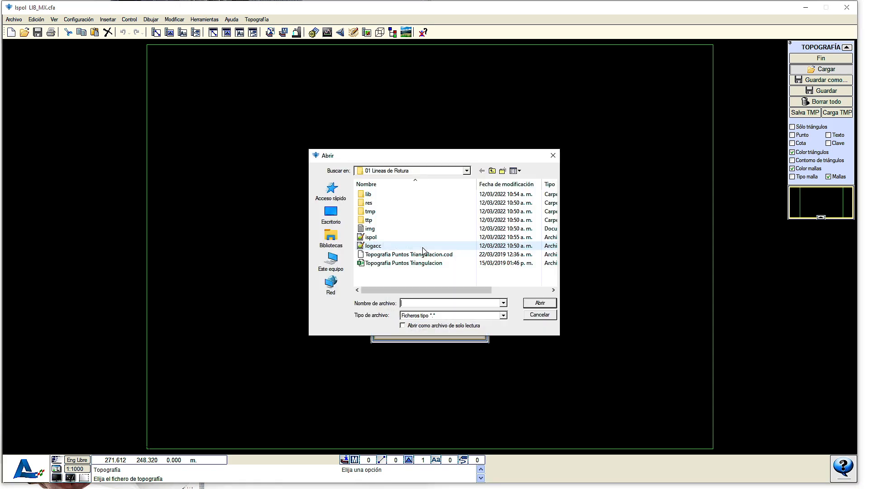
pyautogui.click(417, 263)
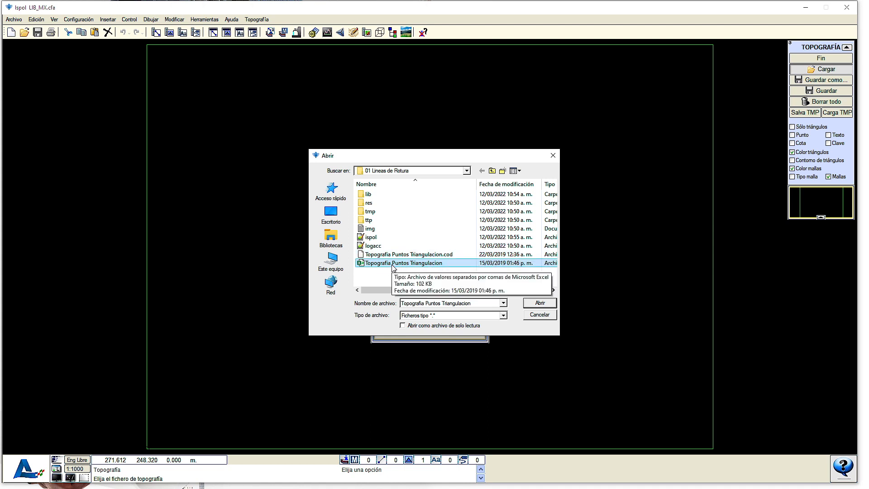
pyautogui.click(549, 304)
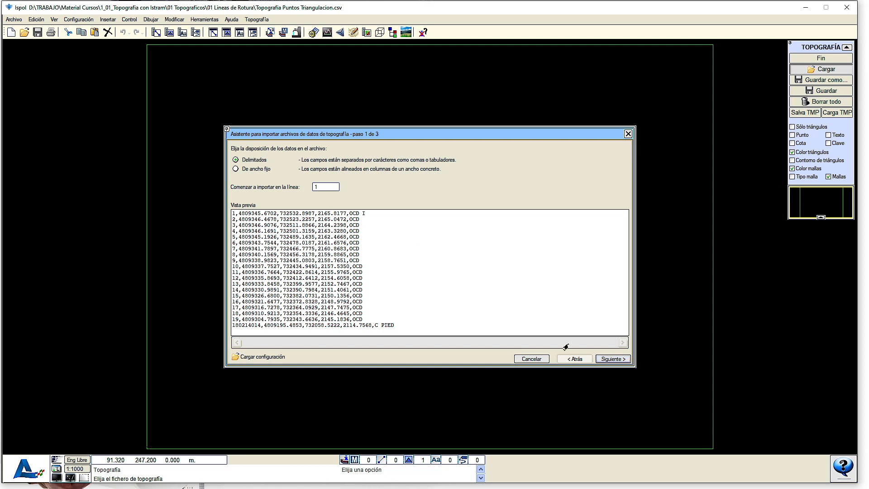
# Import the data as delimited fields, trying # as the separator and setting it back to a comma
pyautogui.click(235, 168)
pyautogui.click(611, 358)
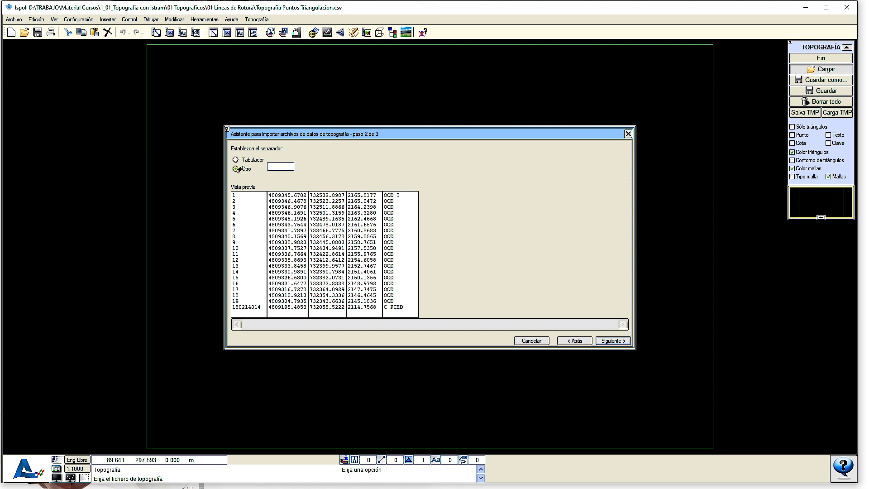
pyautogui.click(272, 167)
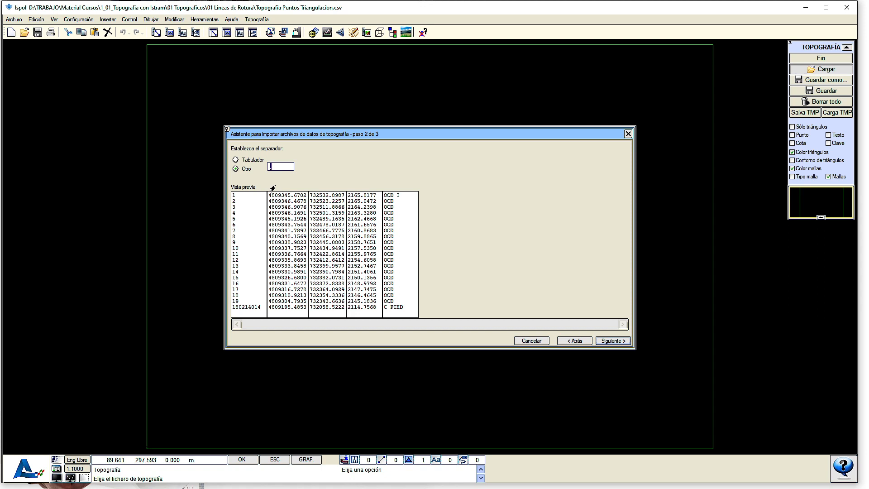
pyautogui.write('#')
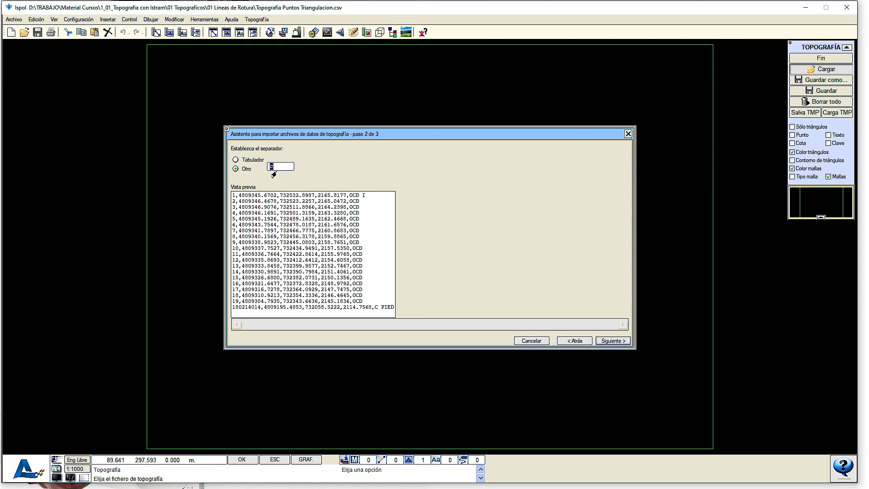
pyautogui.doubleClick(272, 168)
pyautogui.write(',')
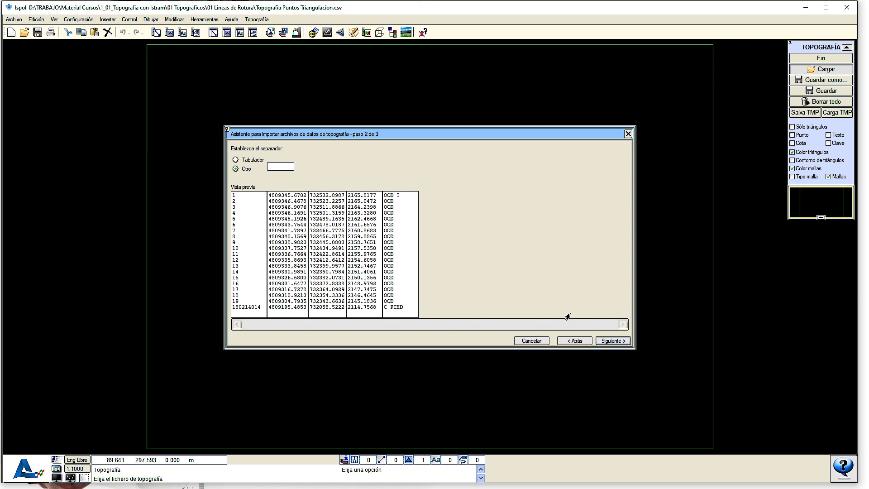
pyautogui.click(608, 344)
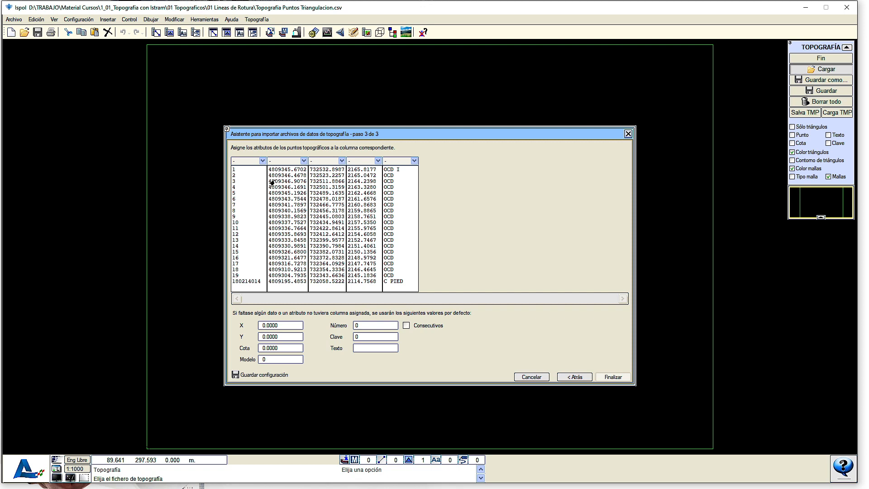
# Try consecutive point numbering with a starting number of 556363521
pyautogui.click(401, 326)
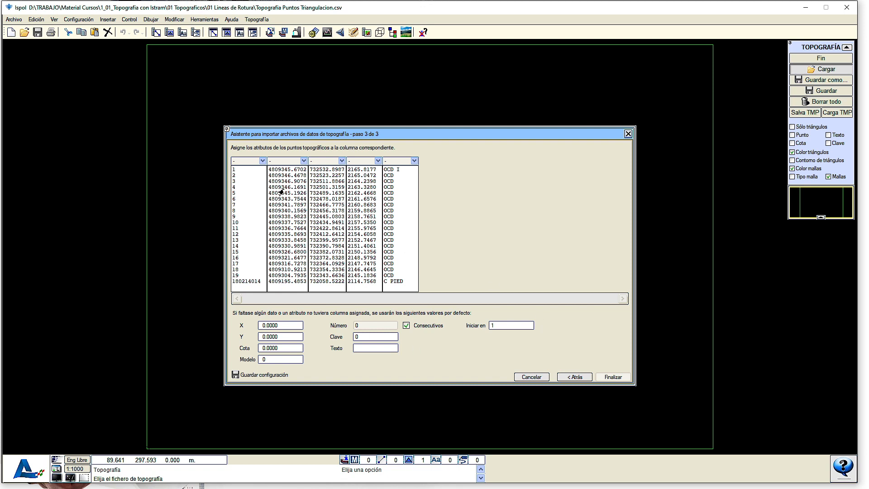
pyautogui.click(506, 326)
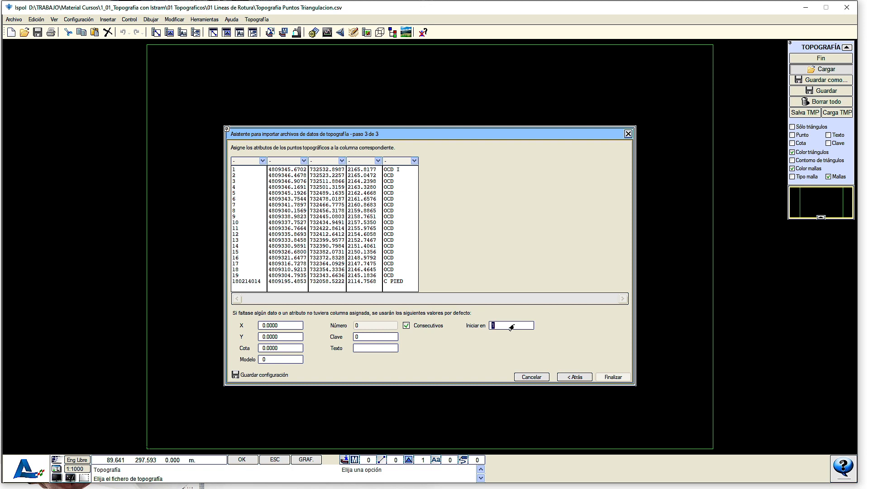
pyautogui.write('220312')
pyautogui.write('00001')
pyautogui.doubleClick(528, 327)
pyautogui.click(497, 329)
pyautogui.moveTo(504, 326); pyautogui.dragTo(470, 329)
pyautogui.doubleClick(498, 329)
pyautogui.write('556363521')
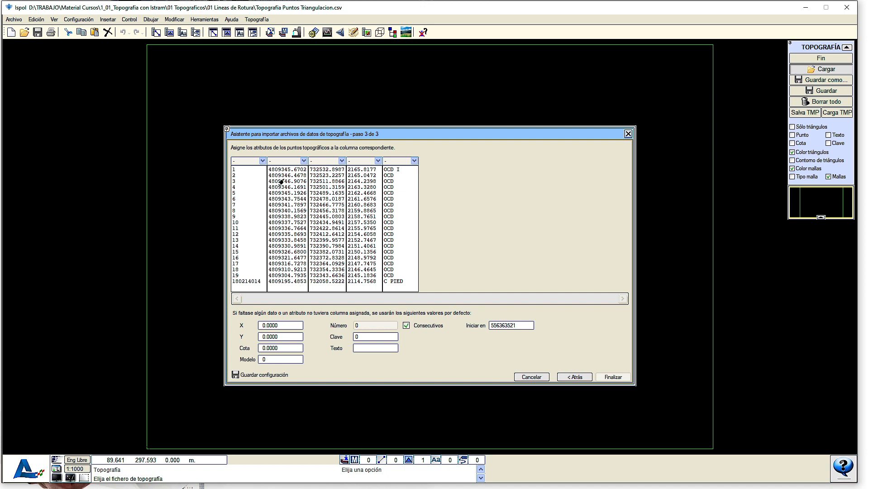
pyautogui.click(415, 327)
# Assign the five columns to Número, X, Y, Cota and Texto in that order, and finish the import
pyautogui.click(247, 162)
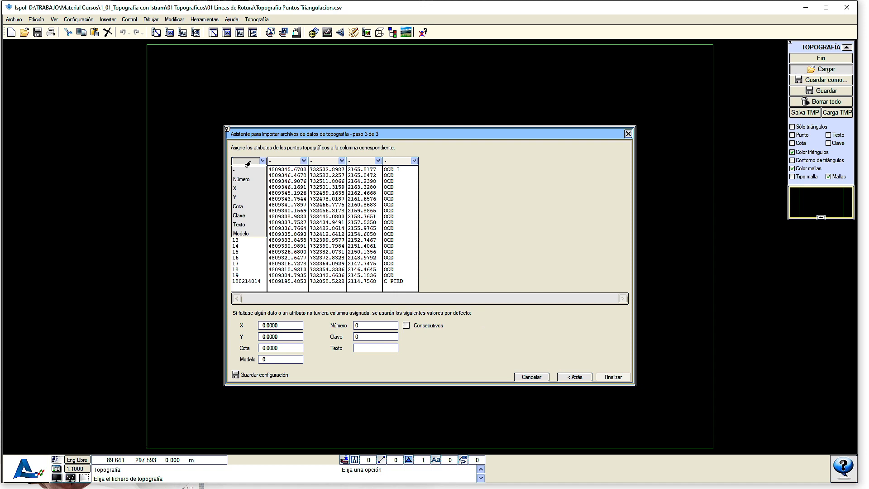
pyautogui.click(247, 180)
pyautogui.click(290, 161)
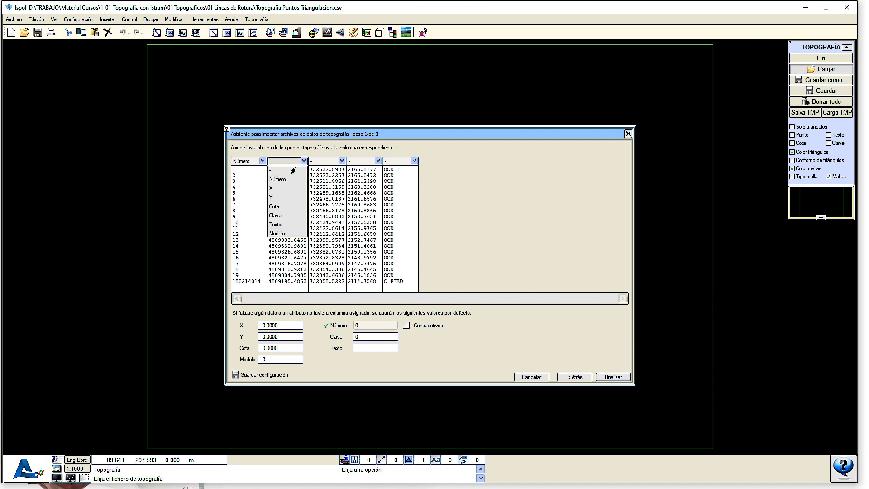
pyautogui.click(289, 189)
pyautogui.click(324, 163)
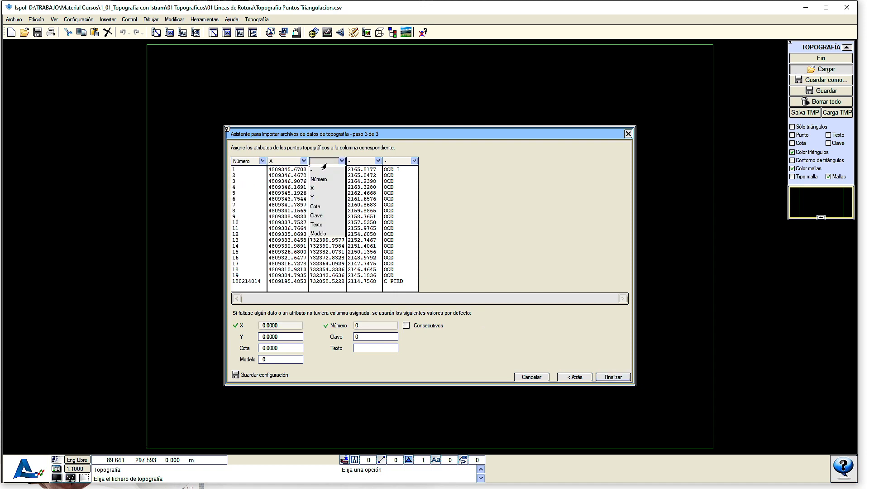
pyautogui.click(312, 197)
pyautogui.click(365, 163)
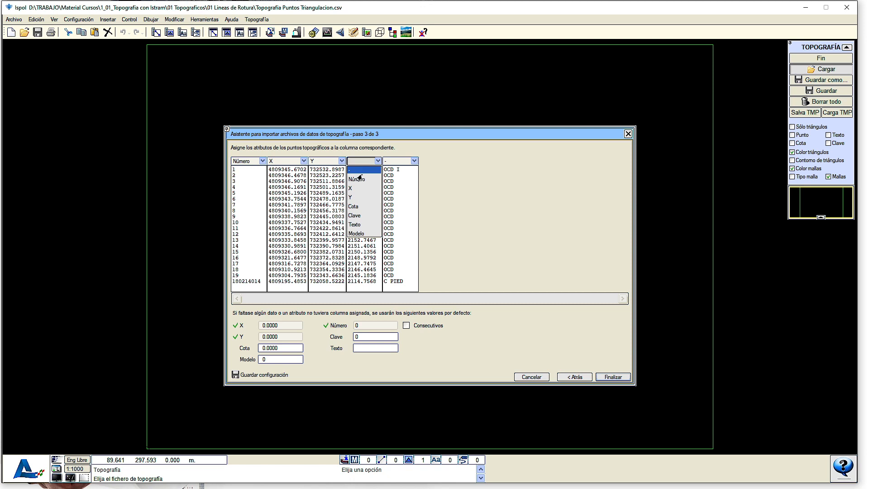
pyautogui.click(356, 207)
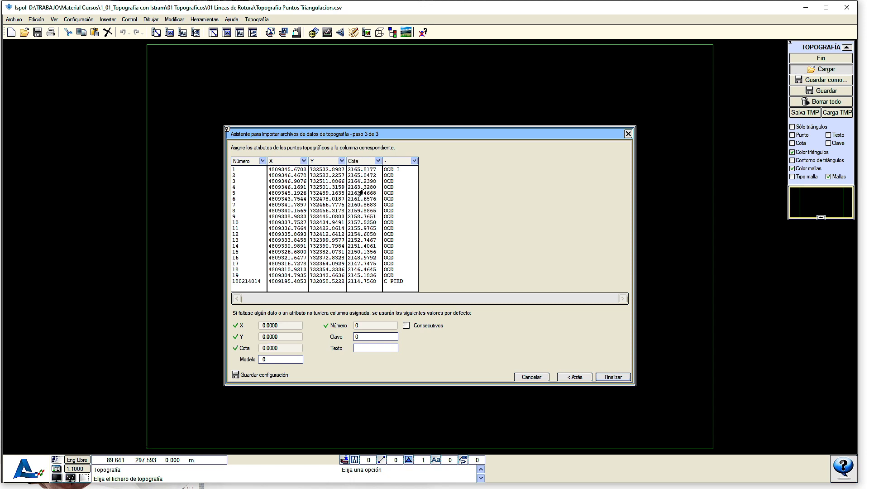
pyautogui.click(392, 163)
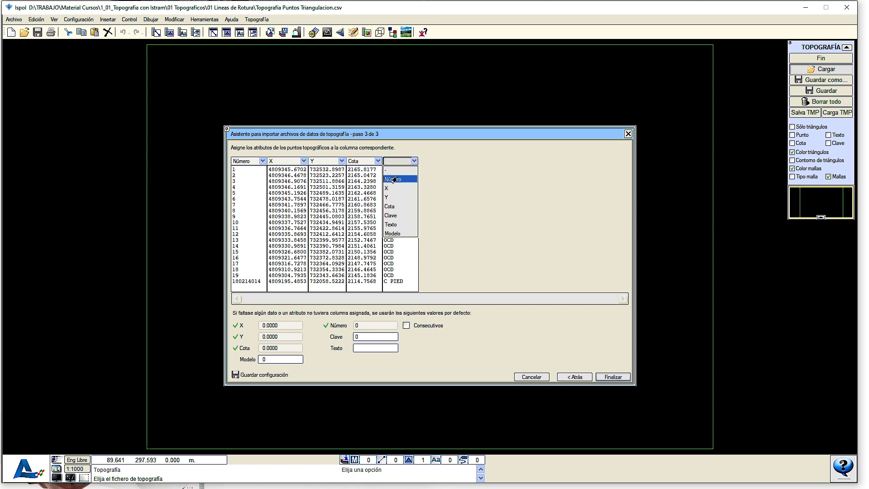
pyautogui.click(398, 224)
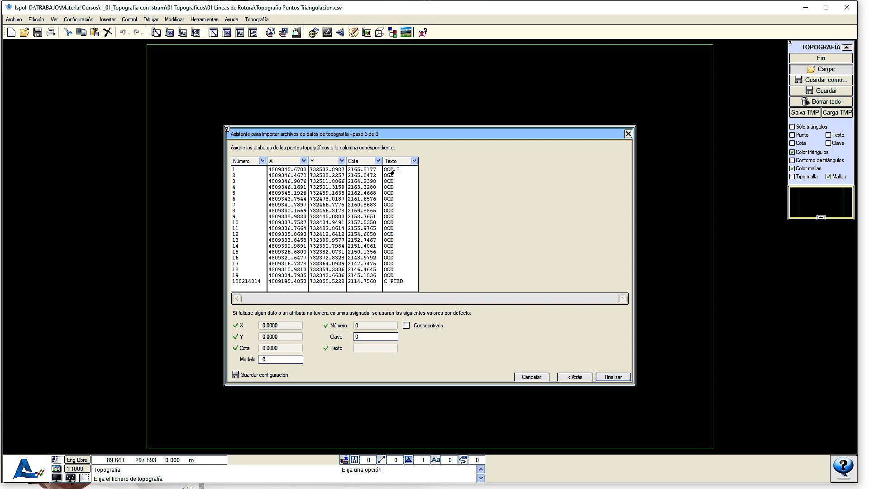
pyautogui.click(612, 378)
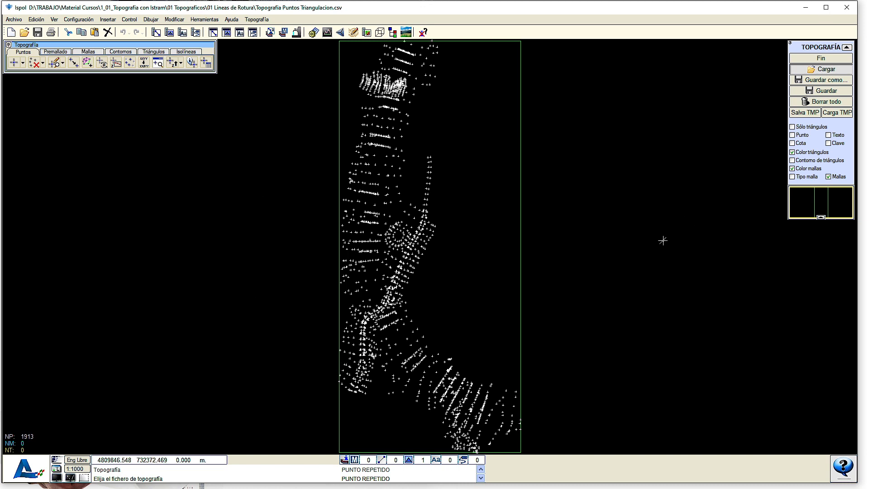
# Maximize the program window for viewing the imported points
pyautogui.scroll(3, 380, 233)
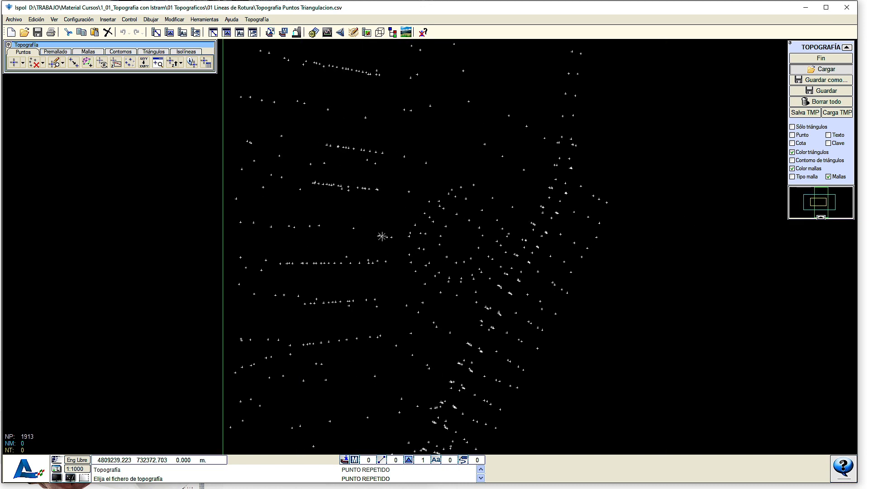
pyautogui.click(829, 134)
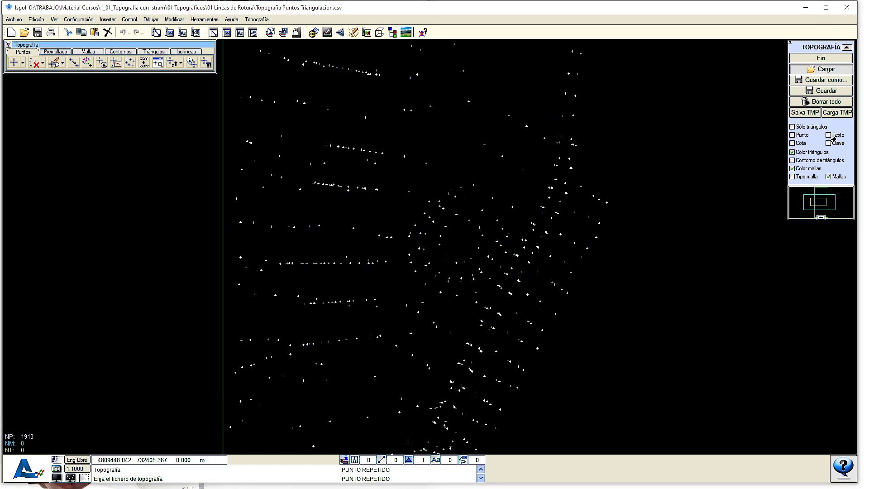
pyautogui.click(832, 138)
pyautogui.moveTo(821, 46)
pyautogui.mouseDown()
pyautogui.moveTo(787, 52)
pyautogui.moveTo(835, 67)
pyautogui.moveTo(766, 68)
pyautogui.moveTo(823, 48)
pyautogui.moveTo(808, 86)
pyautogui.moveTo(830, 88)
pyautogui.moveTo(832, 151)
pyautogui.moveTo(835, 47)
pyautogui.mouseUp()
pyautogui.click(826, 7)
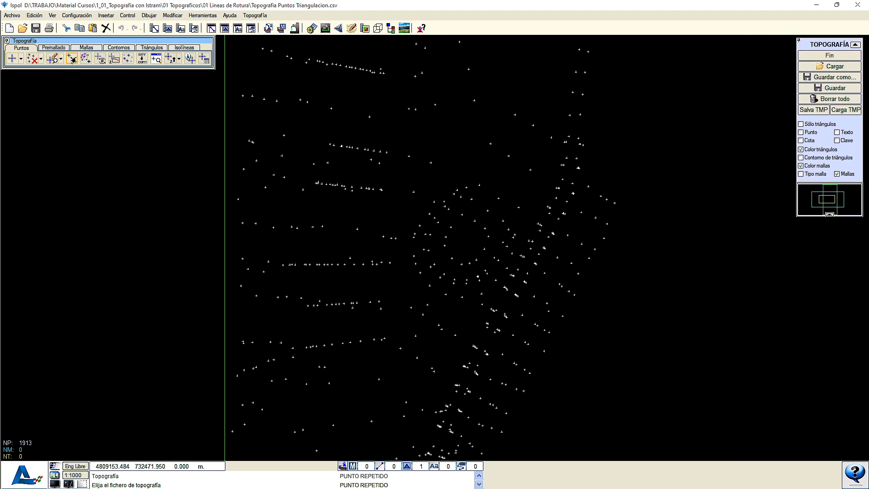
pyautogui.moveTo(87, 41)
pyautogui.mouseDown()
pyautogui.moveTo(167, 48)
pyautogui.moveTo(89, 42)
pyautogui.mouseUp()
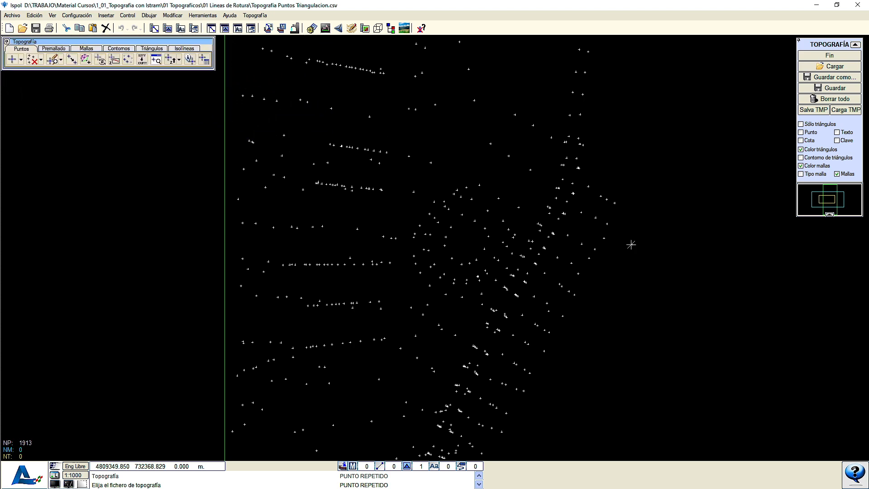
# Show the Cota, Texto, Clave and Punto labels and examine them on the imported points
pyautogui.click(801, 140)
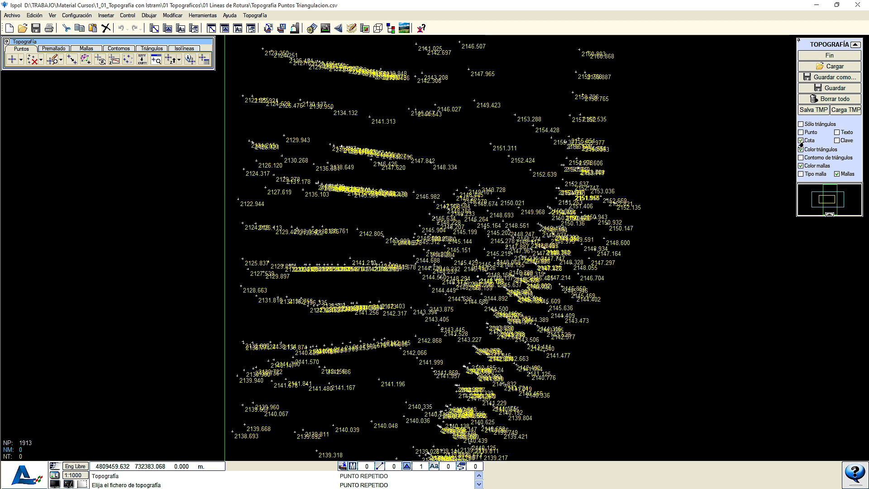
pyautogui.scroll(2, 601, 243)
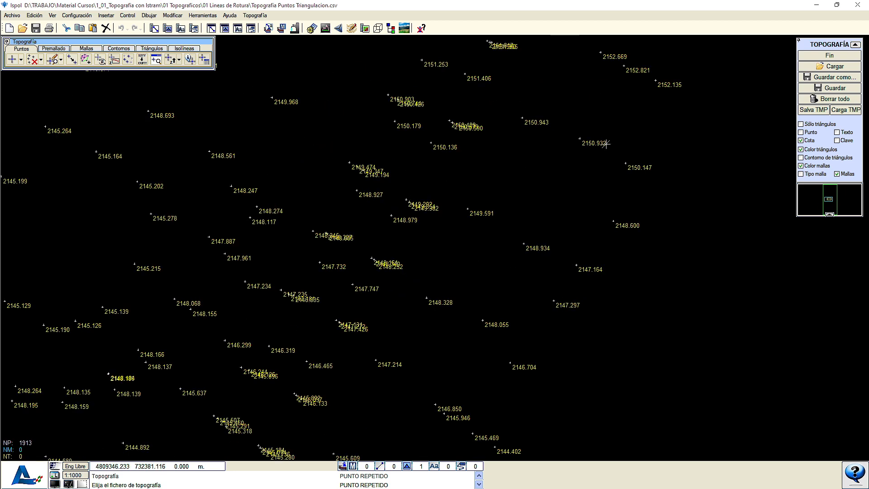
pyautogui.click(849, 132)
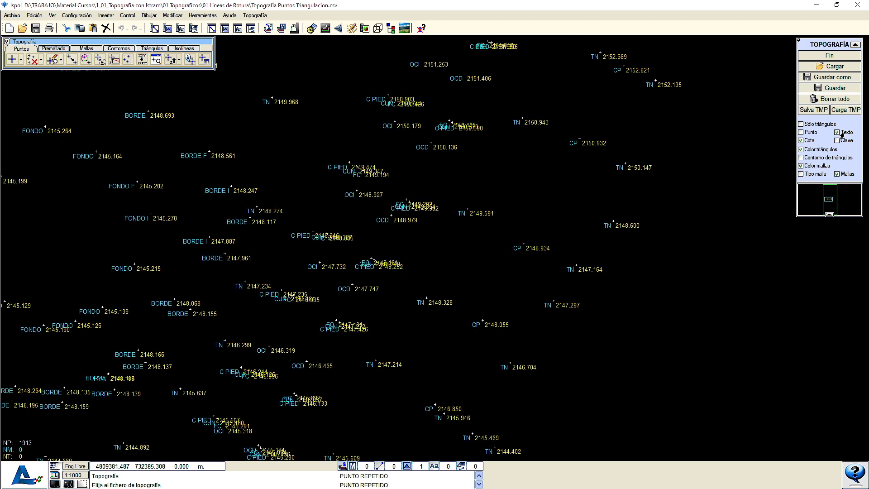
pyautogui.click(837, 140)
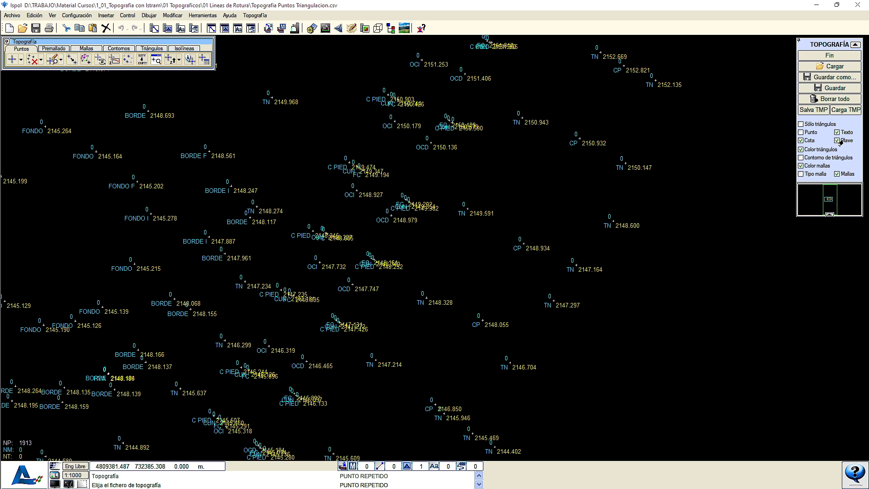
pyautogui.click(811, 134)
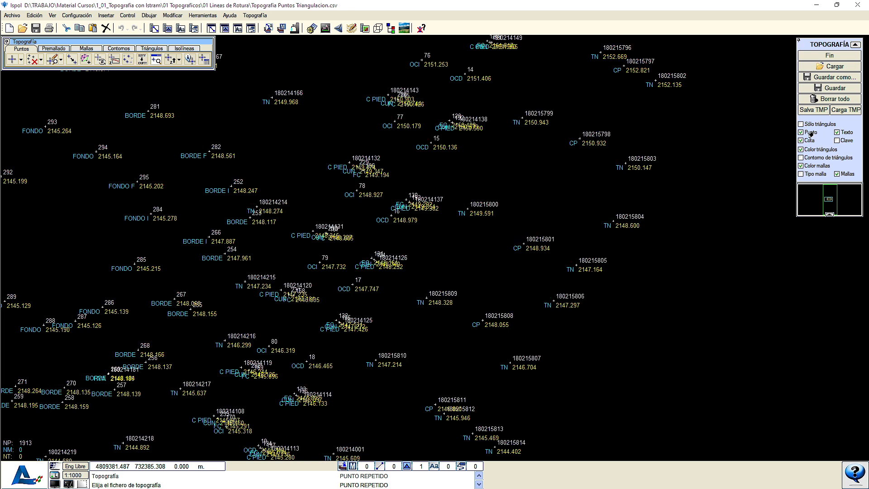
pyautogui.click(837, 140)
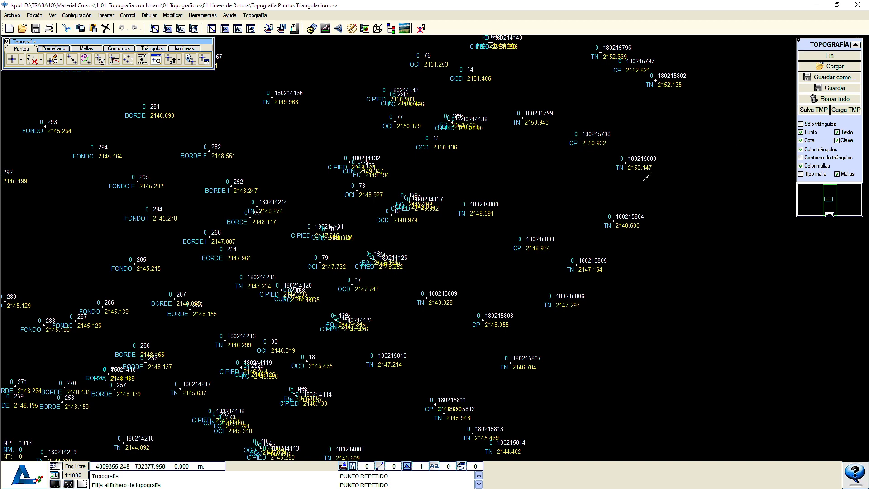
pyautogui.scroll(-3, 374, 324)
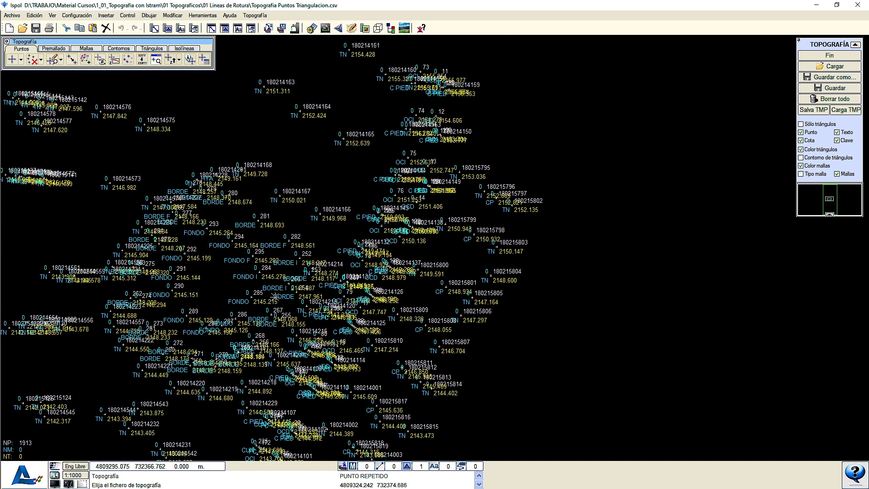
pyautogui.moveTo(188, 281); pyautogui.dragTo(387, 211, button='middle')
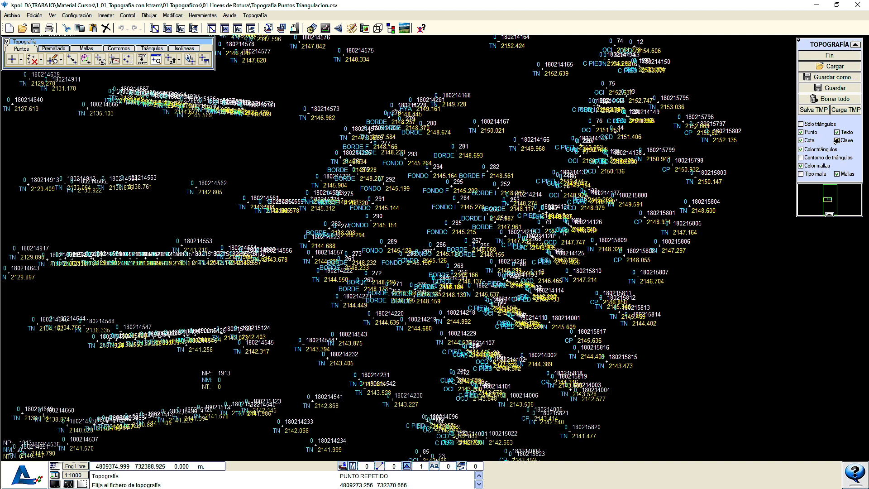
pyautogui.scroll(3, 438, 254)
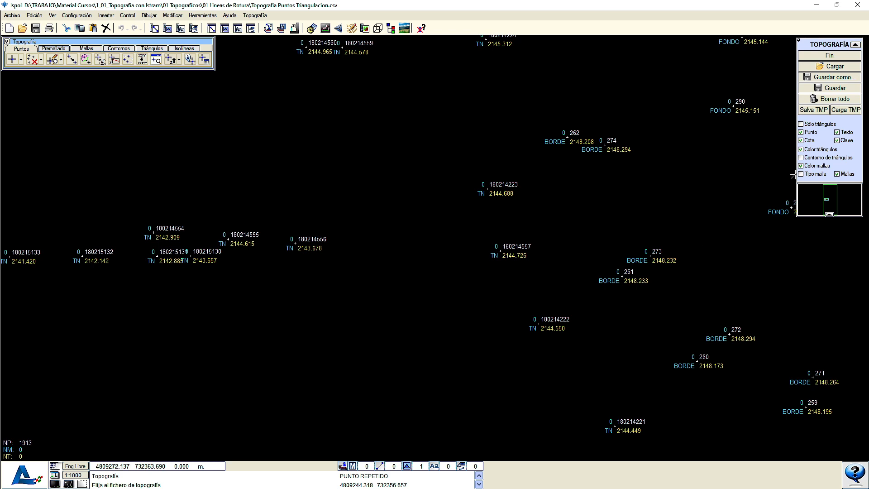
# Hide the Clave, Texto, Cota and Punto labels of the points
pyautogui.click(837, 140)
pyautogui.click(837, 133)
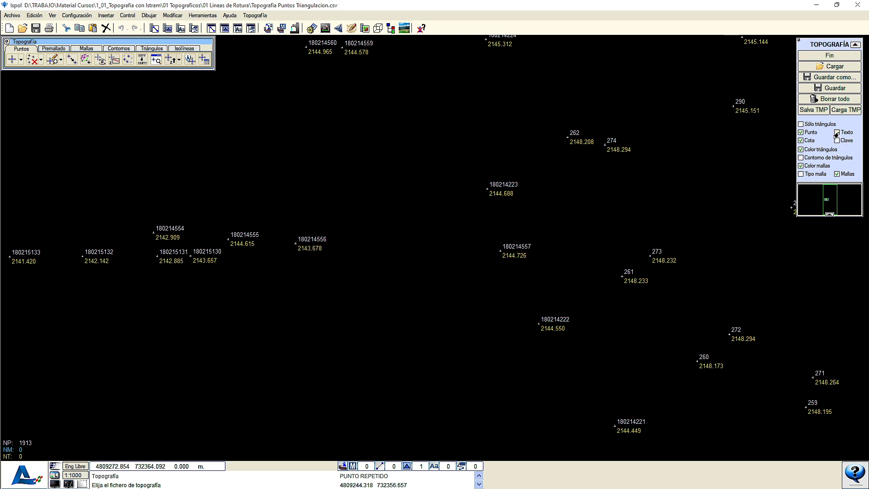
pyautogui.click(801, 140)
pyautogui.click(801, 132)
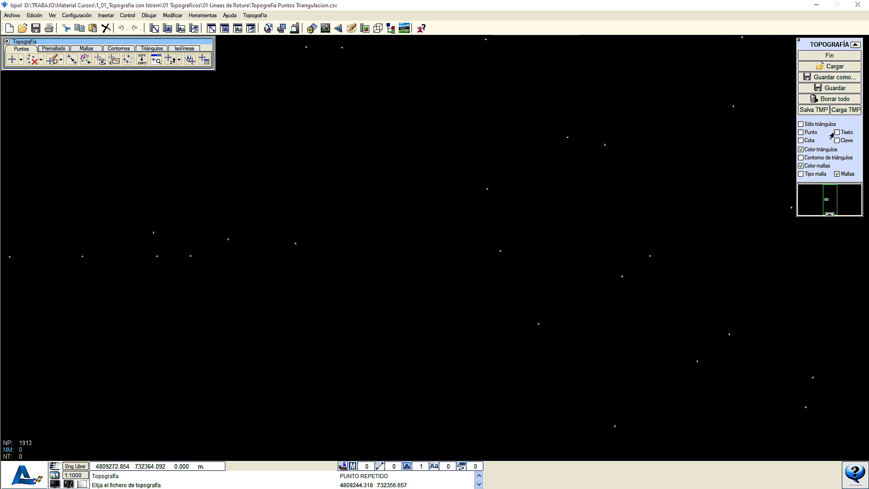
# Show the Texto labels on the imported survey points
pyautogui.click(837, 132)
pyautogui.scroll(-2, 357, 224)
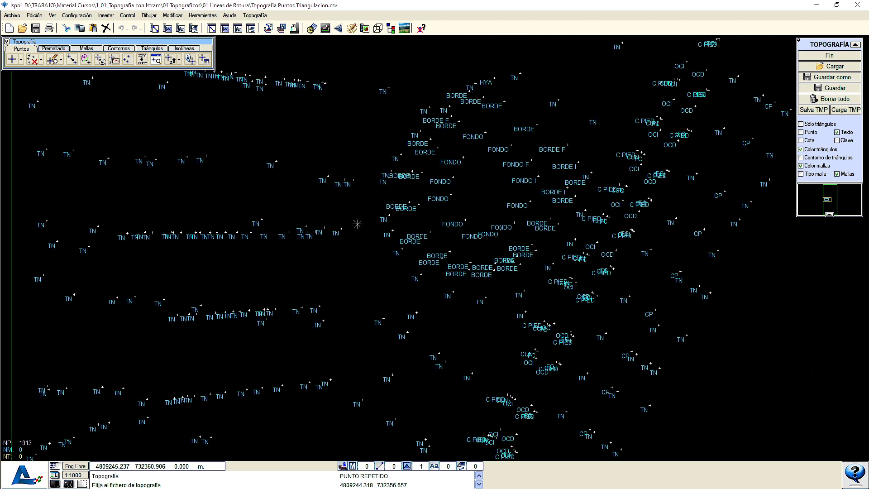
pyautogui.scroll(-2, 387, 205)
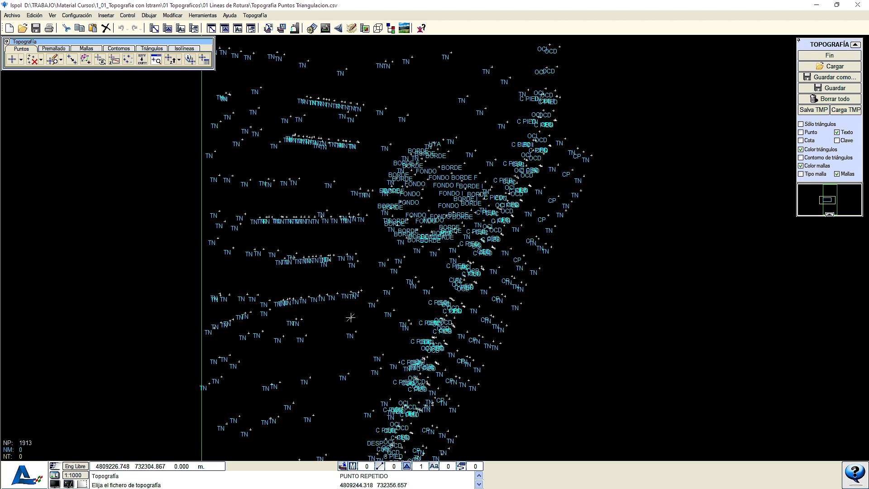
# Triangulate the survey points with the options enabled and a maximum mesh length of 35
pyautogui.click(147, 50)
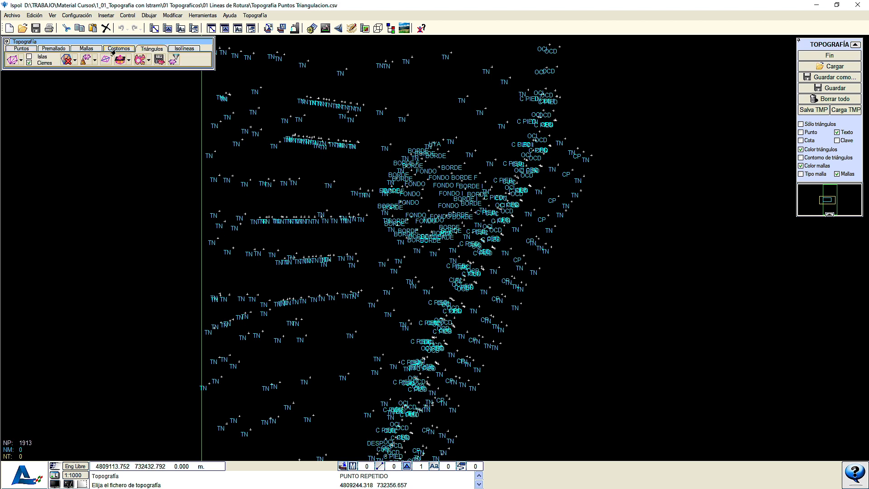
pyautogui.scroll(1, 424, 185)
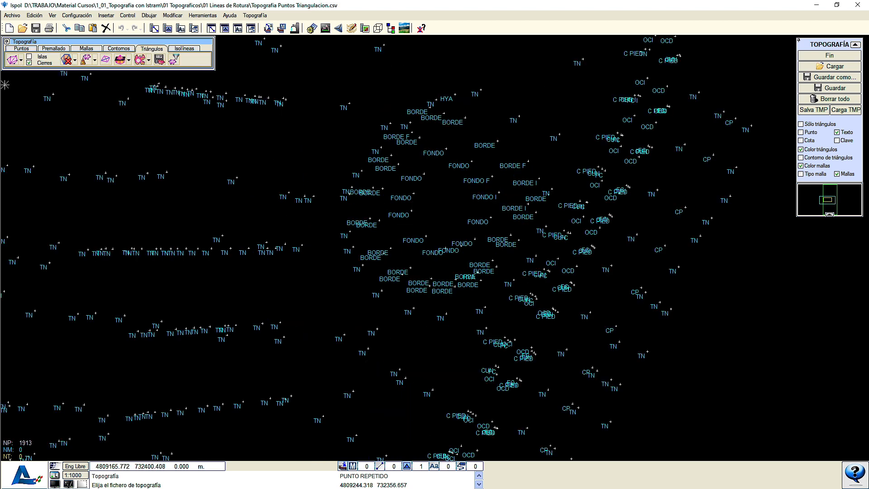
pyautogui.click(12, 59)
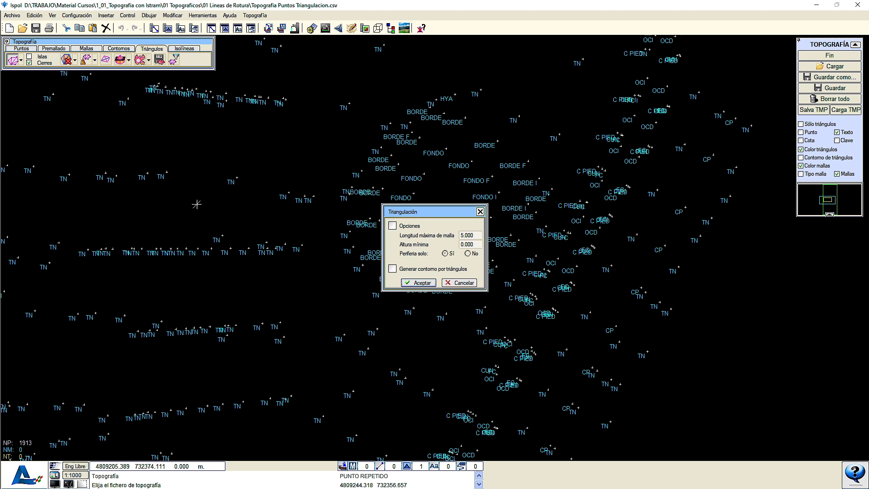
pyautogui.click(461, 285)
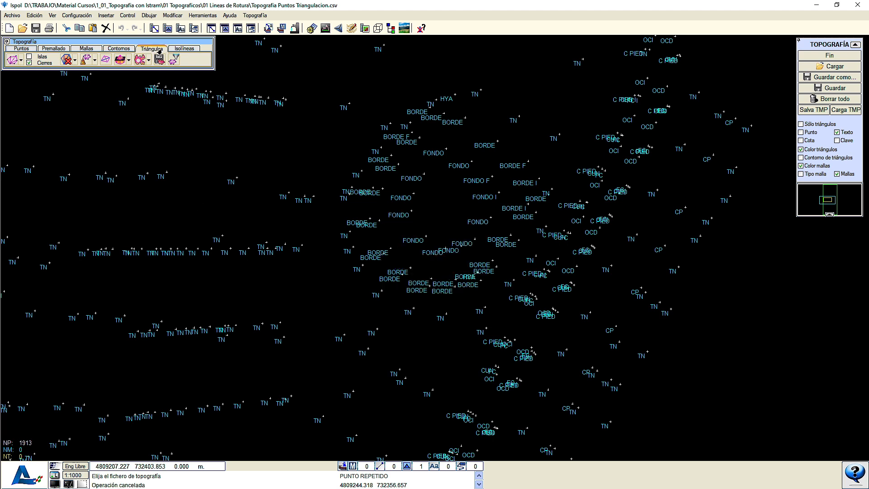
pyautogui.click(11, 60)
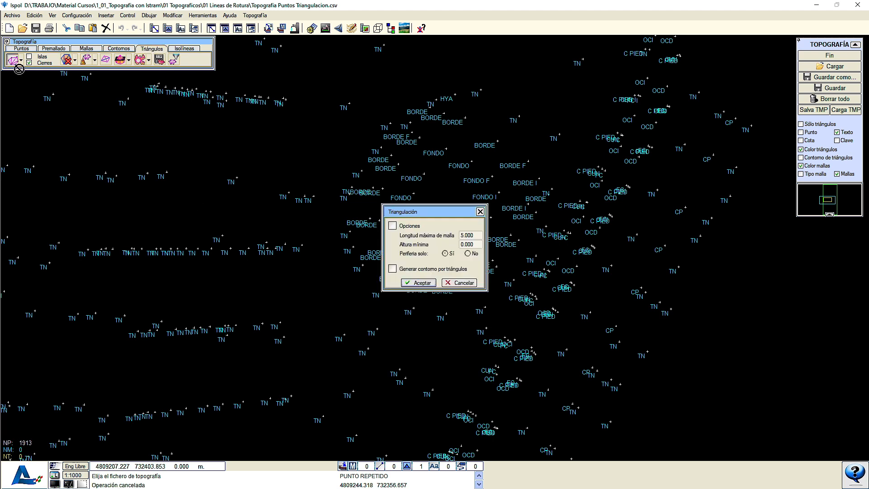
pyautogui.click(392, 225)
pyautogui.click(476, 236)
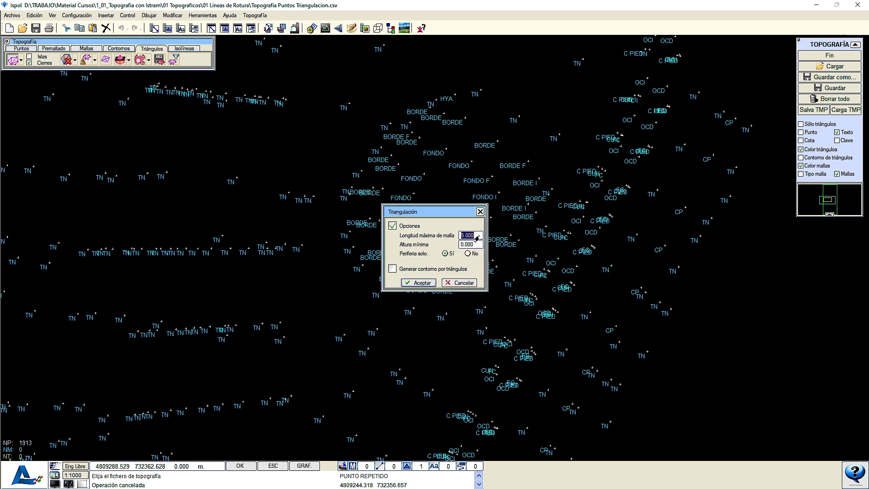
pyautogui.write('35')
pyautogui.click(412, 282)
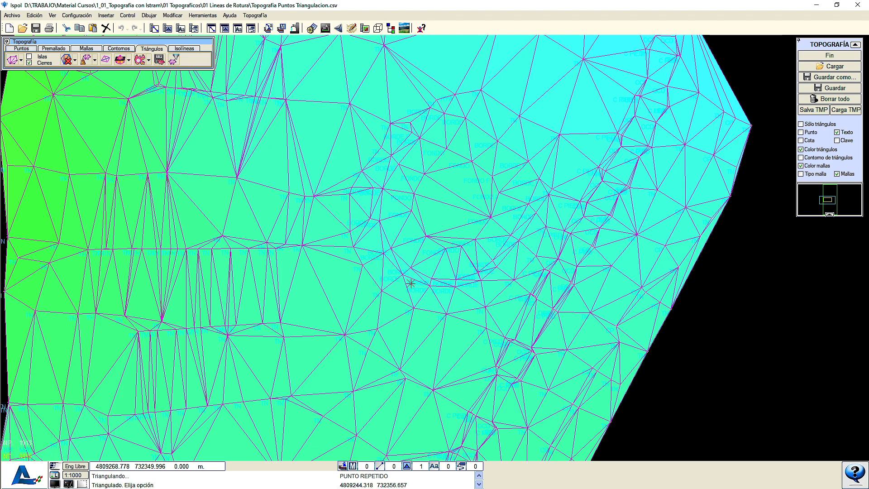
pyautogui.moveTo(234, 250); pyautogui.dragTo(511, 272, button='middle')
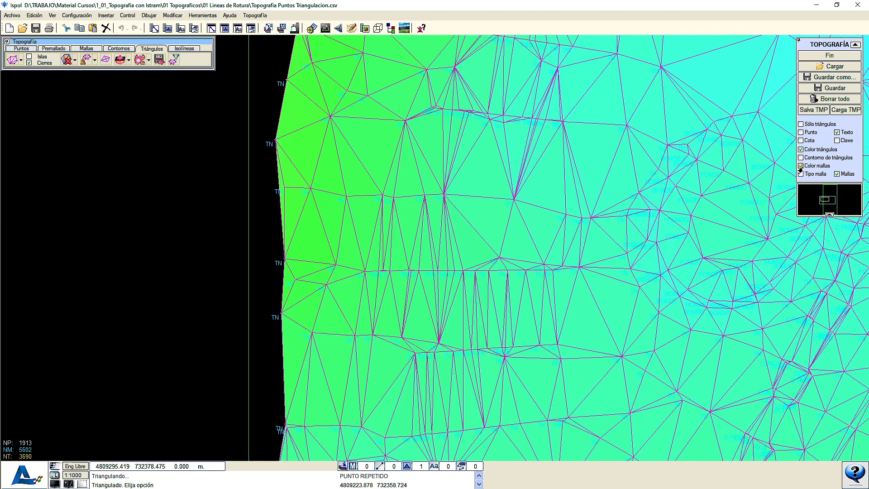
# Toggle the triangle colouring to compare the shaded mesh with the bare triangle edges and point codes
pyautogui.click(801, 151)
pyautogui.click(801, 151)
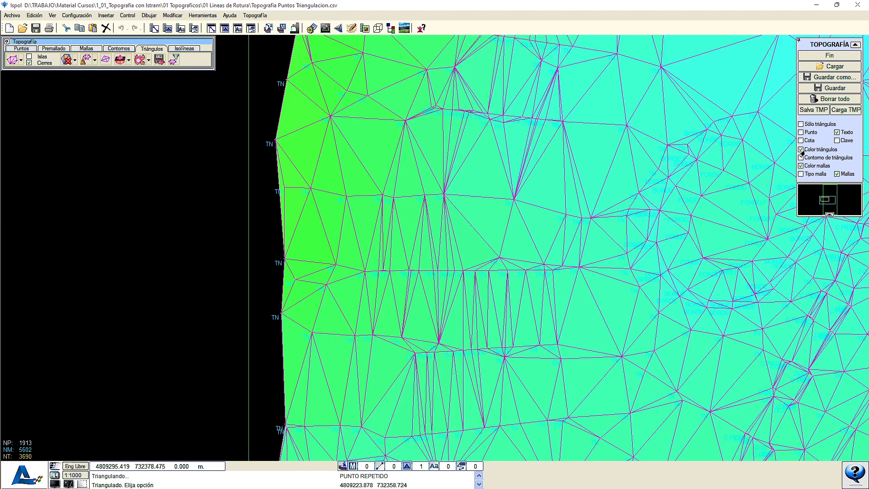
pyautogui.click(802, 152)
pyautogui.click(801, 152)
pyautogui.click(801, 151)
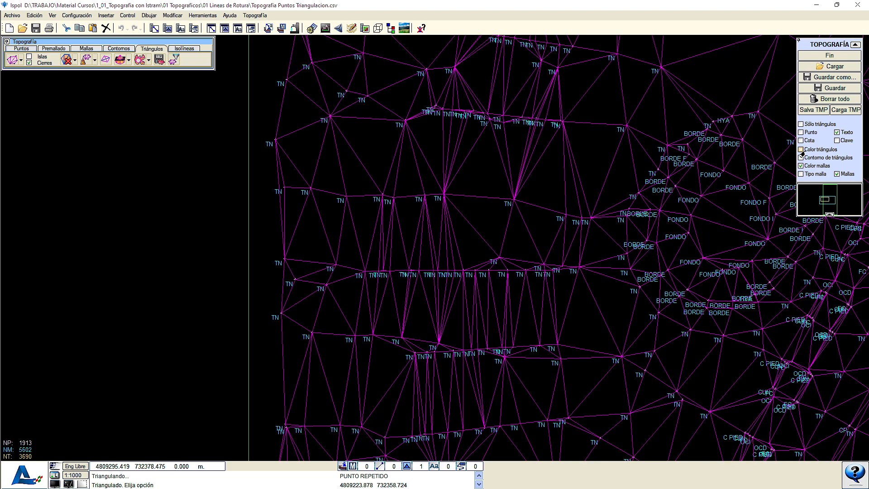
pyautogui.click(801, 151)
# Delete all triangles of the triangulation and accept the deletion
pyautogui.click(71, 62)
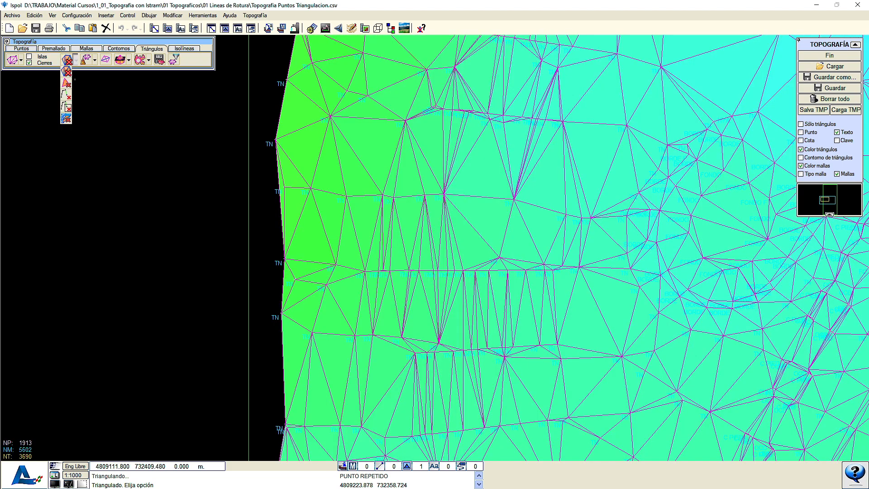
pyautogui.click(67, 83)
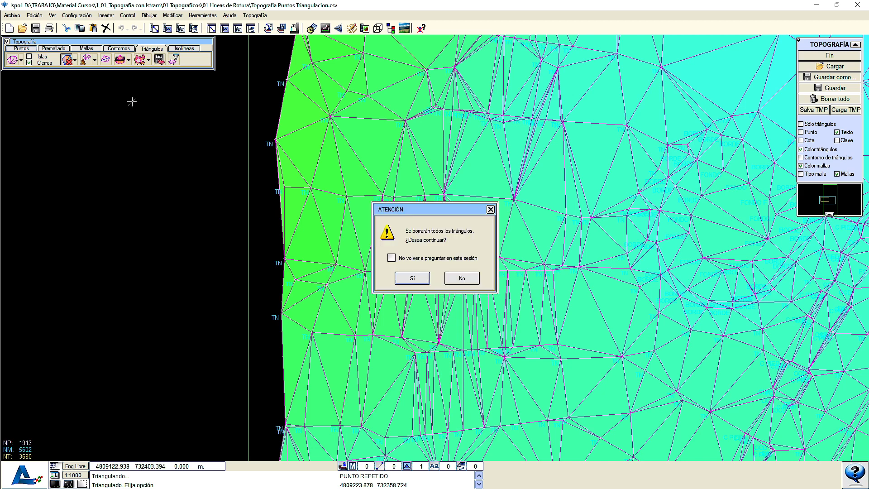
pyautogui.click(409, 277)
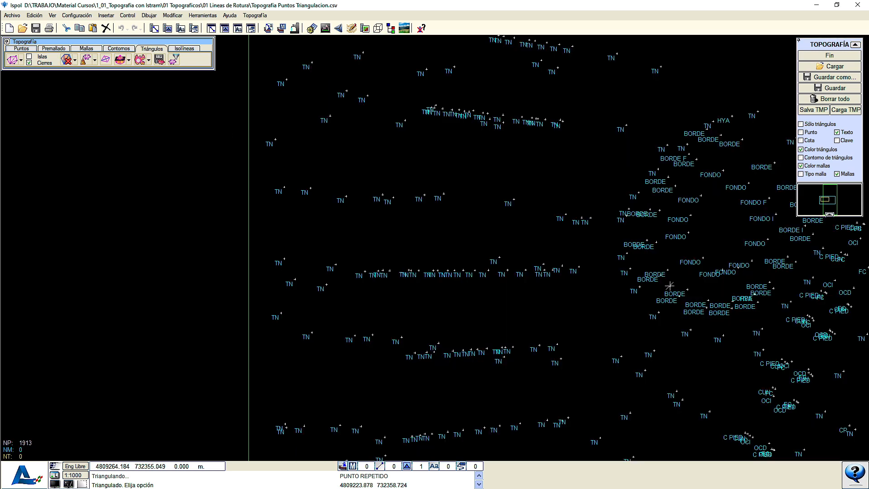
# Examine the text codes of the points from the BORDE and FONDO group down to the bend in the road
pyautogui.moveTo(669, 286); pyautogui.dragTo(315, 289, button='middle')
pyautogui.scroll(-1, 278, 257)
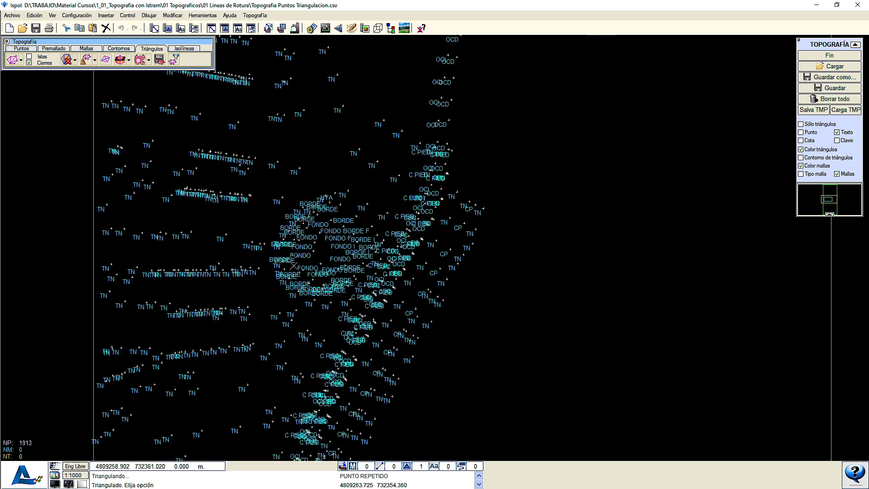
pyautogui.moveTo(277, 316); pyautogui.dragTo(302, 189, button='middle')
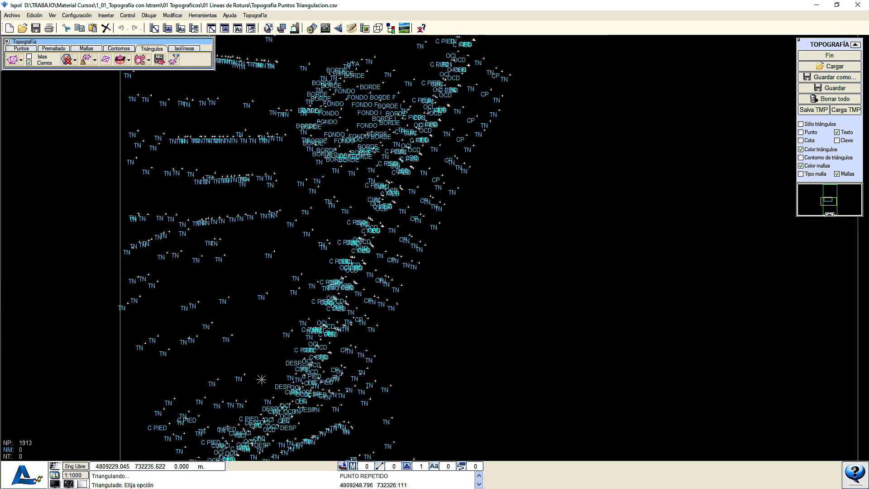
pyautogui.moveTo(261, 379); pyautogui.dragTo(293, 219, button='middle')
pyautogui.scroll(1, 289, 227)
pyautogui.scroll(1, 260, 336)
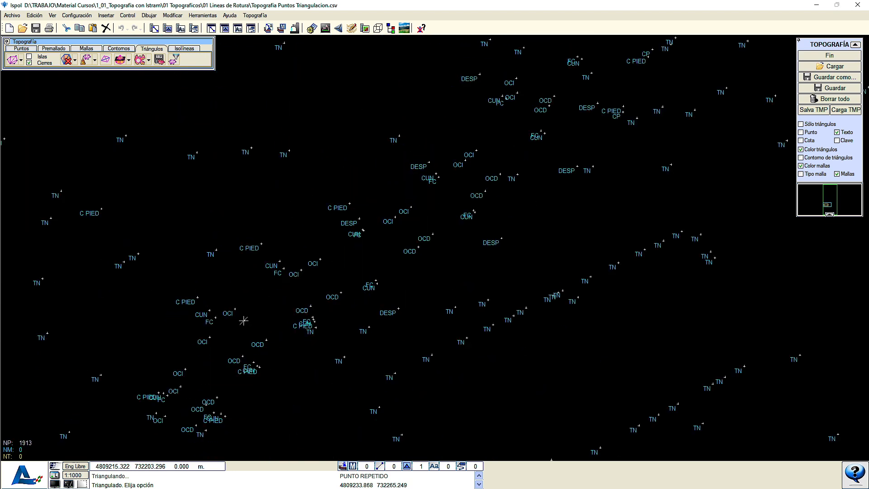
pyautogui.scroll(1, 425, 227)
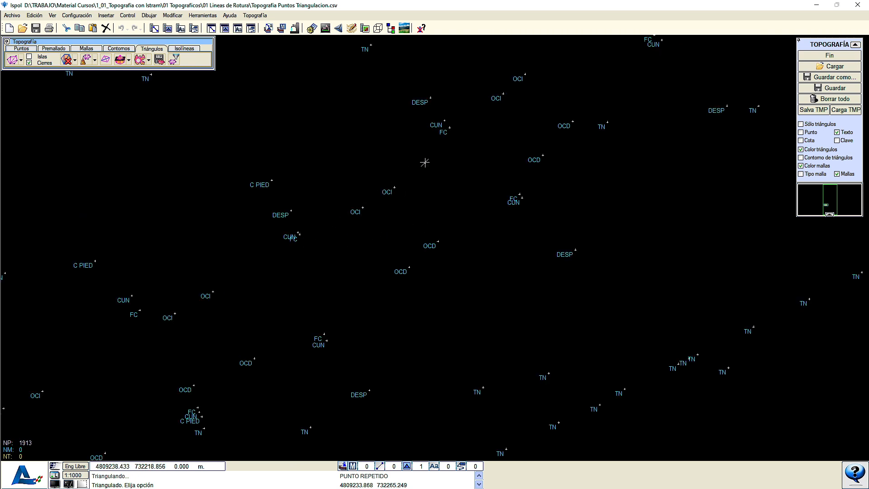
pyautogui.scroll(-1, 424, 162)
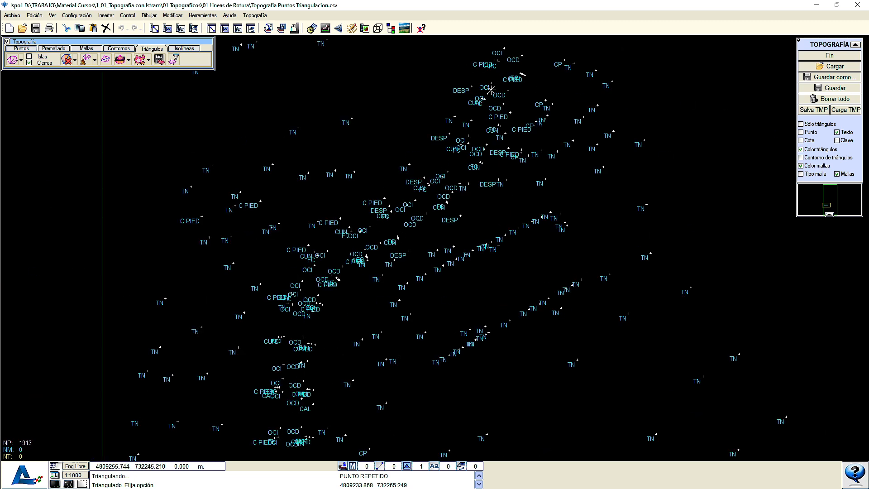
# Follow the rows of OCI and OCD points up to their upper end, then from the lower end back to the bend
pyautogui.moveTo(491, 90); pyautogui.dragTo(368, 373, button='middle')
pyautogui.moveTo(458, 145); pyautogui.dragTo(333, 358, button='middle')
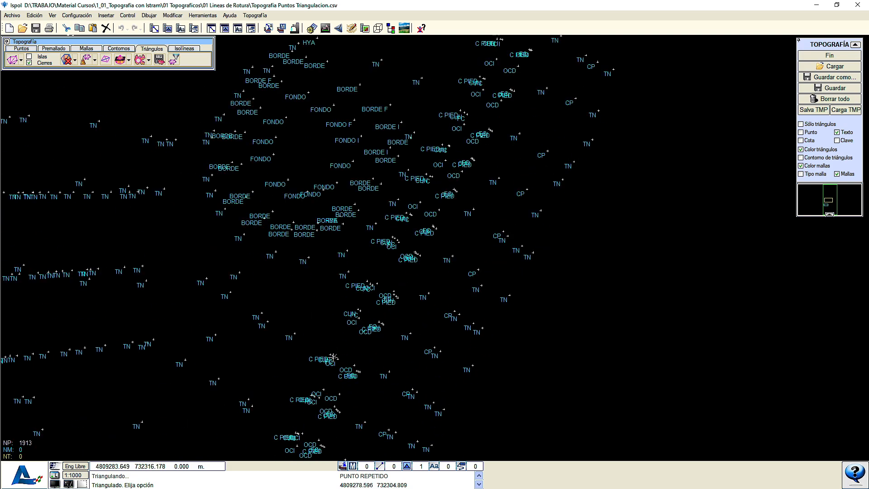
pyautogui.moveTo(480, 118); pyautogui.dragTo(410, 299, button='middle')
pyautogui.moveTo(437, 230); pyautogui.dragTo(404, 365, button='middle')
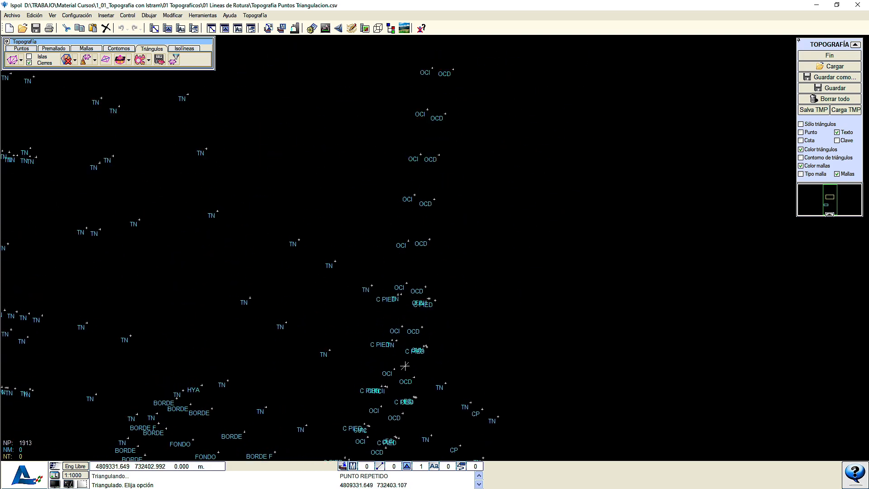
pyautogui.scroll(4, 413, 242)
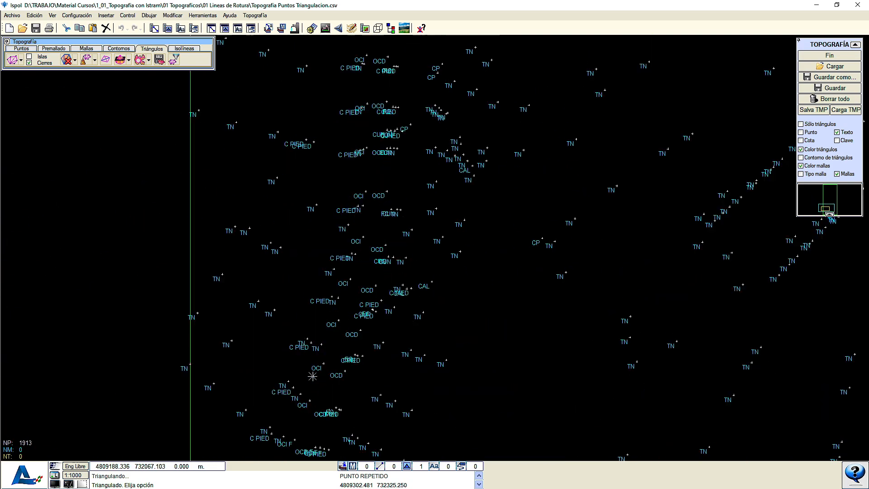
pyautogui.moveTo(320, 349); pyautogui.dragTo(360, 252, button='middle')
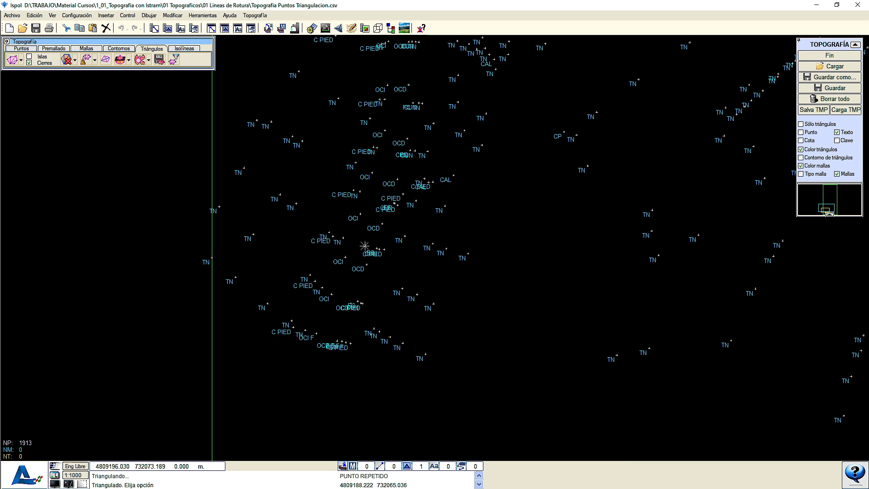
pyautogui.moveTo(380, 159); pyautogui.dragTo(357, 277, button='middle')
pyautogui.moveTo(376, 97); pyautogui.dragTo(357, 204, button='middle')
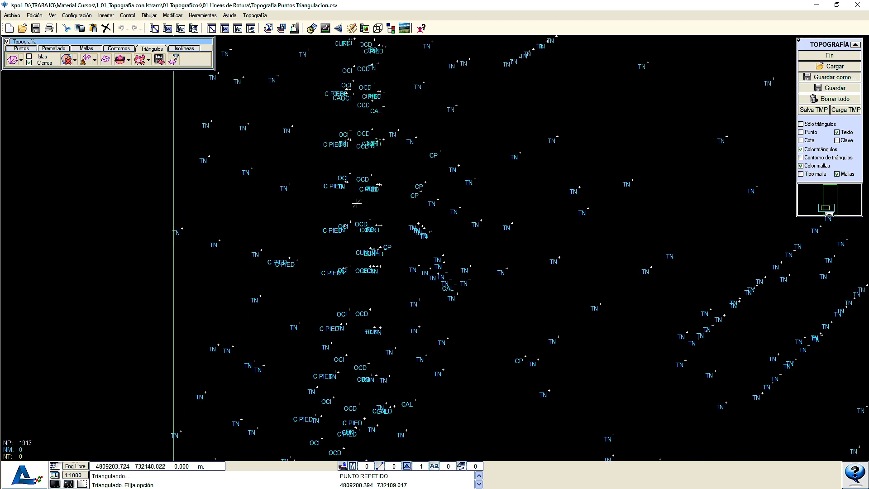
pyautogui.moveTo(354, 111); pyautogui.dragTo(342, 205, button='middle')
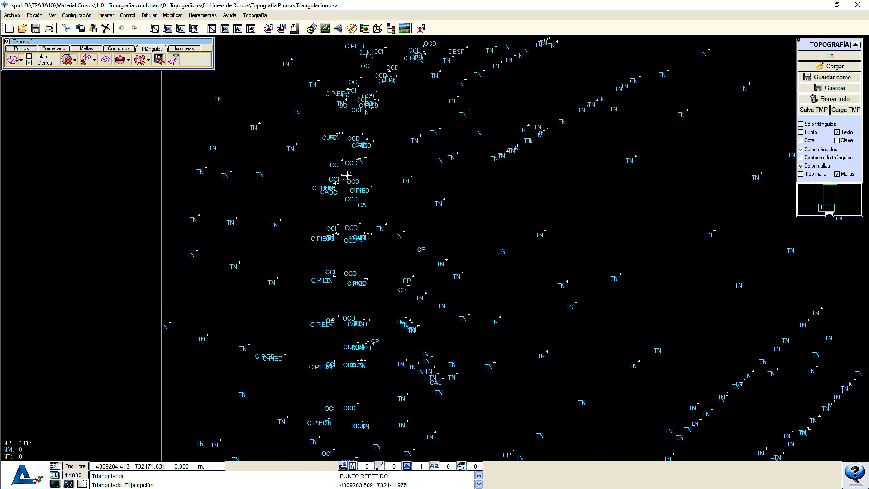
pyautogui.moveTo(365, 165); pyautogui.dragTo(325, 286, button='middle')
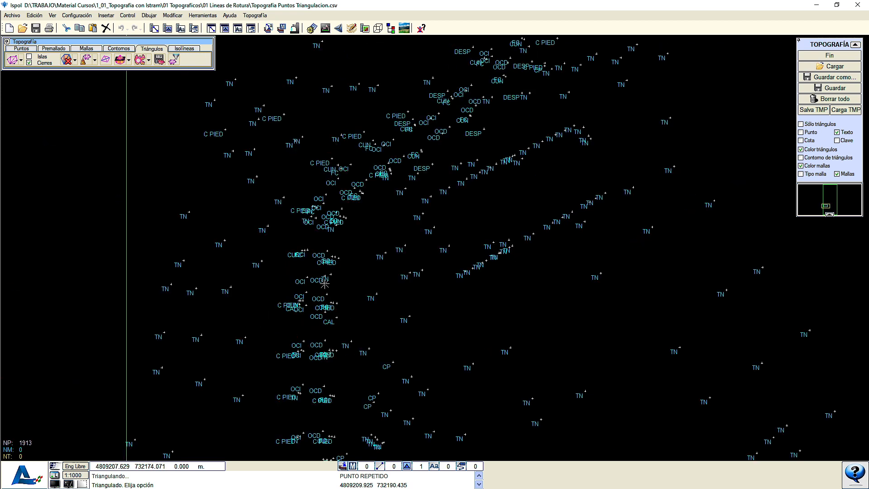
# Deactivate all survey points with the point activation tool, and move its dialog off the road points
pyautogui.click(22, 49)
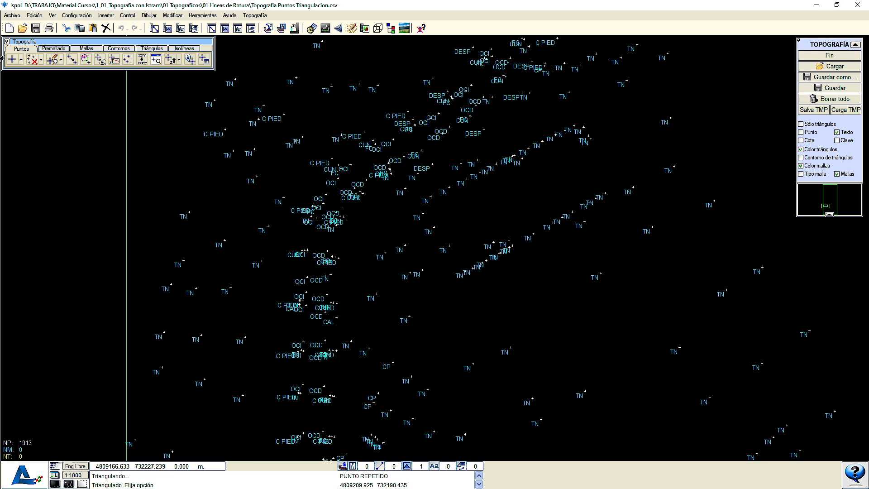
pyautogui.click(127, 60)
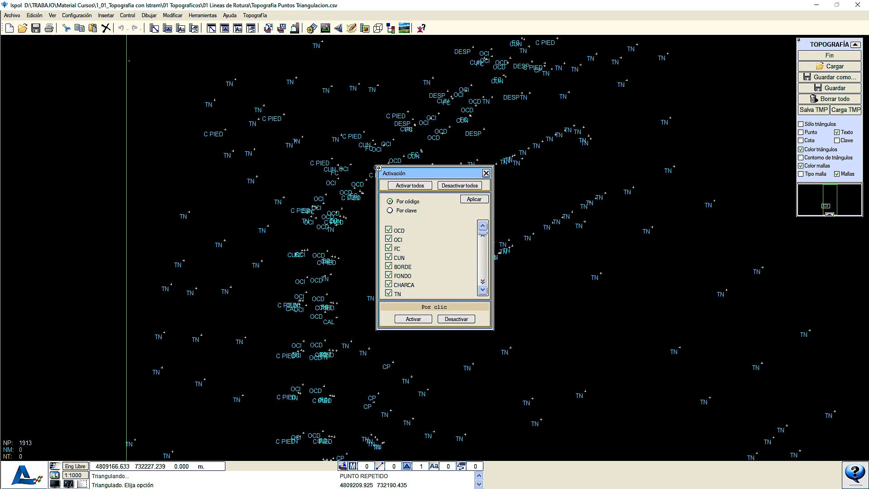
pyautogui.click(452, 186)
pyautogui.moveTo(435, 172); pyautogui.dragTo(487, 165)
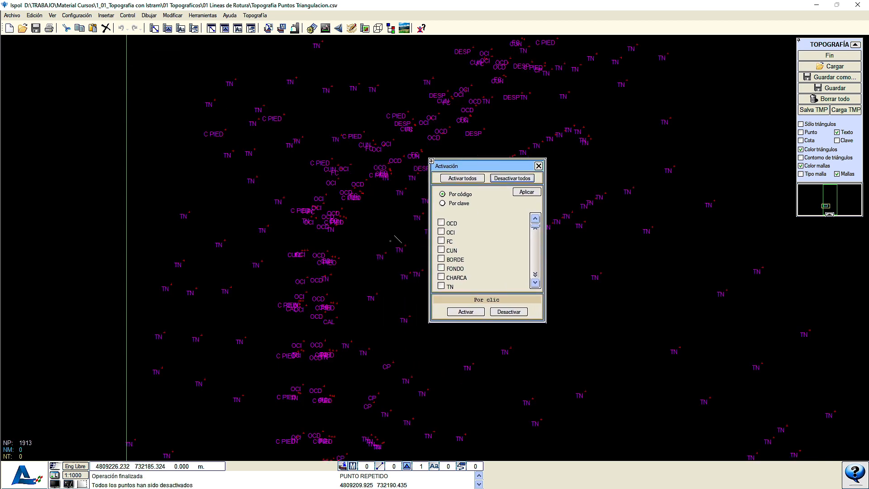
# Activate only the points with code OCI and check them in the drawing
pyautogui.scroll(3, 318, 254)
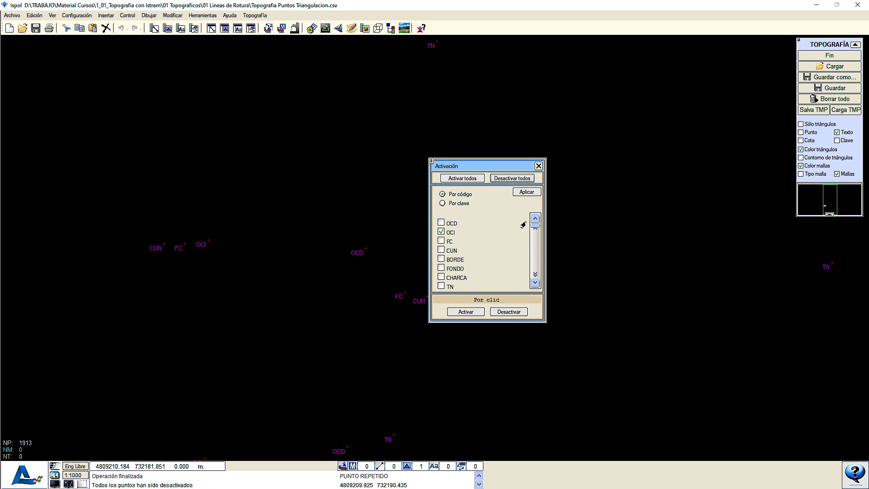
pyautogui.click(525, 192)
pyautogui.scroll(-2, 160, 244)
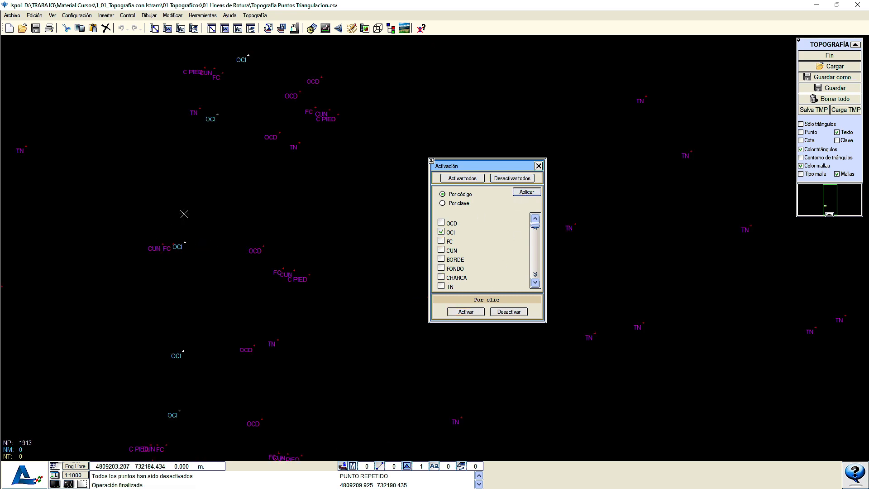
pyautogui.scroll(-2, 181, 213)
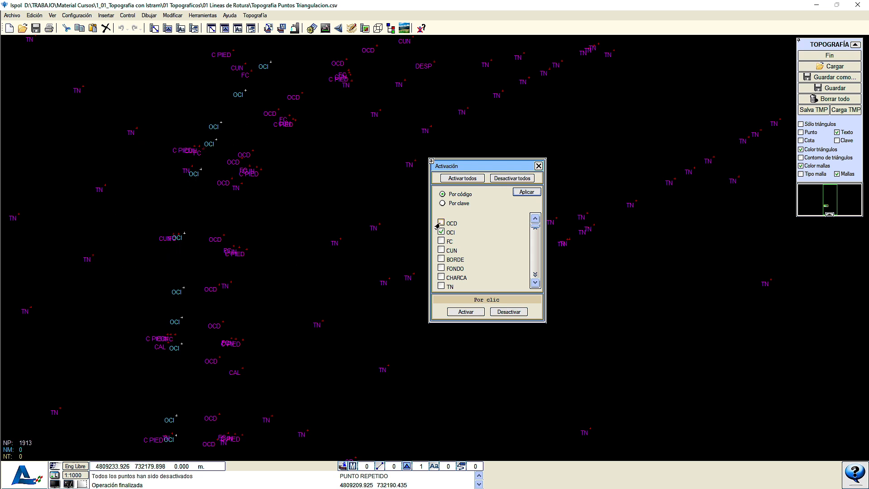
# Activate the points with code OCD as well, and check both rows along the road
pyautogui.click(522, 194)
pyautogui.scroll(-1, 140, 349)
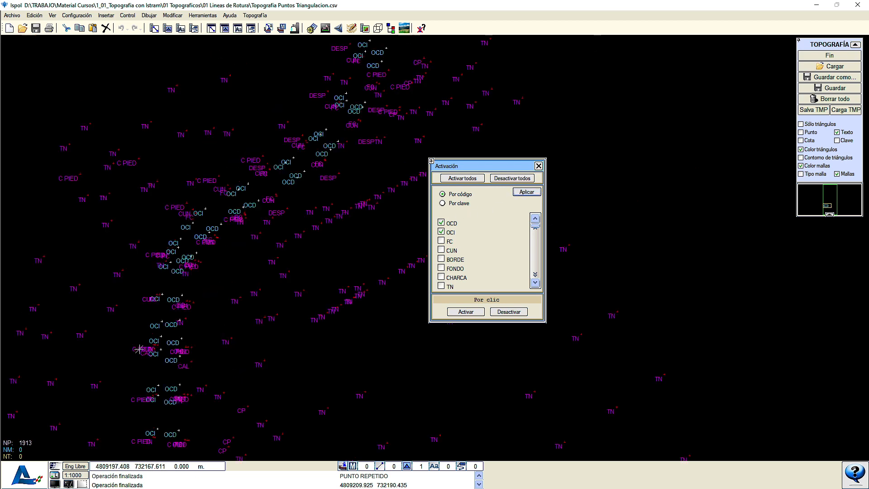
pyautogui.moveTo(269, 226); pyautogui.dragTo(258, 269, button='middle')
pyautogui.scroll(-1, 258, 269)
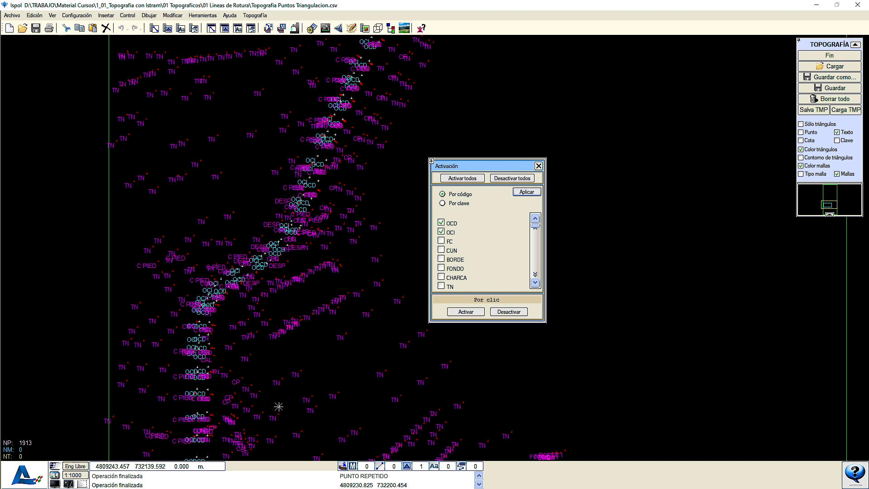
# Activate the points with code CP in addition to the OCI and OCD points
pyautogui.scroll(1, 224, 269)
pyautogui.scroll(1, 225, 268)
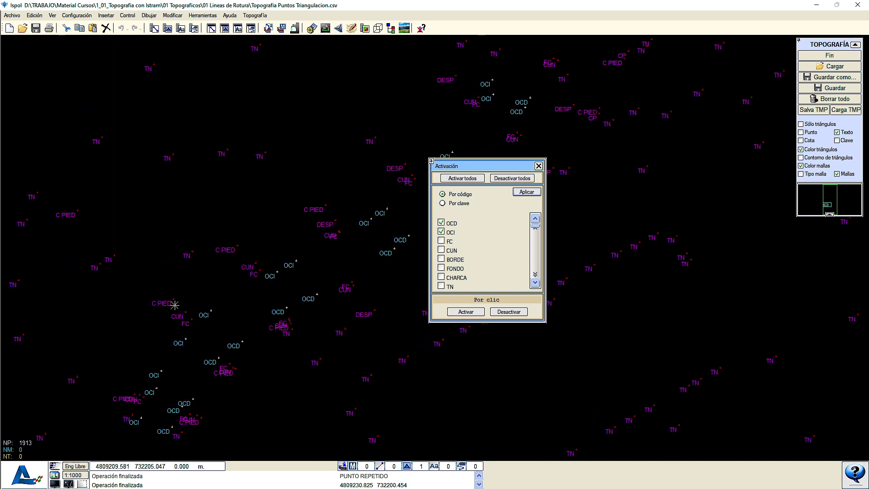
pyautogui.scroll(1, 175, 304)
pyautogui.scroll(-2, 441, 270)
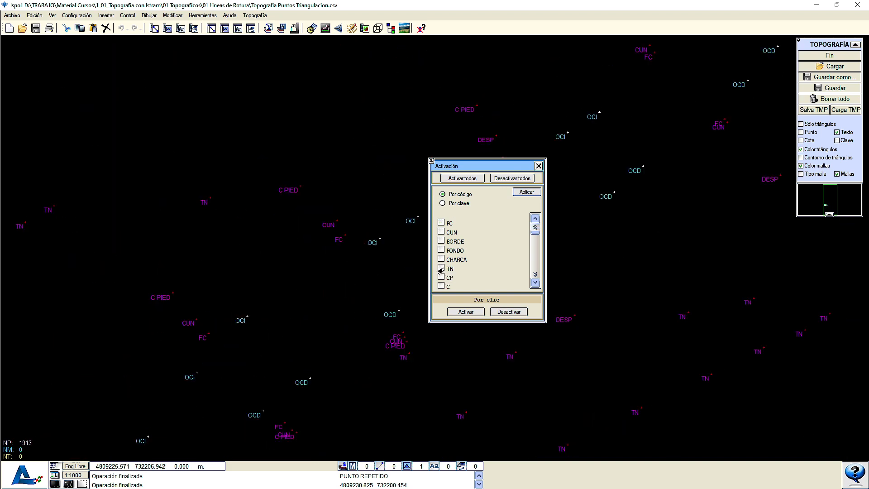
pyautogui.scroll(-3, 439, 282)
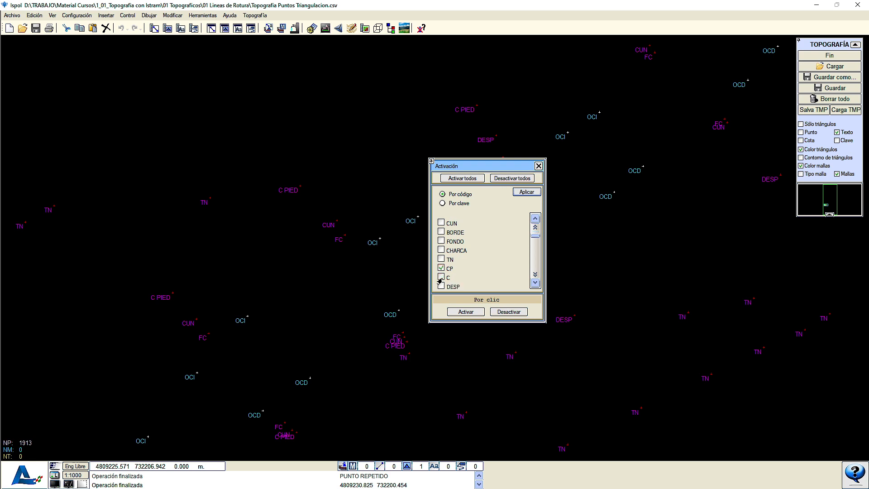
pyautogui.scroll(-6, 442, 284)
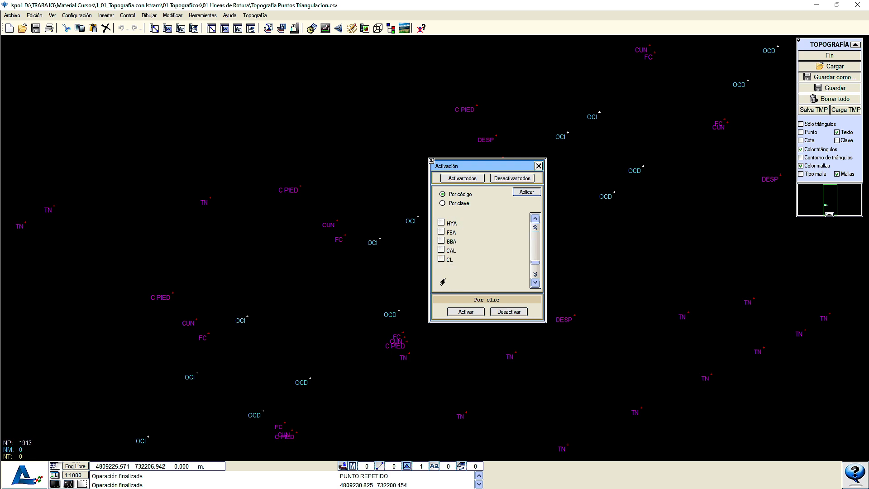
pyautogui.scroll(3, 441, 253)
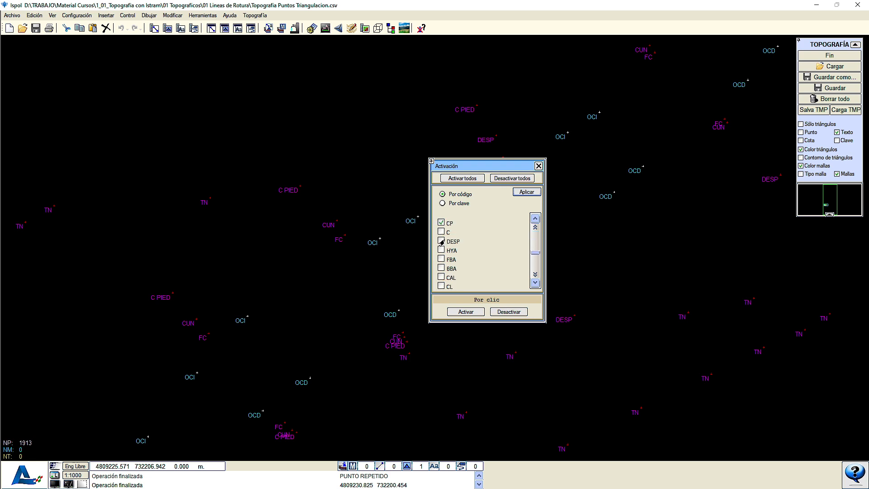
pyautogui.scroll(5, 441, 251)
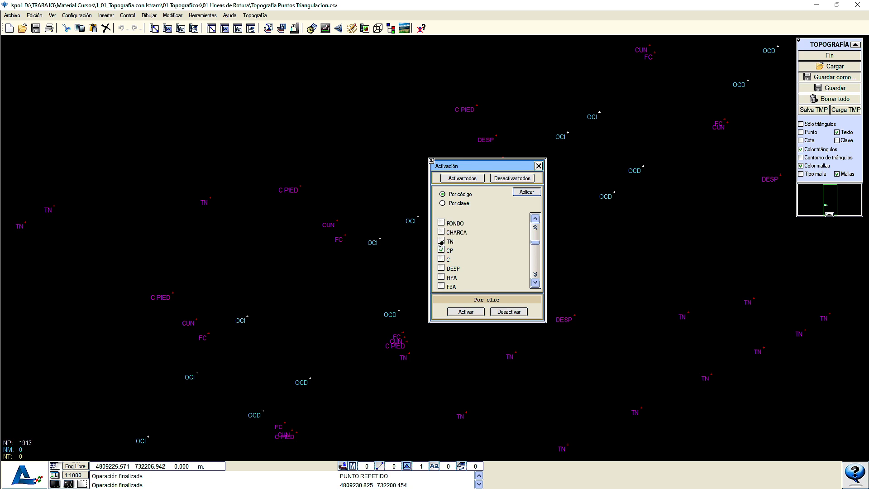
pyautogui.scroll(3, 441, 241)
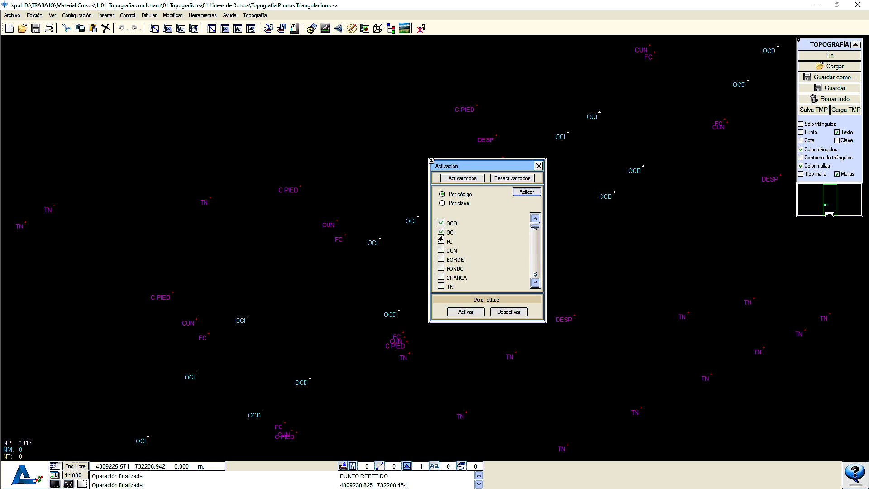
pyautogui.scroll(-2, 440, 239)
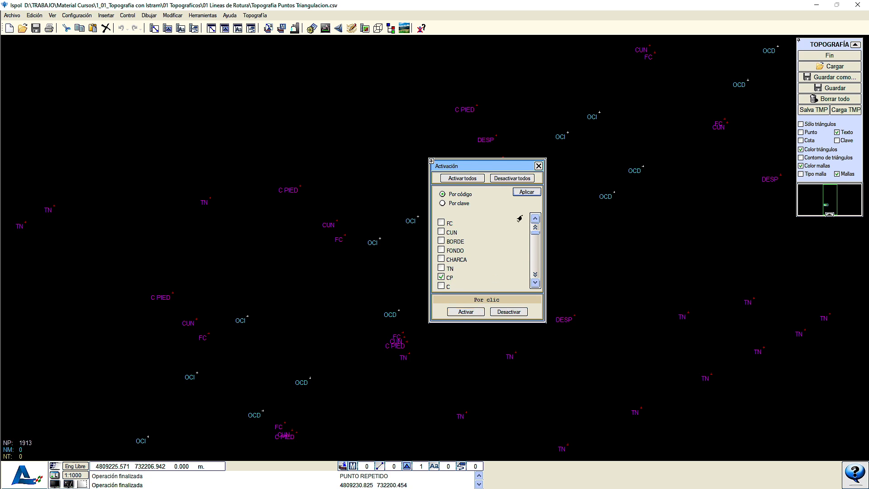
pyautogui.click(525, 195)
# Activate the points with code C as well and check them along the road
pyautogui.scroll(-4, 274, 233)
pyautogui.scroll(2, 325, 266)
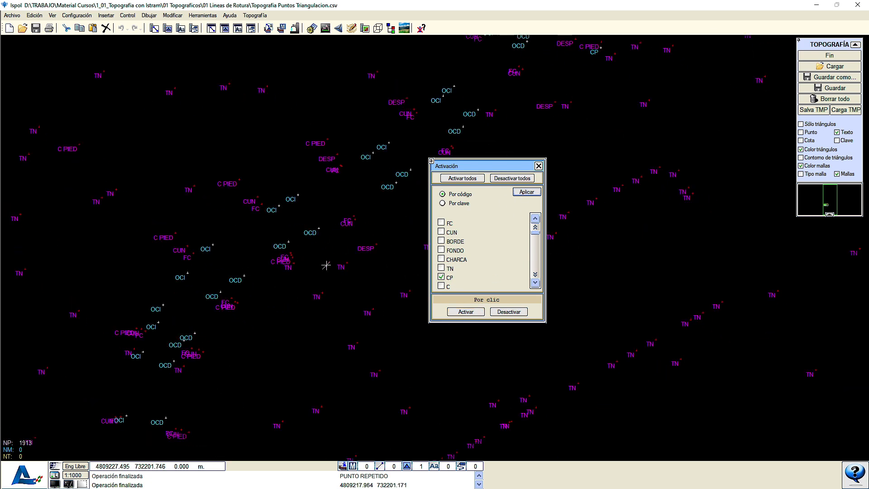
pyautogui.scroll(-2, 454, 272)
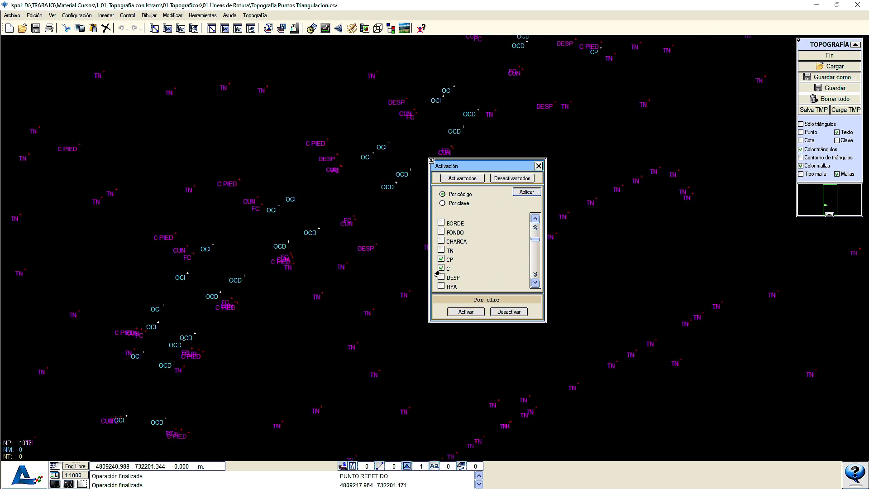
pyautogui.click(520, 195)
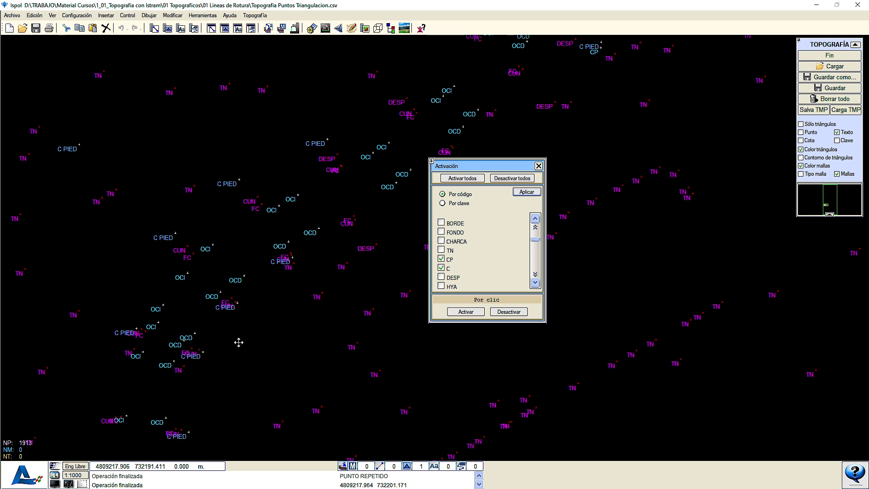
pyautogui.moveTo(239, 342); pyautogui.dragTo(219, 317, button='middle')
pyautogui.scroll(-2, 202, 298)
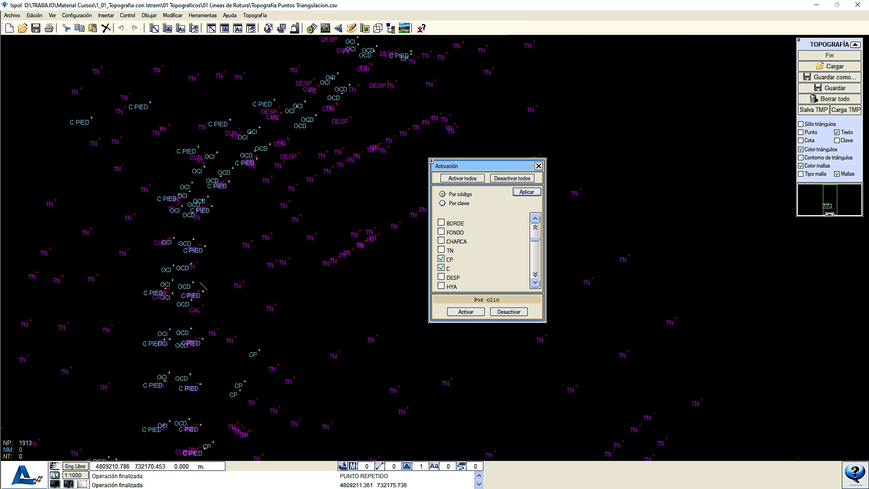
# Deactivate the CP and C points again and close the activation dialog
pyautogui.click(528, 195)
pyautogui.scroll(-2, 225, 255)
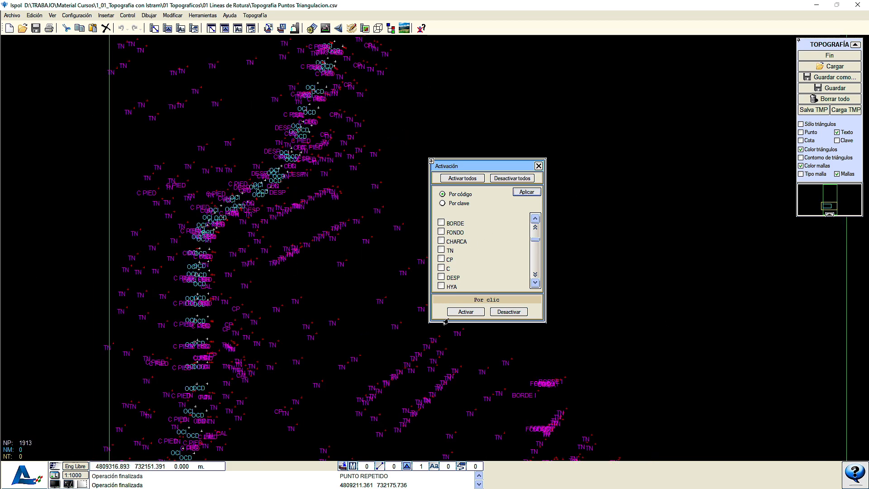
pyautogui.click(538, 166)
# Reopen the point activation tool and individually activate the CUN point in line with the OCD row on the road's straight lower stretch
pyautogui.moveTo(189, 366); pyautogui.dragTo(238, 285, button='middle')
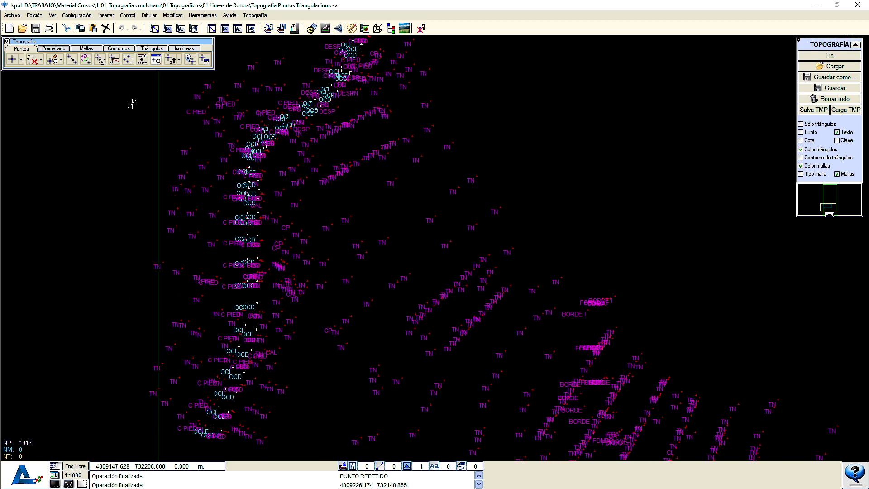
pyautogui.click(128, 59)
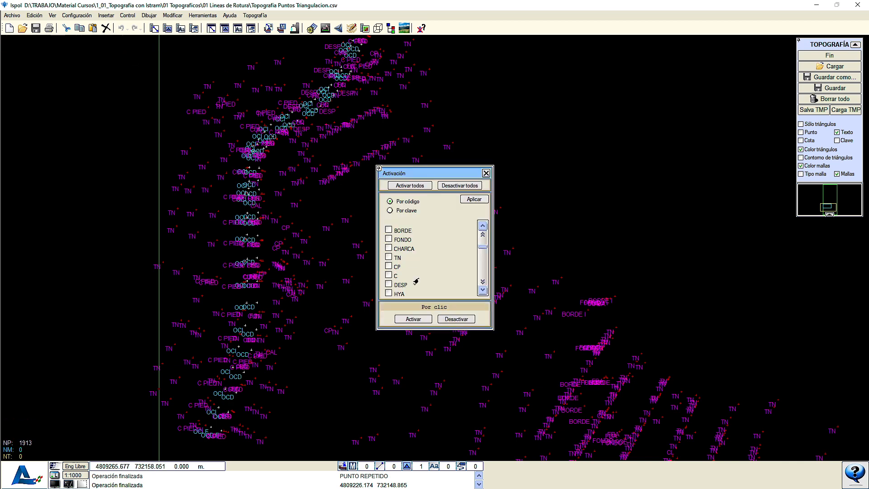
pyautogui.click(413, 319)
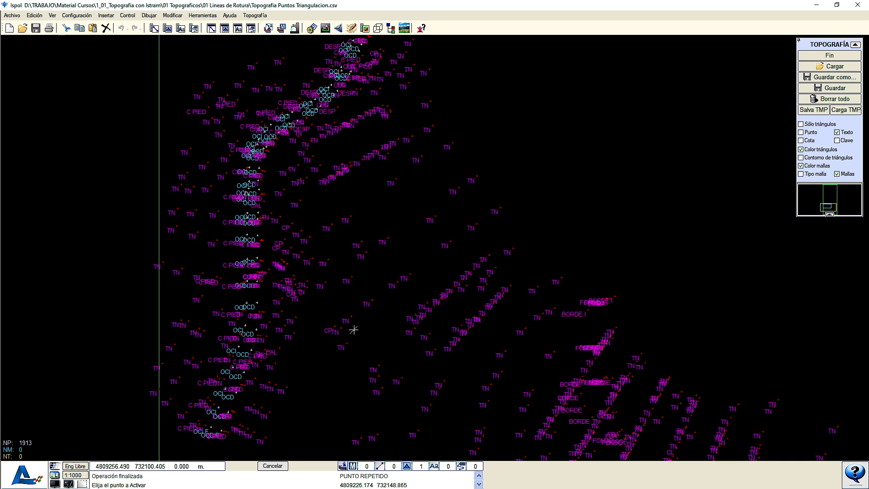
pyautogui.scroll(3, 301, 293)
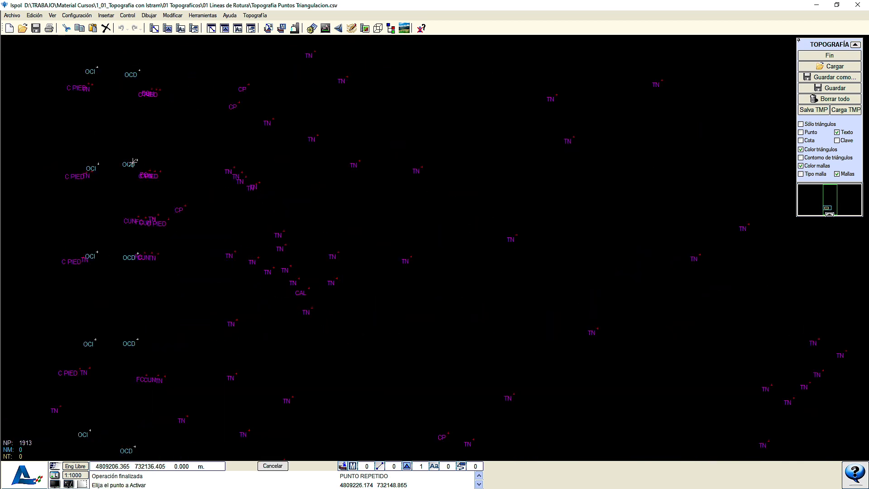
pyautogui.scroll(2, 136, 215)
pyautogui.click(137, 221)
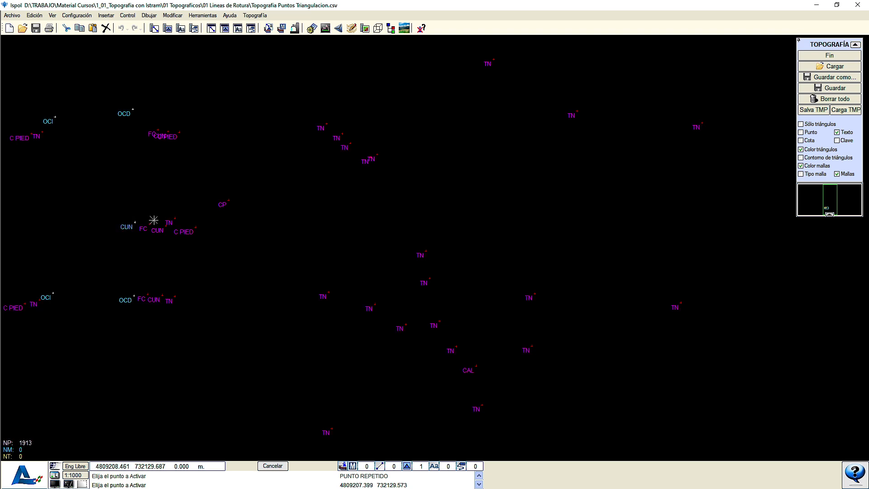
# Individually activate the FC point beside the OCI row at the road bend, and end point activation
pyautogui.scroll(-2, 183, 254)
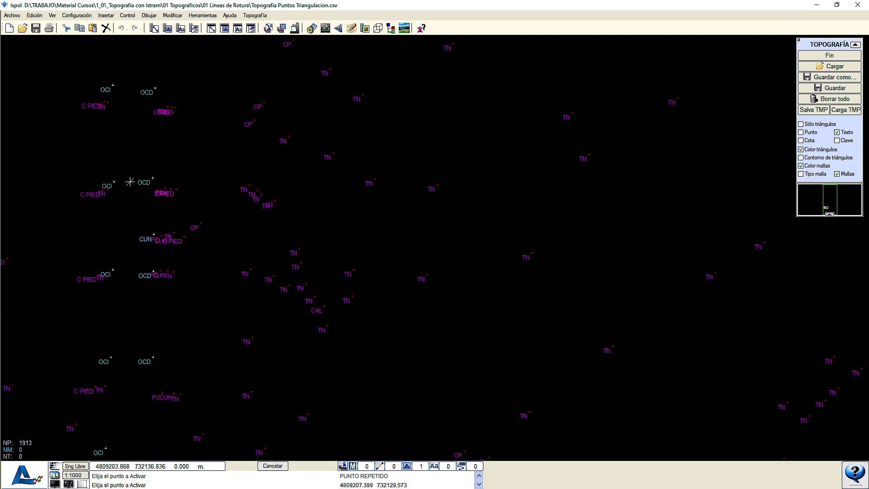
pyautogui.scroll(-3, 131, 182)
pyautogui.scroll(1, 124, 166)
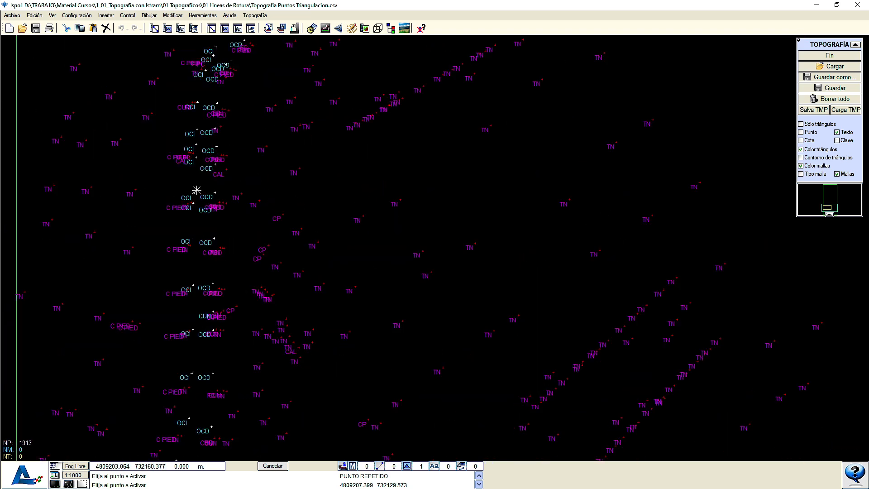
pyautogui.scroll(4, 221, 167)
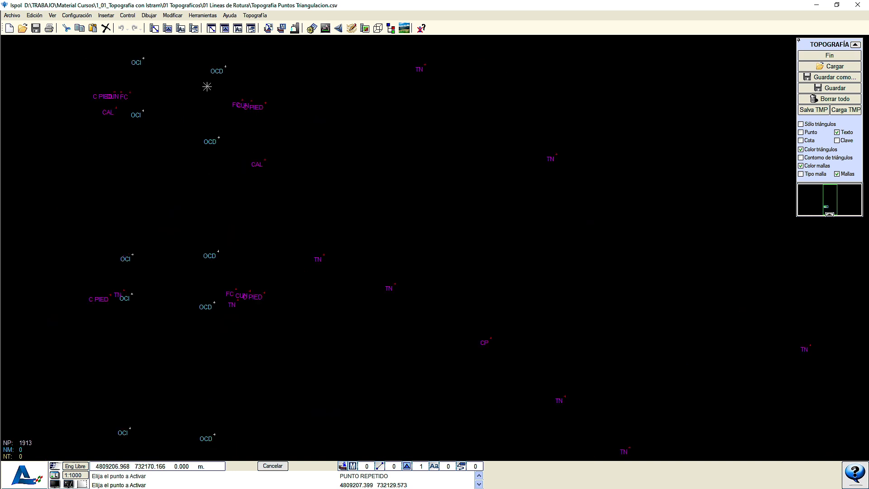
pyautogui.scroll(-3, 153, 250)
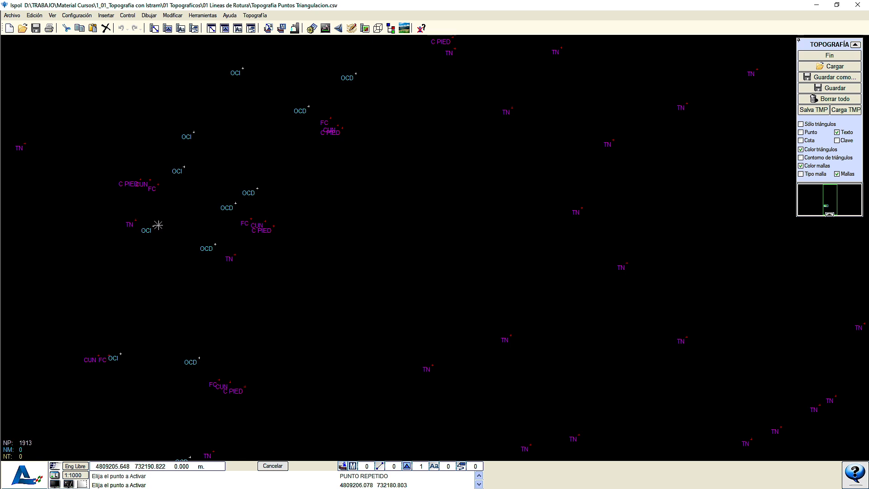
pyautogui.scroll(3, 148, 182)
pyautogui.click(167, 183)
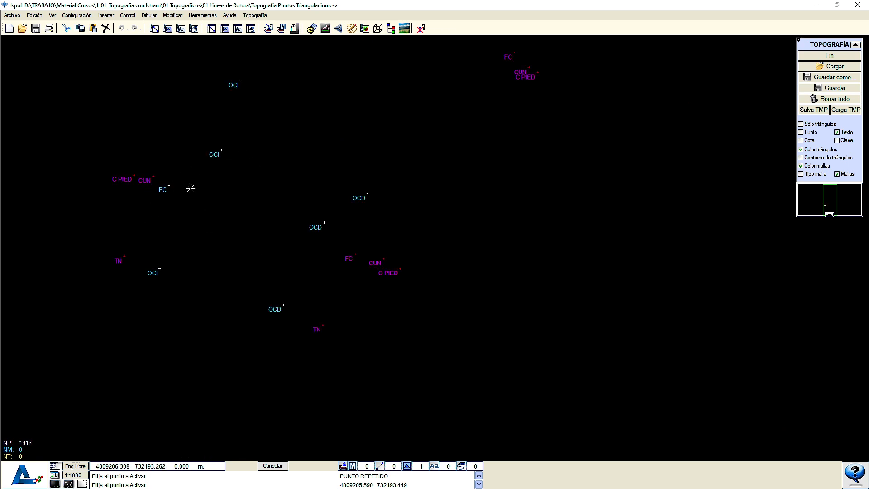
pyautogui.click(267, 467)
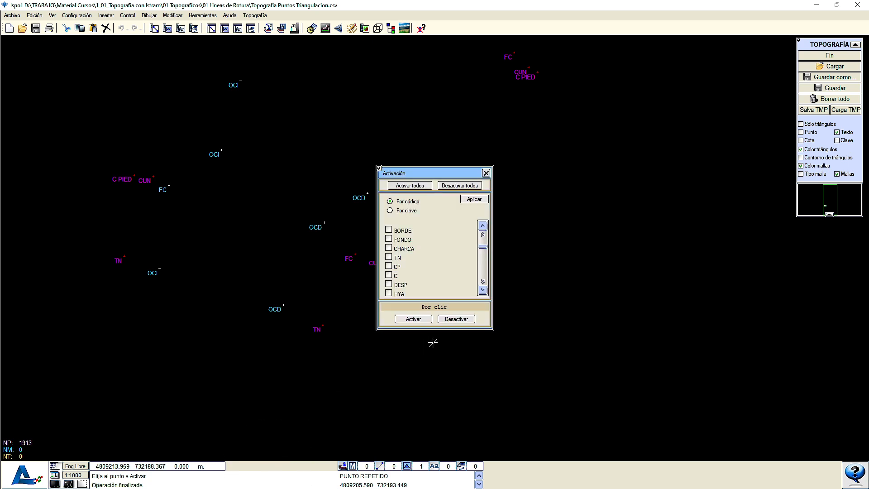
pyautogui.click(485, 173)
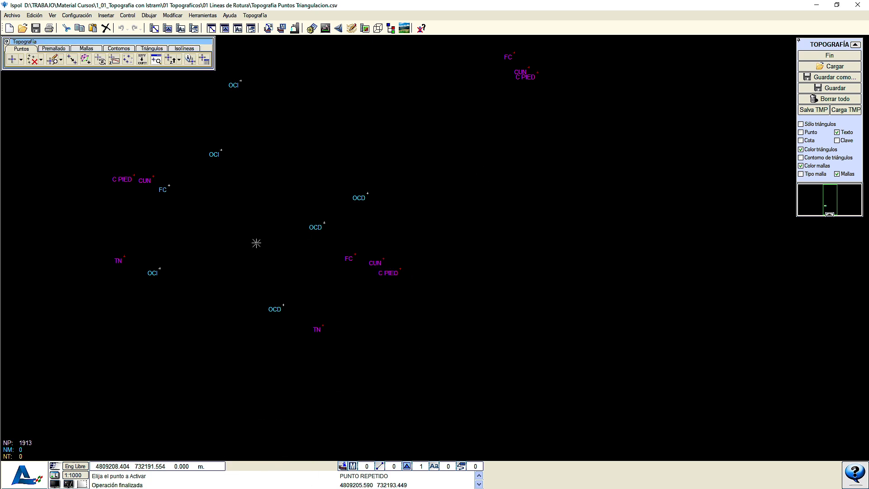
# Triangulate the active points with the options enabled and a maximum mesh length of 10
pyautogui.scroll(-3, 252, 235)
pyautogui.click(152, 49)
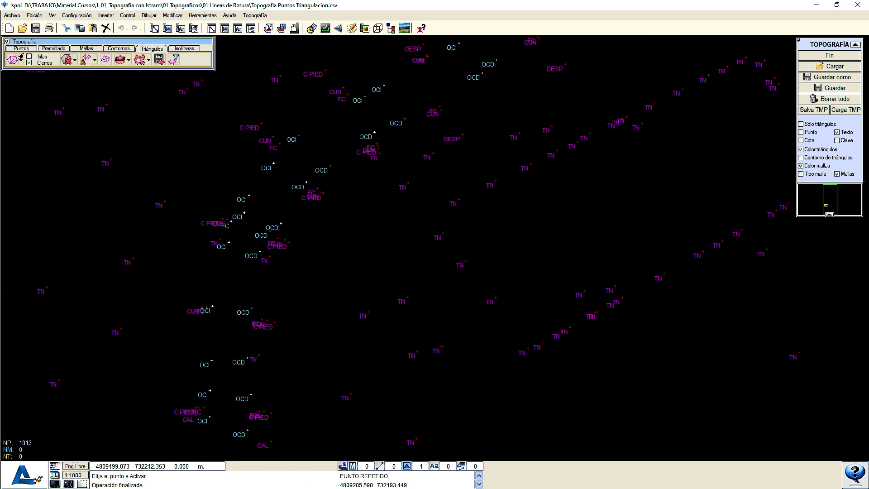
pyautogui.click(13, 60)
pyautogui.click(393, 226)
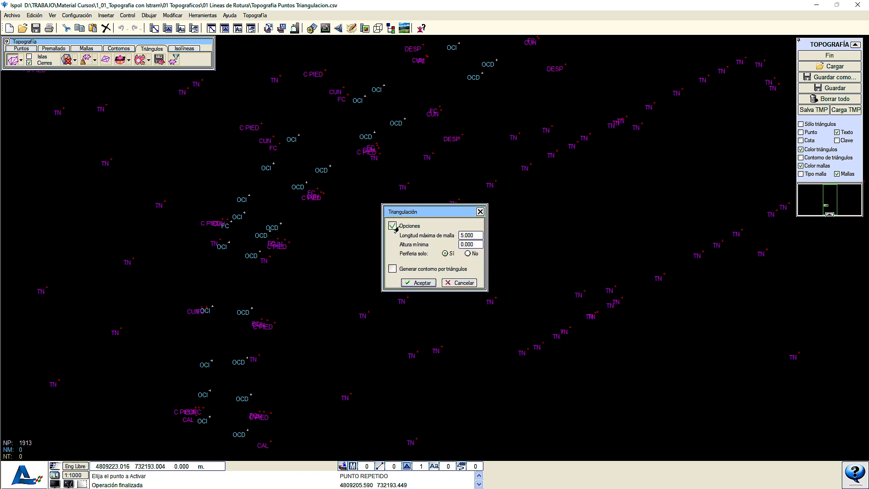
pyautogui.doubleClick(469, 235)
pyautogui.write('10')
pyautogui.click(421, 283)
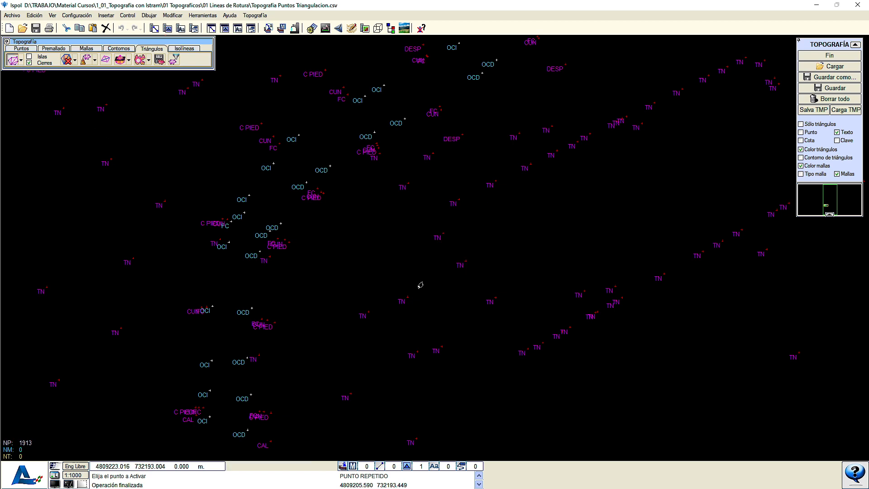
# Examine the triangulated road strip from its lower end to the upper stretch, checking the triangles along both edges
pyautogui.scroll(-3, 344, 249)
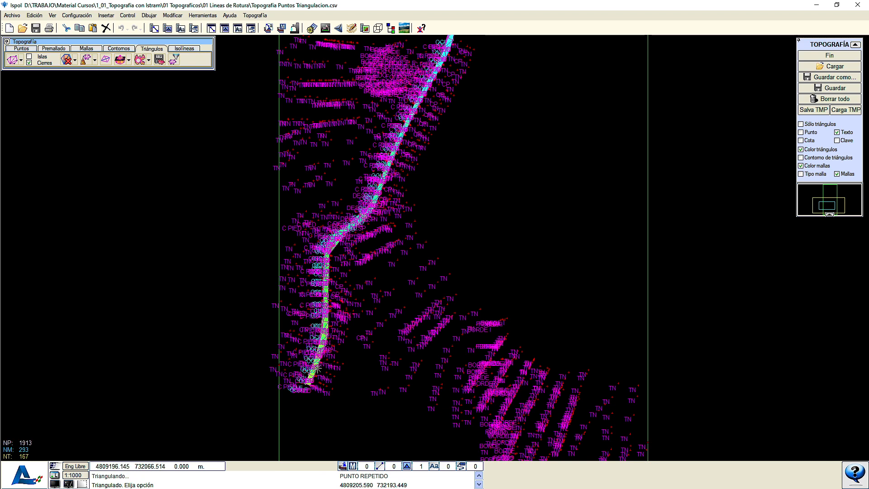
pyautogui.scroll(2, 315, 368)
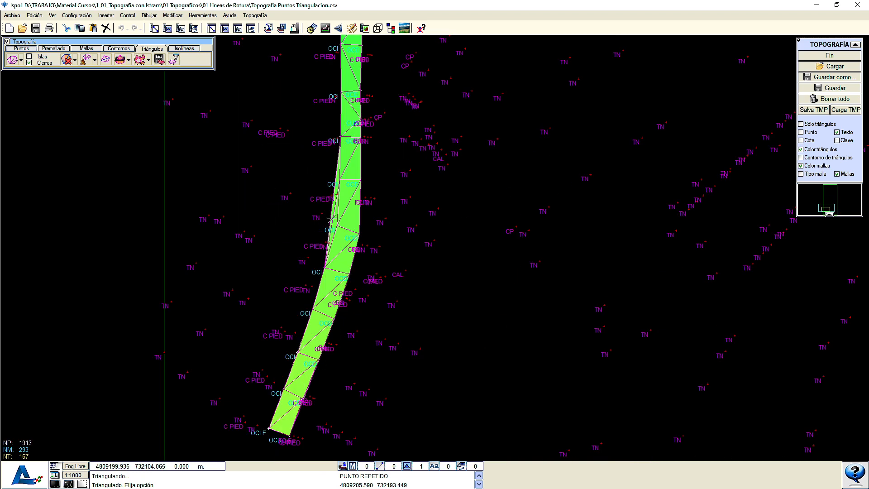
pyautogui.scroll(4, 331, 218)
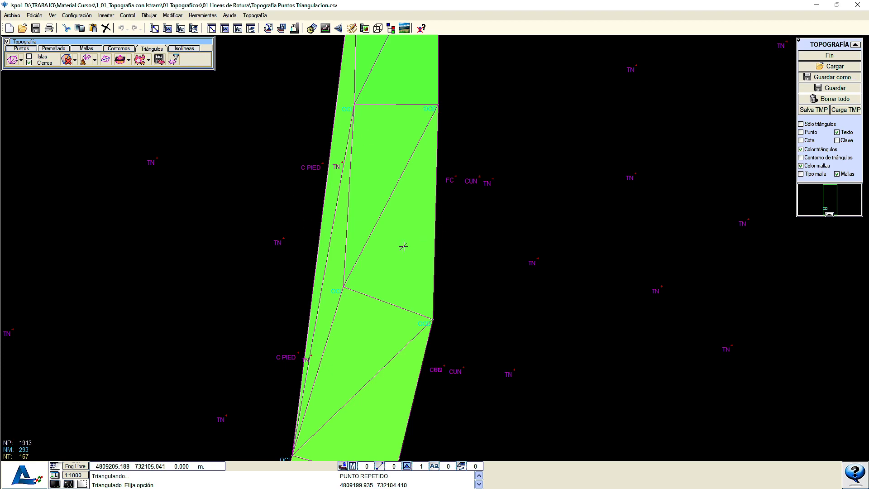
pyautogui.scroll(-5, 404, 246)
pyautogui.scroll(3, 390, 353)
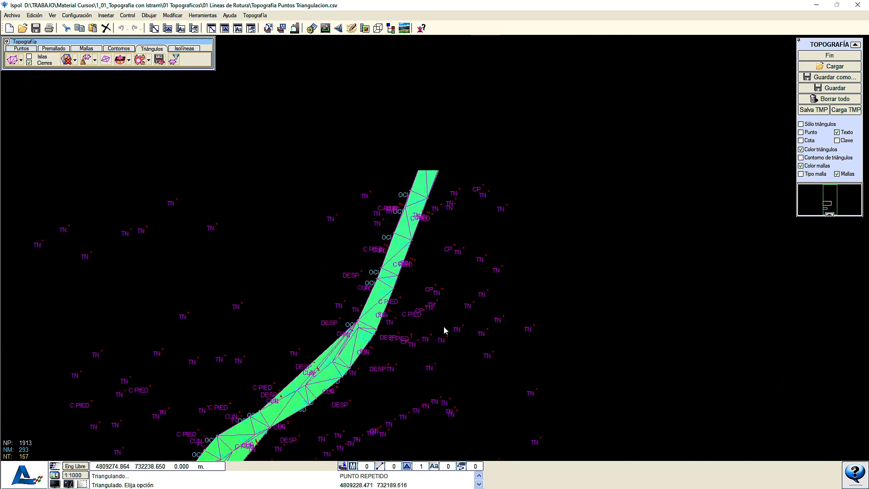
pyautogui.moveTo(443, 326); pyautogui.dragTo(441, 333, button='middle')
pyautogui.moveTo(452, 146); pyautogui.dragTo(375, 362, button='middle')
pyautogui.moveTo(475, 145); pyautogui.dragTo(371, 344, button='middle')
pyautogui.moveTo(446, 176)
pyautogui.mouseDown(button='middle')
pyautogui.moveTo(382, 331)
pyautogui.moveTo(394, 332)
pyautogui.mouseUp(button='middle')
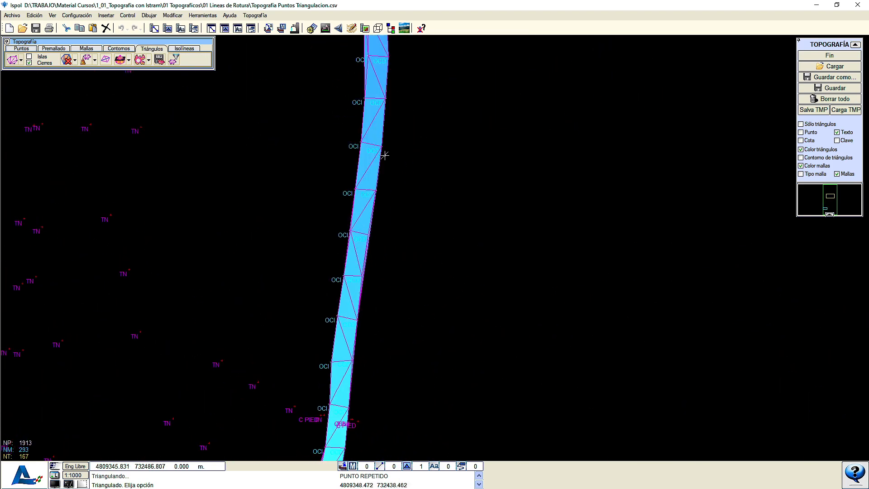
pyautogui.scroll(-2, 384, 155)
pyautogui.scroll(3, 373, 318)
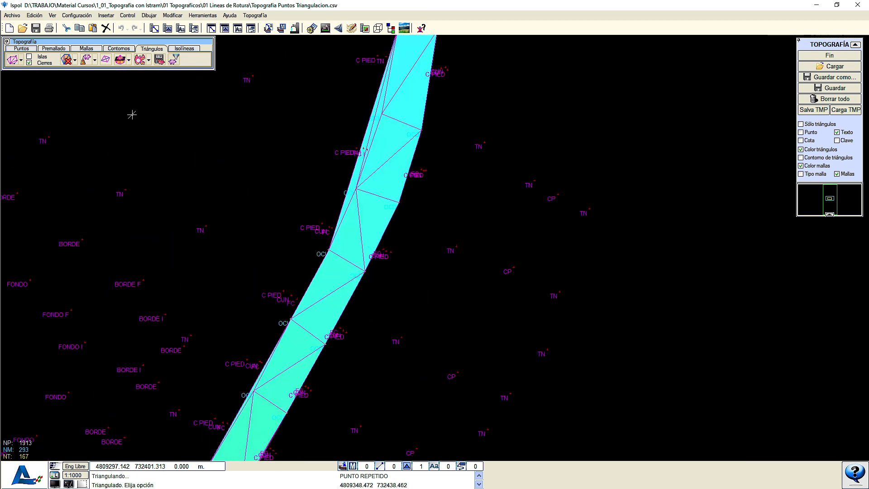
# Try completing the existing road triangulation, and delete all the triangles
pyautogui.click(13, 59)
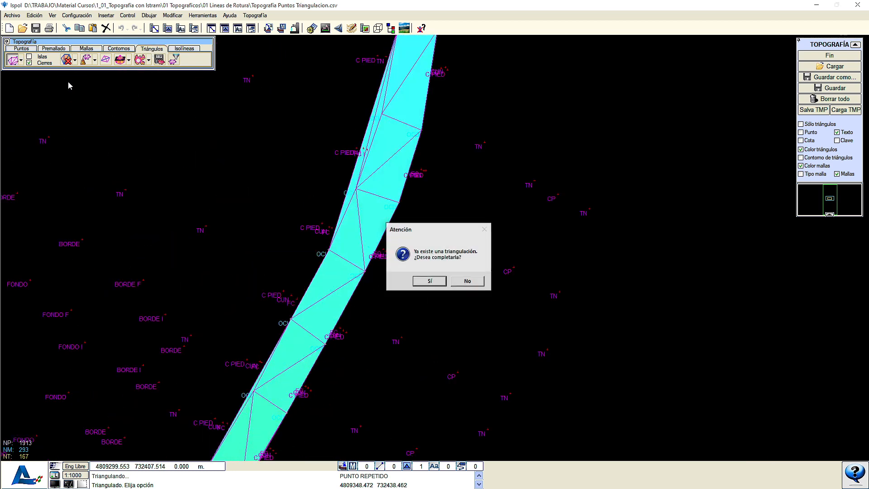
pyautogui.click(431, 281)
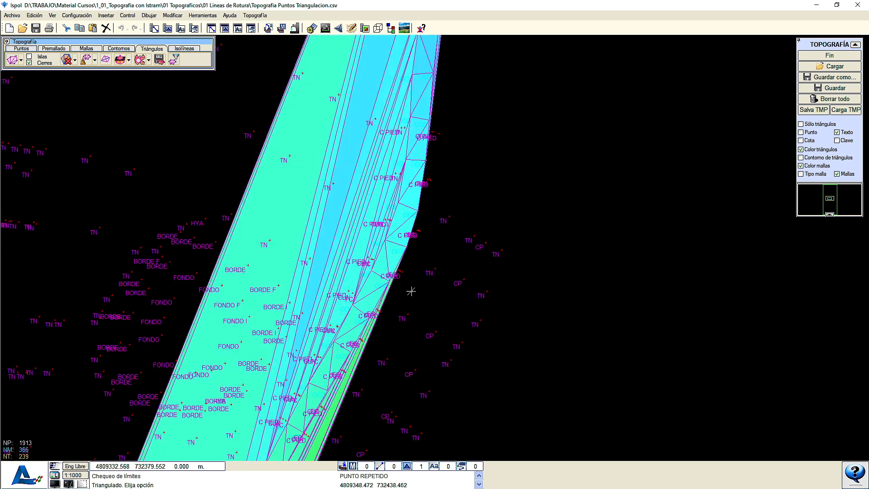
pyautogui.click(65, 60)
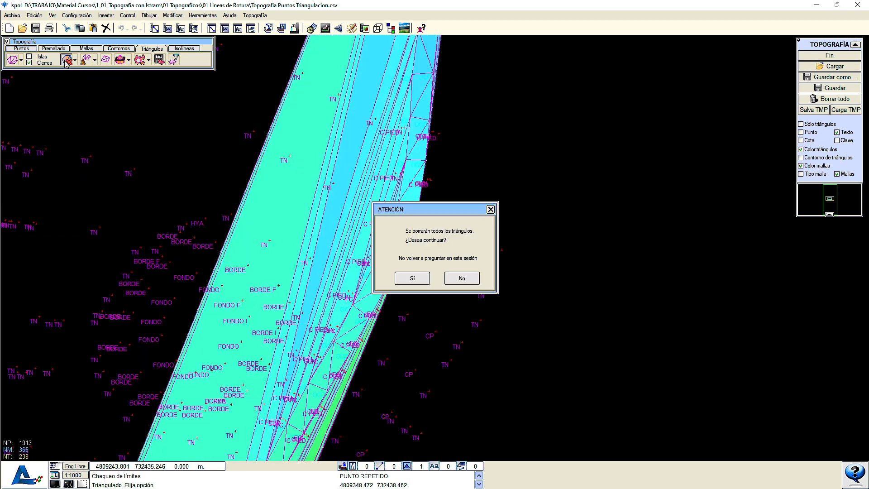
pyautogui.click(411, 278)
# Triangulate the active road points with the options enabled and a maximum mesh length of 25
pyautogui.click(13, 59)
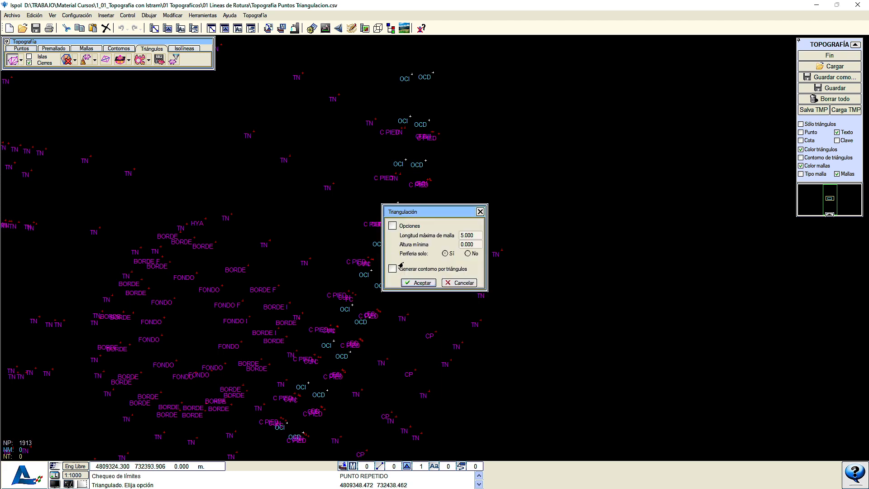
pyautogui.click(392, 225)
pyautogui.doubleClick(468, 235)
pyautogui.write('25.000')
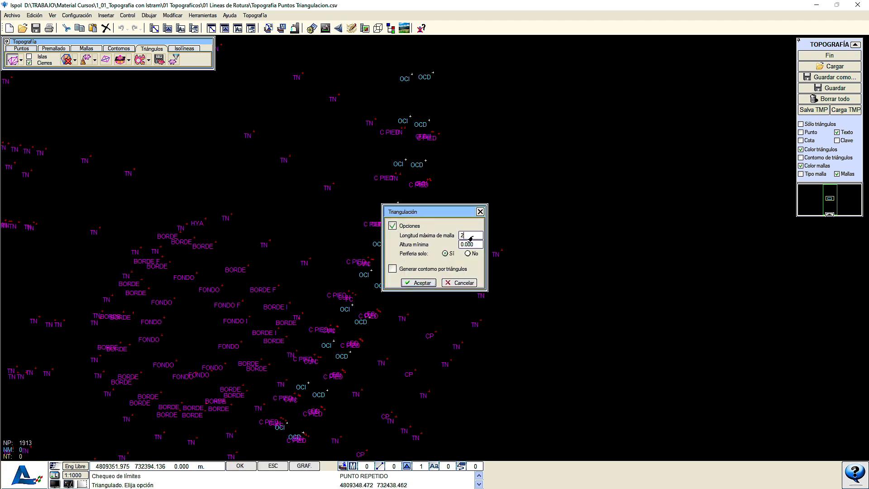
pyautogui.click(417, 282)
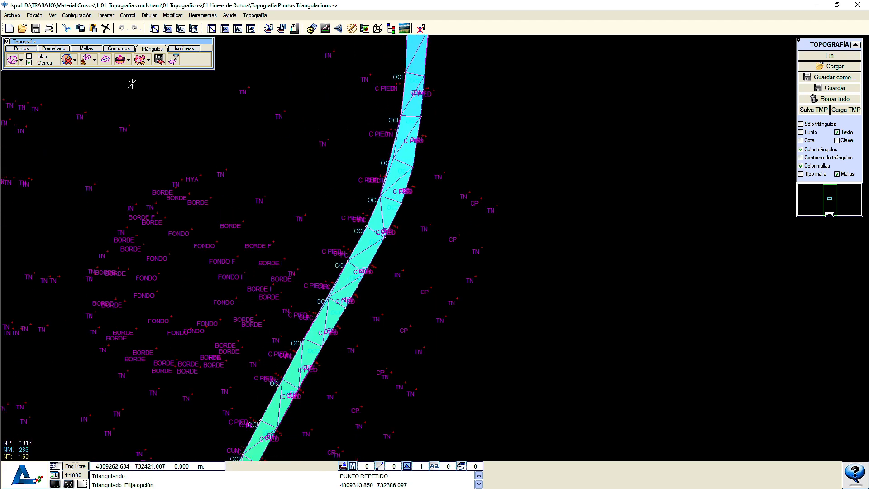
# Activate all survey points and leave the point activation tool
pyautogui.click(19, 47)
pyautogui.click(121, 62)
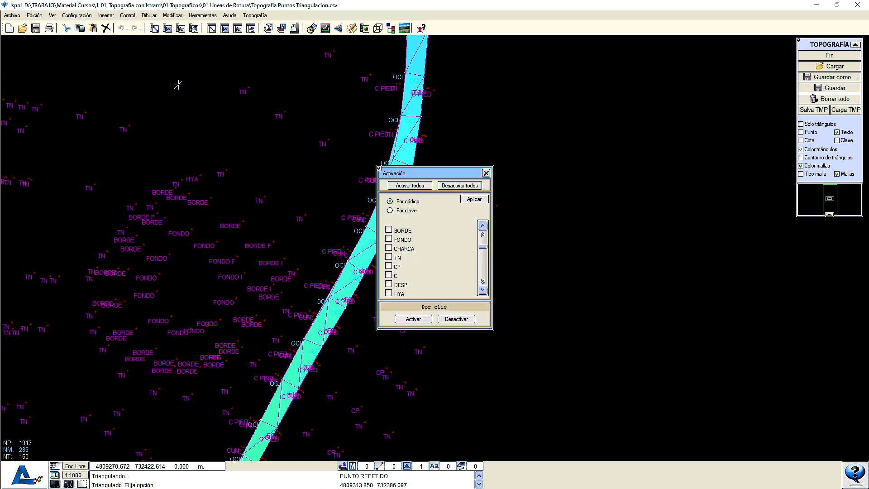
pyautogui.click(410, 186)
pyautogui.click(413, 318)
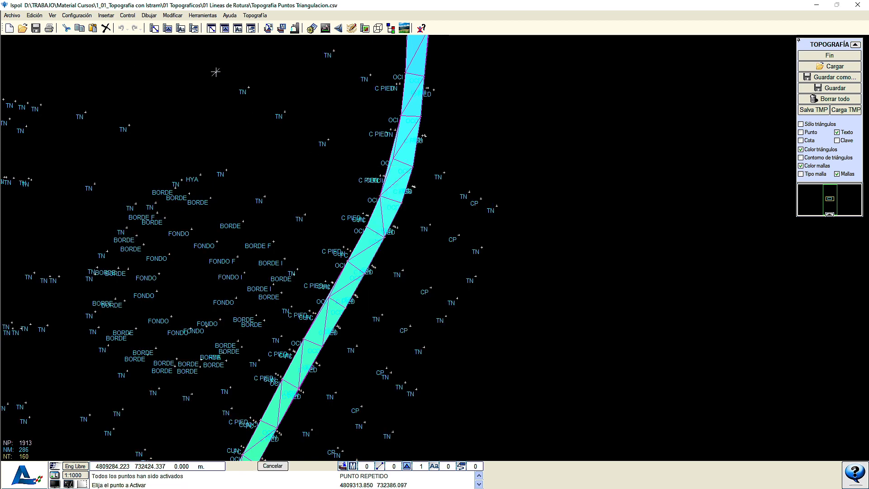
pyautogui.click(273, 466)
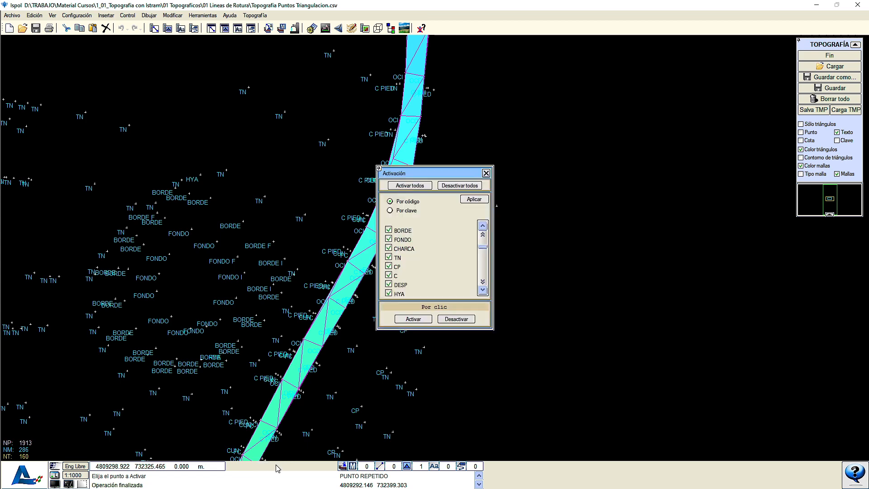
pyautogui.click(485, 172)
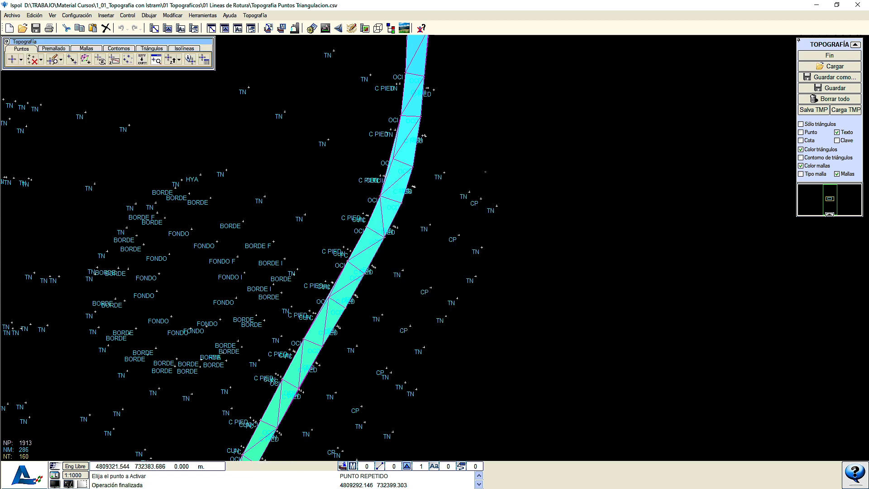
# Complete the existing road triangulation with all the active points and inspect the triangles along the road
pyautogui.click(152, 49)
pyautogui.click(12, 59)
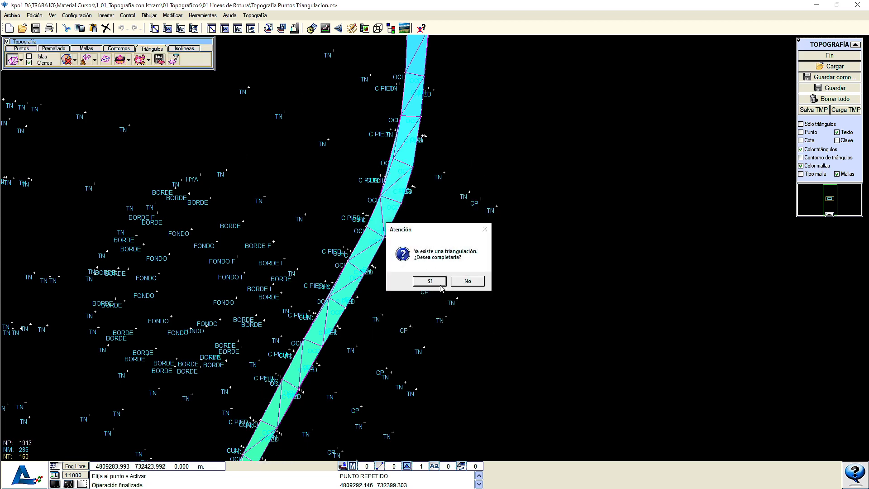
pyautogui.click(432, 282)
pyautogui.scroll(3, 393, 200)
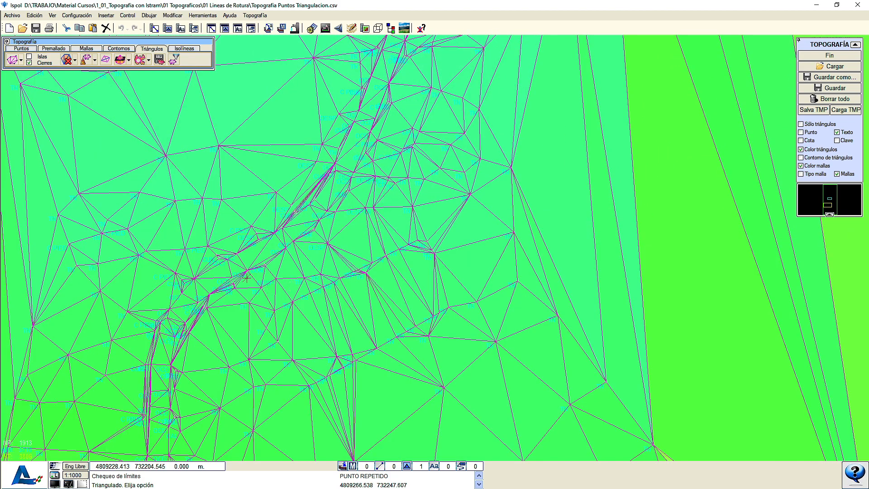
pyautogui.scroll(2, 190, 366)
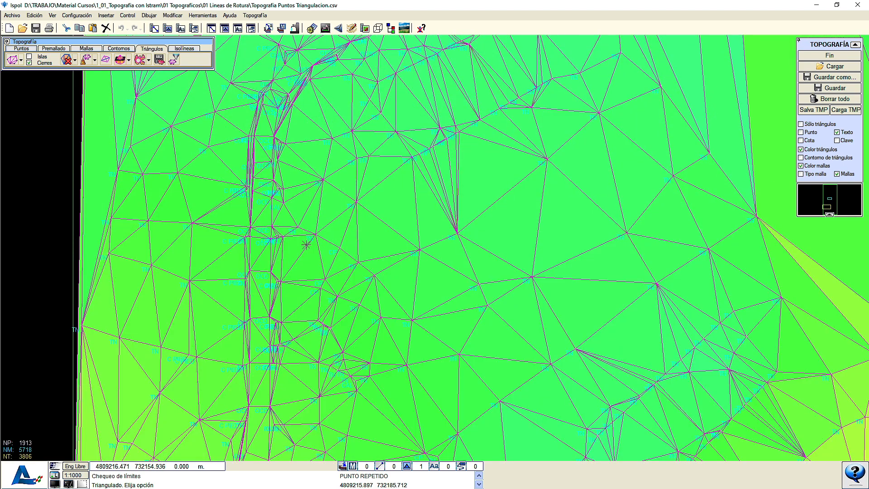
pyautogui.scroll(2, 274, 160)
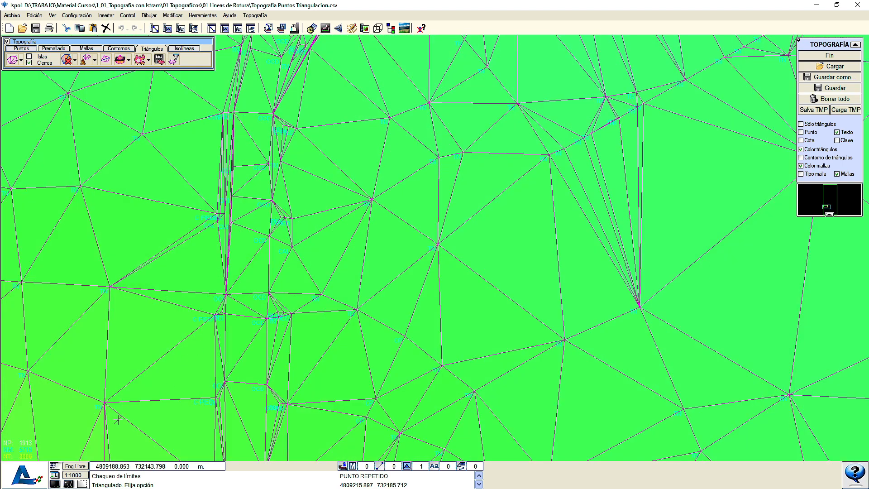
# Turn off the triangle colouring and inspect the mesh lines between the OCI and OCD points at the road bend
pyautogui.click(802, 150)
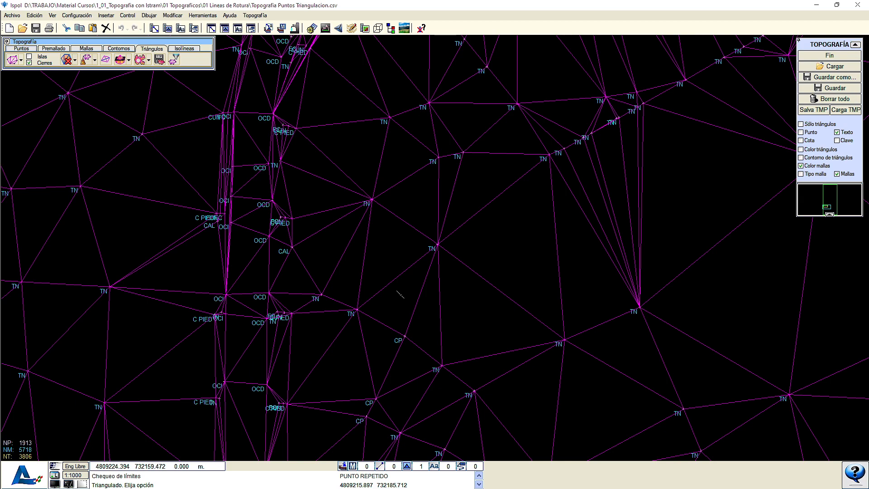
pyautogui.scroll(-3, 294, 159)
pyautogui.scroll(2, 200, 313)
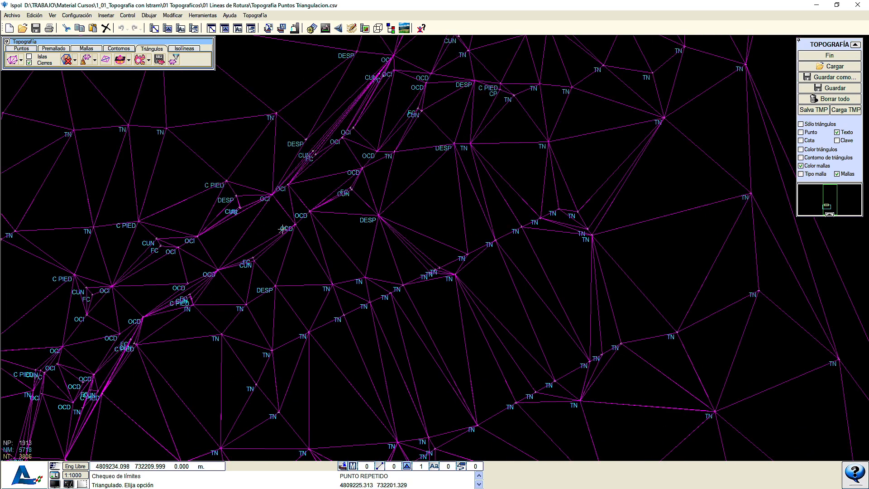
pyautogui.scroll(1, 364, 190)
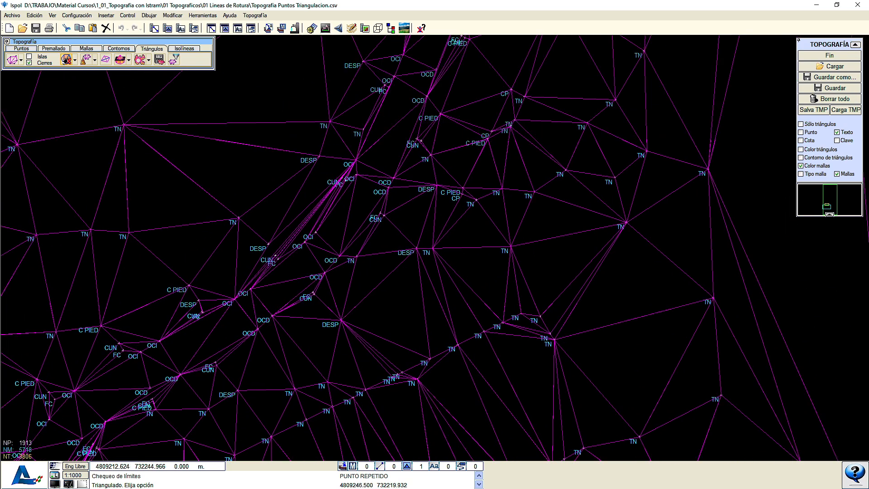
# Delete all the triangles and bring up the Premallado tools
pyautogui.click(66, 59)
pyautogui.click(426, 279)
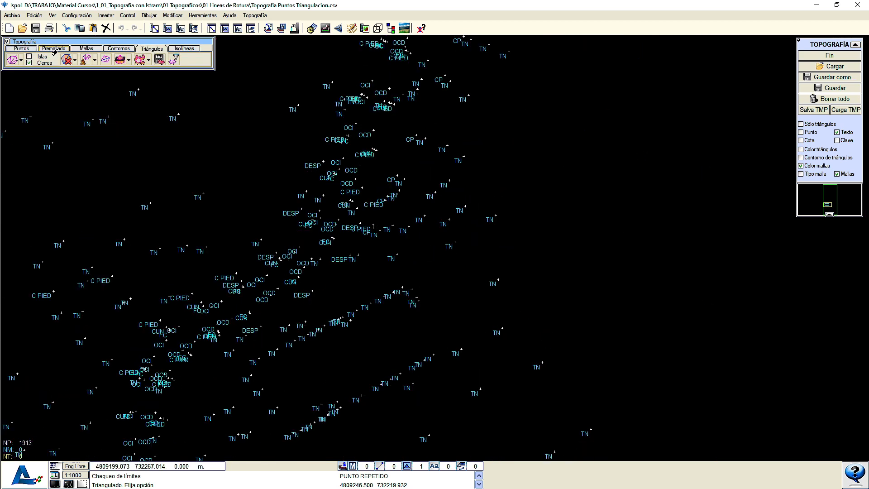
pyautogui.click(54, 49)
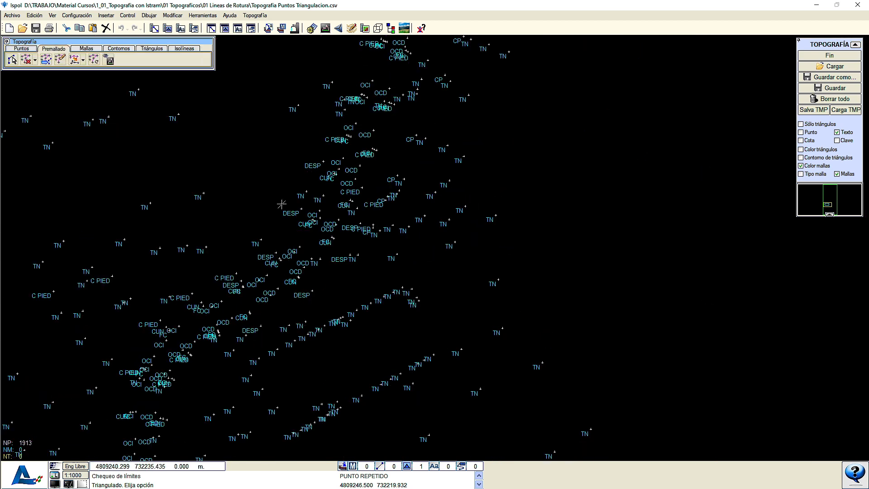
# Examine the codes of the OCI and OCD point rows at the road's lower and upper ends, looking for chain start and end commands
pyautogui.scroll(-3, 282, 204)
pyautogui.scroll(6, 225, 242)
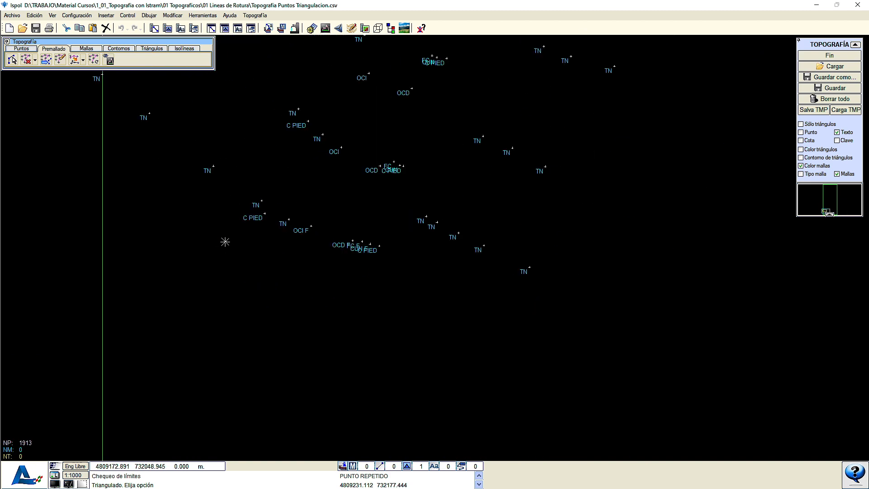
pyautogui.moveTo(264, 218); pyautogui.dragTo(210, 291, button='middle')
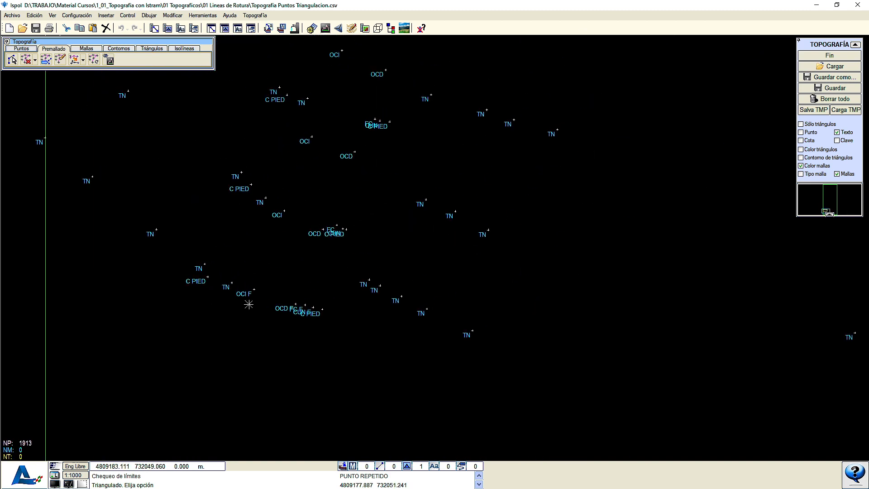
pyautogui.scroll(1, 237, 294)
pyautogui.scroll(-2, 239, 278)
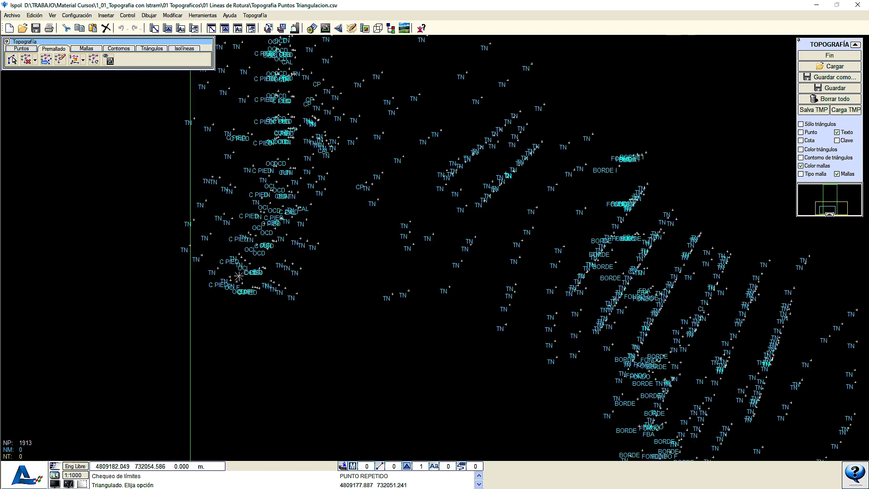
pyautogui.scroll(-2, 239, 276)
pyautogui.moveTo(331, 164); pyautogui.dragTo(262, 405, button='middle')
pyautogui.moveTo(291, 165); pyautogui.dragTo(259, 335, button='middle')
pyautogui.scroll(3, 292, 238)
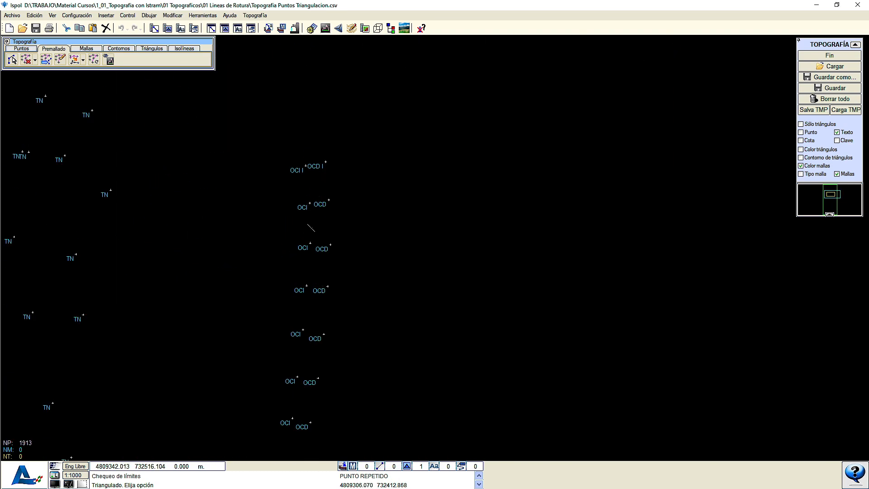
pyautogui.scroll(-1, 344, 144)
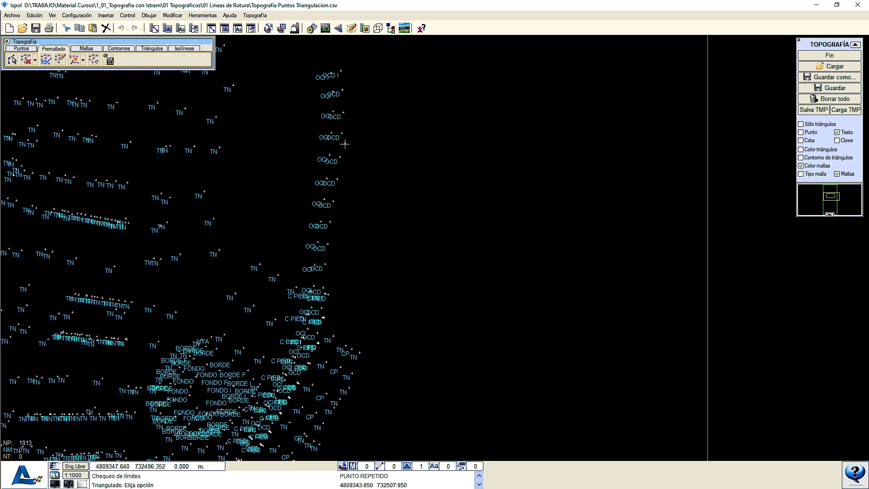
pyautogui.scroll(2, 342, 67)
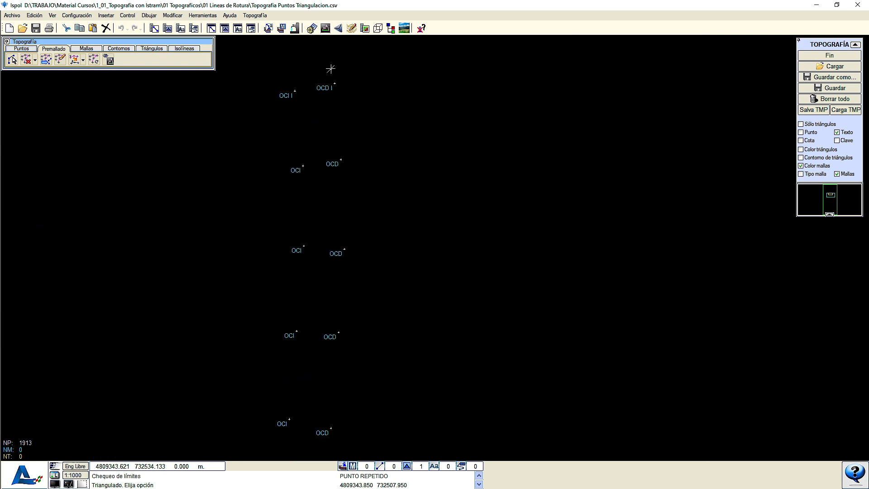
pyautogui.scroll(-1, 318, 318)
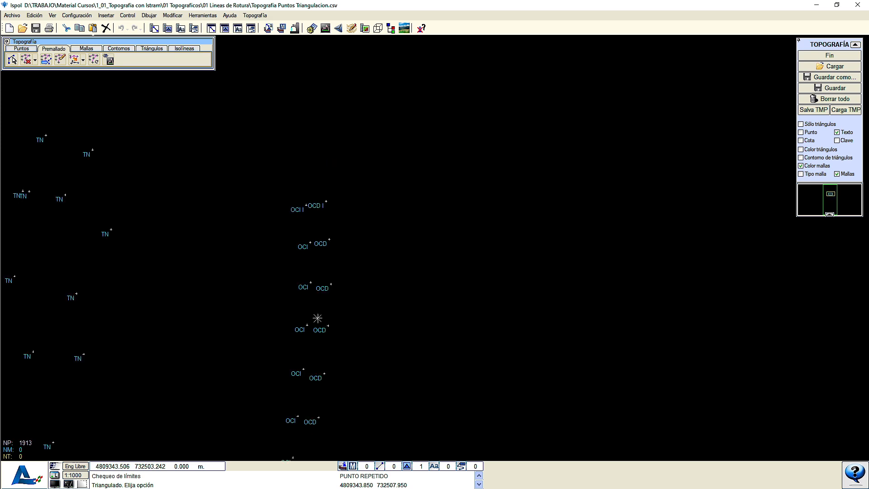
pyautogui.scroll(-3, 318, 319)
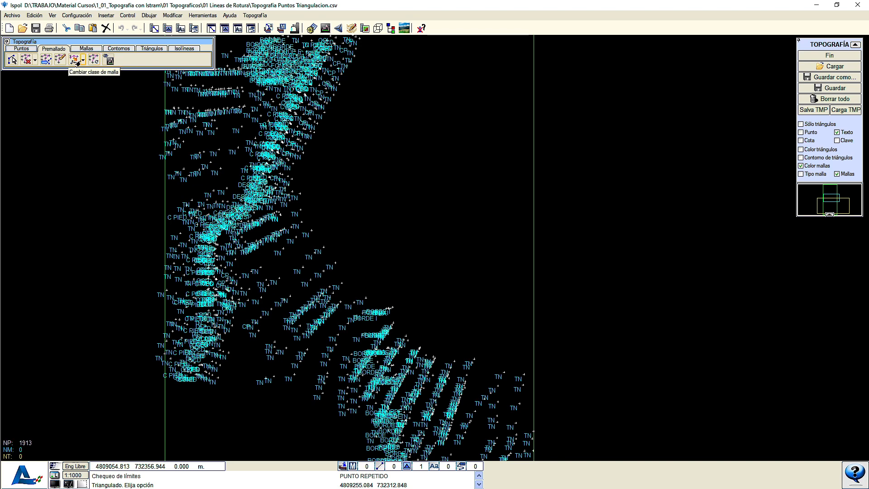
# Open the codes and commands settings and set the element type of all codes to Punto
pyautogui.click(60, 59)
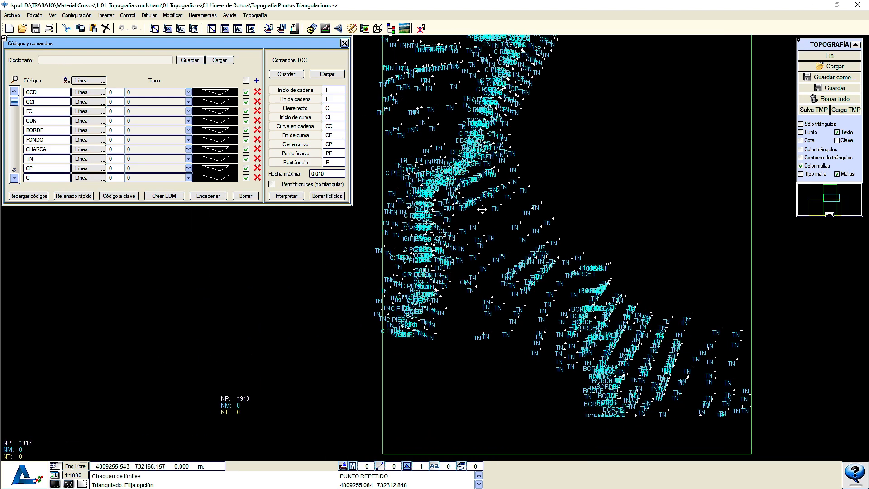
pyautogui.click(99, 80)
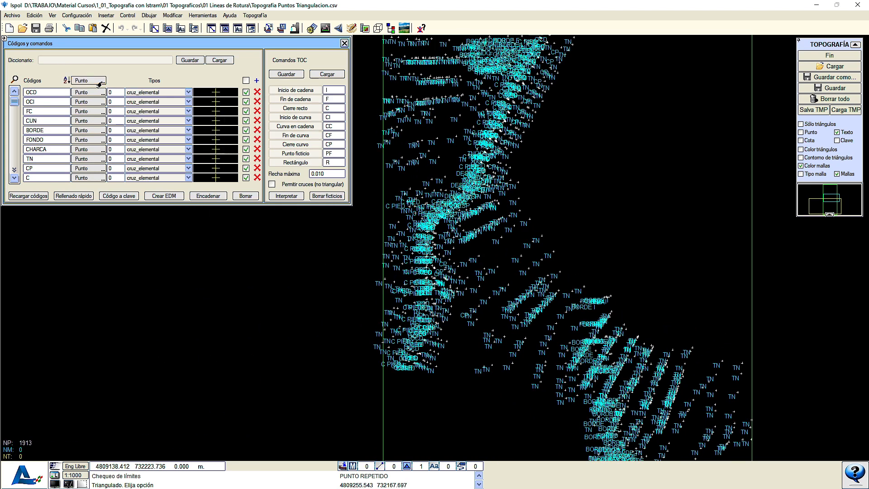
pyautogui.click(99, 84)
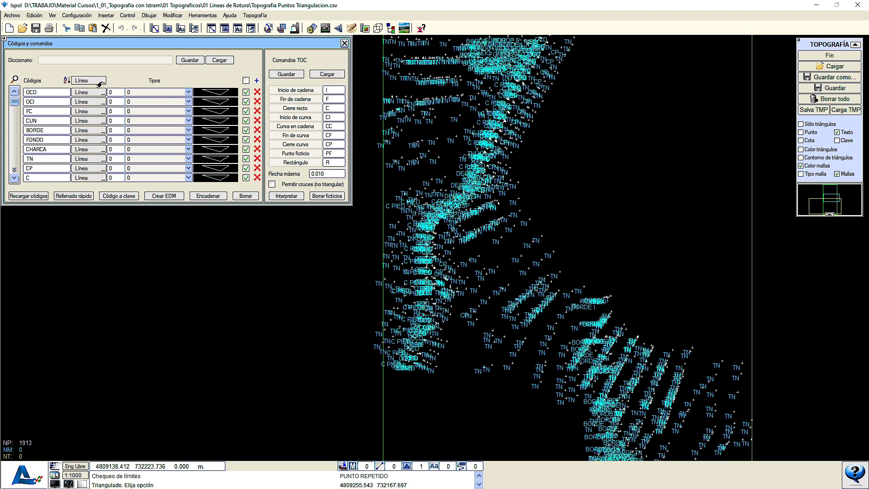
pyautogui.click(99, 83)
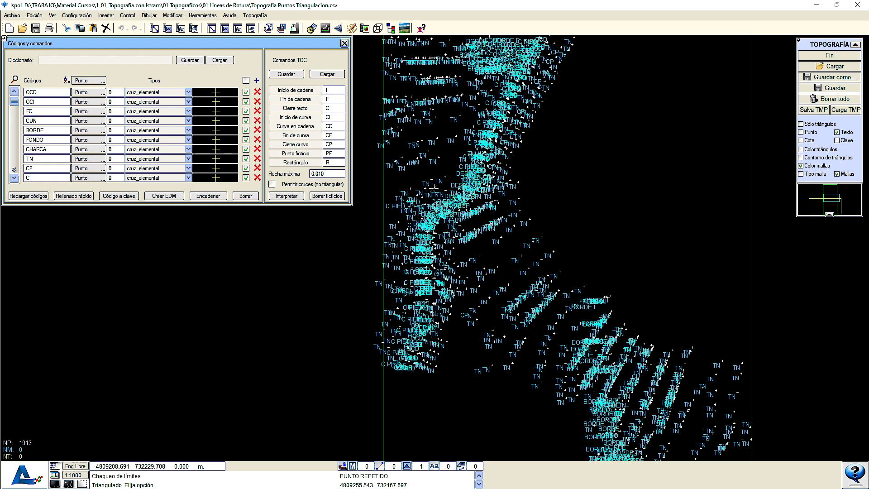
# Set the element type of the OCD and OCI codes to Línea
pyautogui.scroll(2, 472, 214)
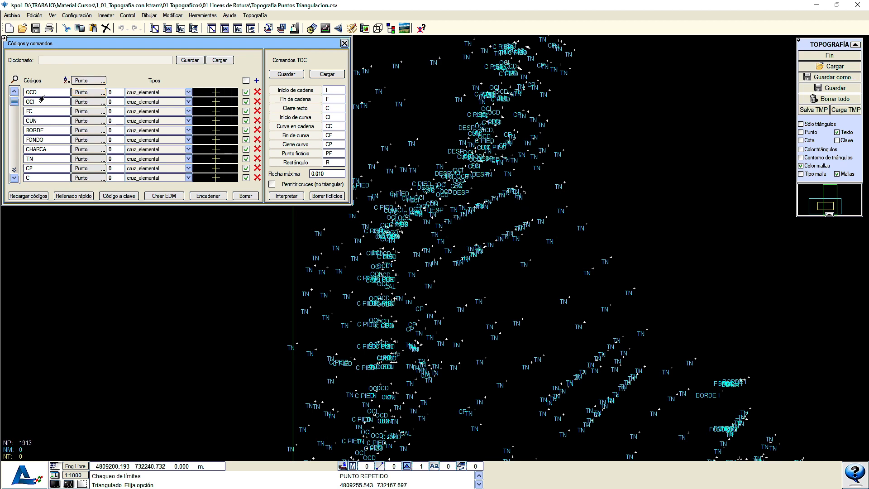
pyautogui.click(84, 92)
pyautogui.click(86, 101)
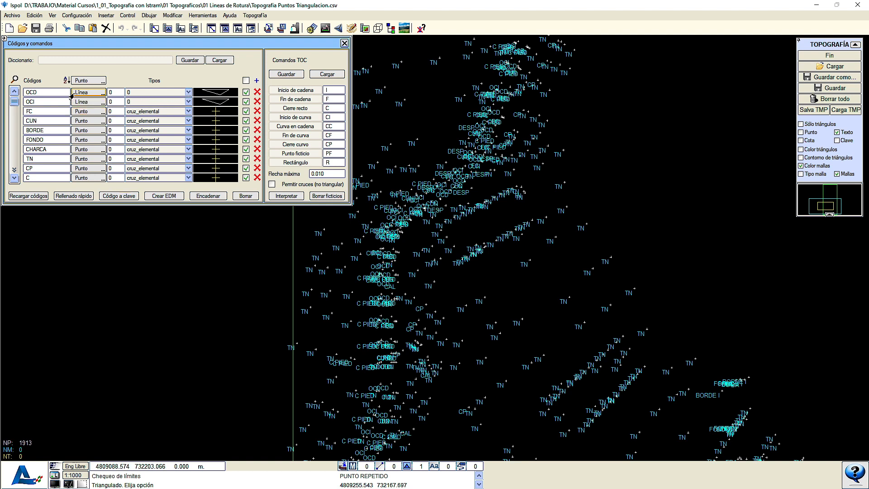
# Look through the line types for the OCD code and set its type number to 3006
pyautogui.click(188, 92)
pyautogui.moveTo(186, 113); pyautogui.dragTo(186, 147)
pyautogui.scroll(6, 164, 120)
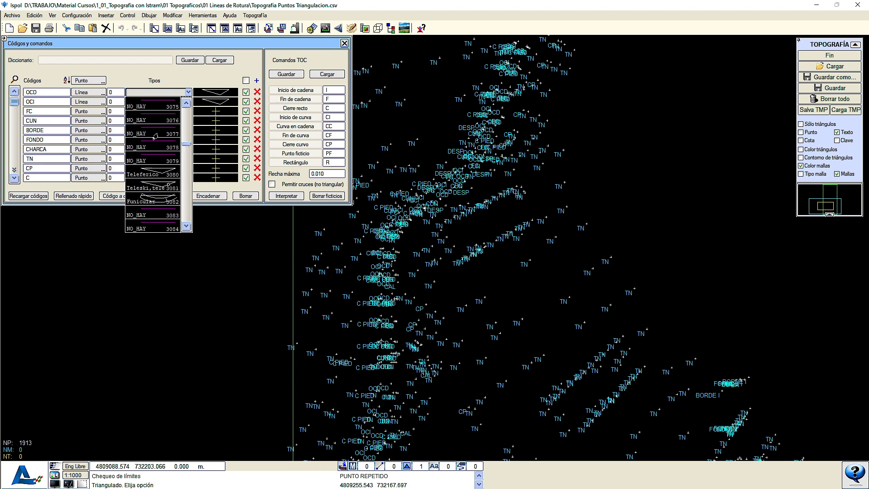
pyautogui.scroll(5, 164, 121)
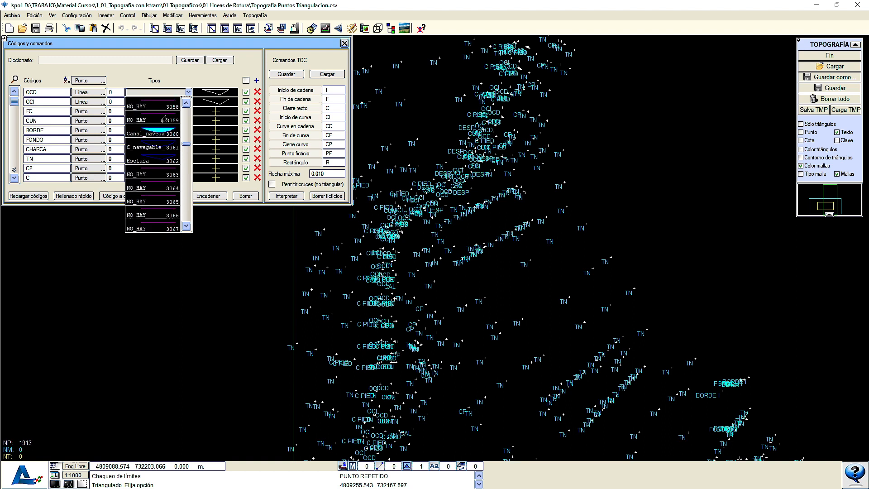
pyautogui.scroll(4, 164, 117)
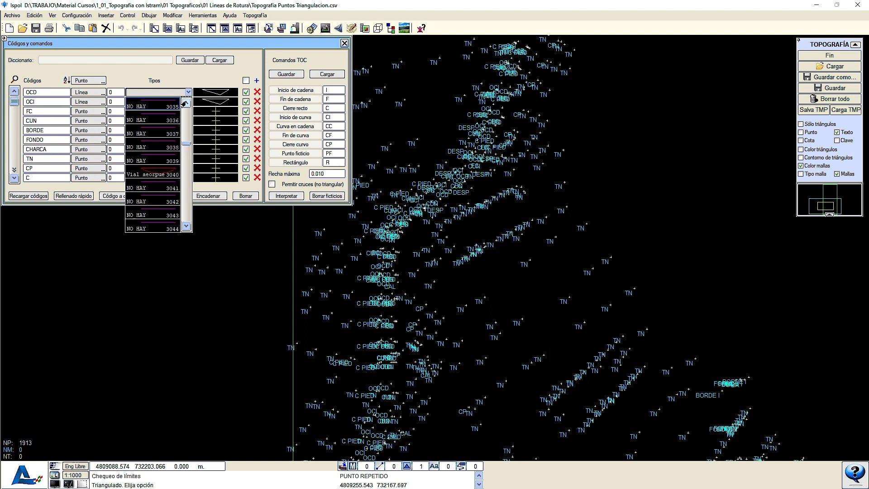
pyautogui.scroll(2, 185, 108)
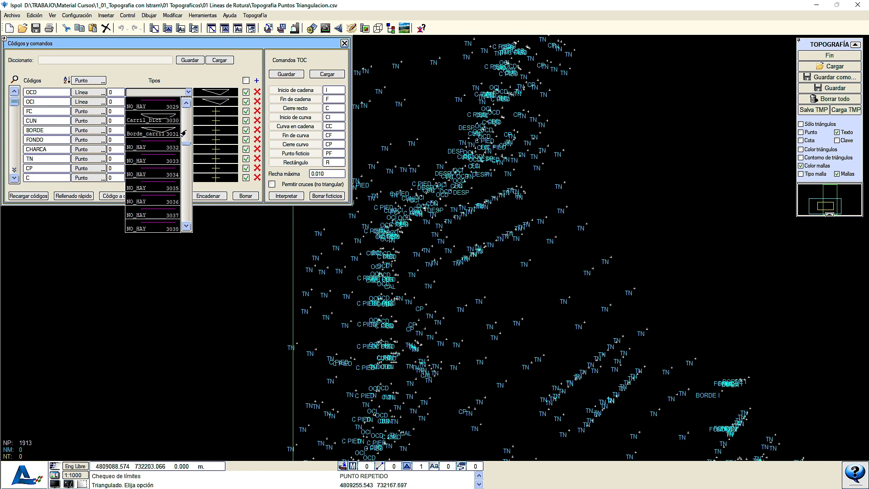
pyautogui.moveTo(185, 143); pyautogui.dragTo(185, 141)
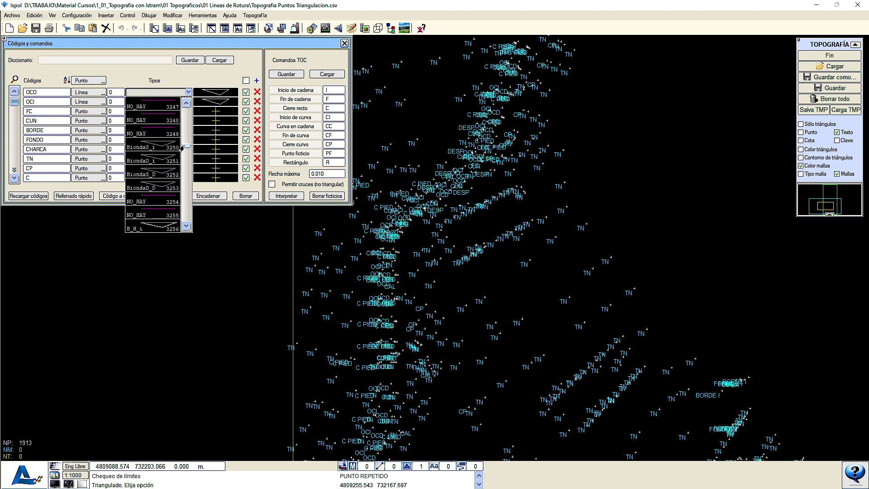
pyautogui.click(118, 95)
pyautogui.click(118, 95)
pyautogui.write('3')
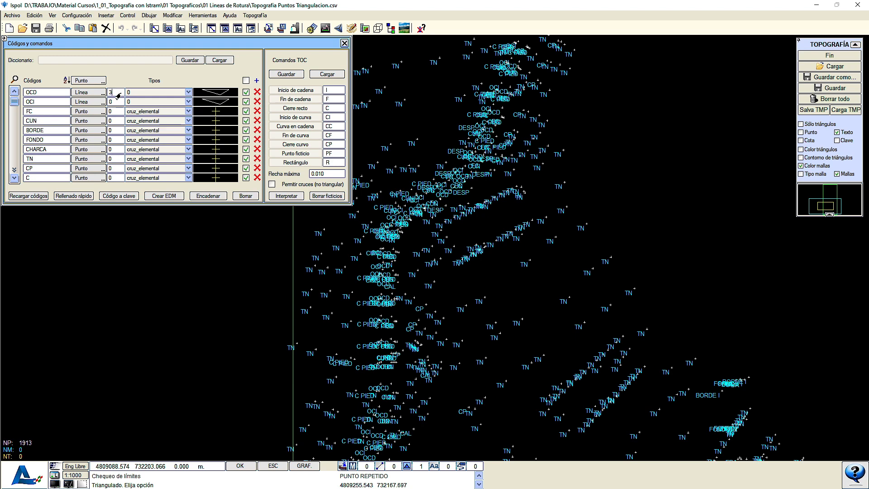
pyautogui.write('006')
pyautogui.press('Return')
# Change the OCD code's line type to Margen_camino, number 3007
pyautogui.click(131, 95)
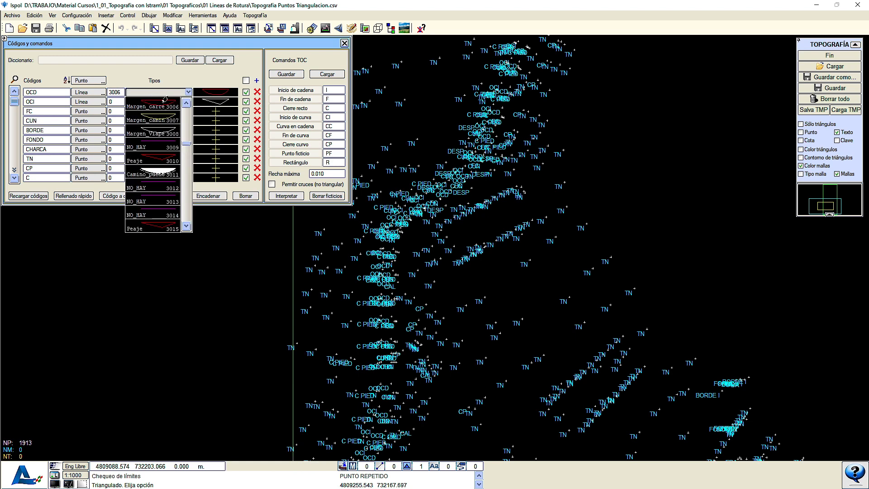
pyautogui.scroll(2, 171, 116)
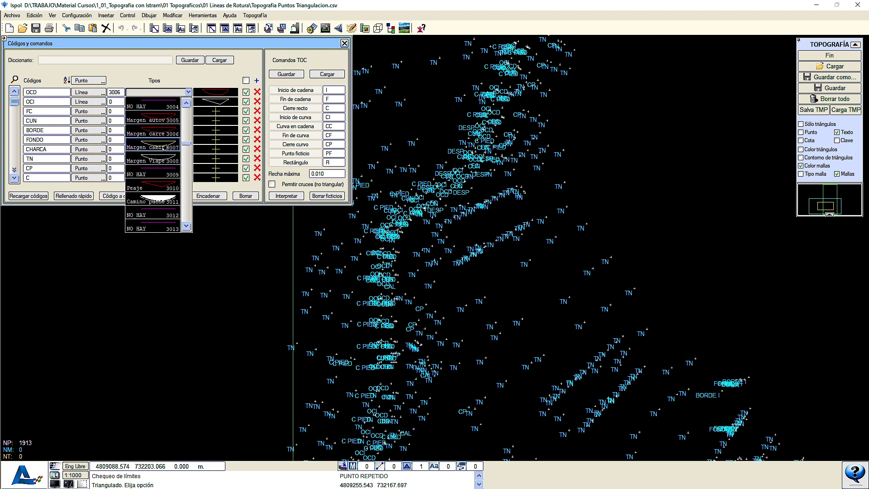
pyautogui.click(155, 133)
pyautogui.click(138, 95)
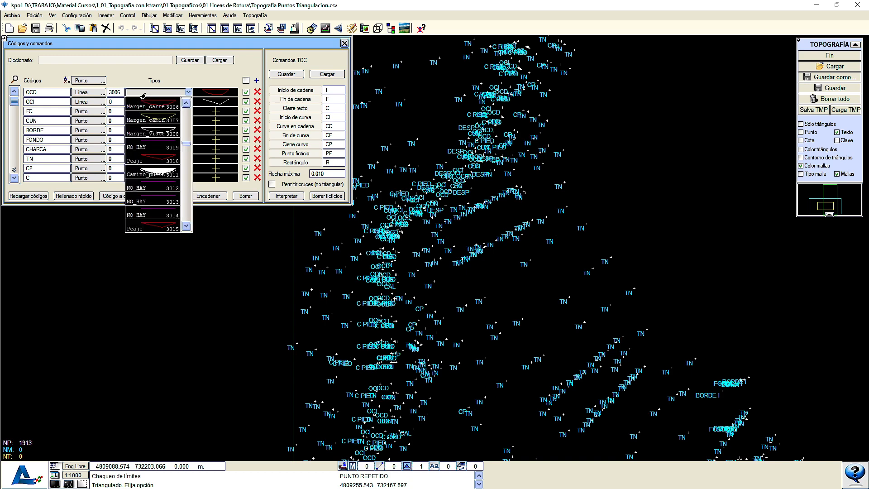
pyautogui.click(161, 127)
# Set the line type of both the OCI and OCD codes to 3006, Margen_carretera
pyautogui.click(149, 102)
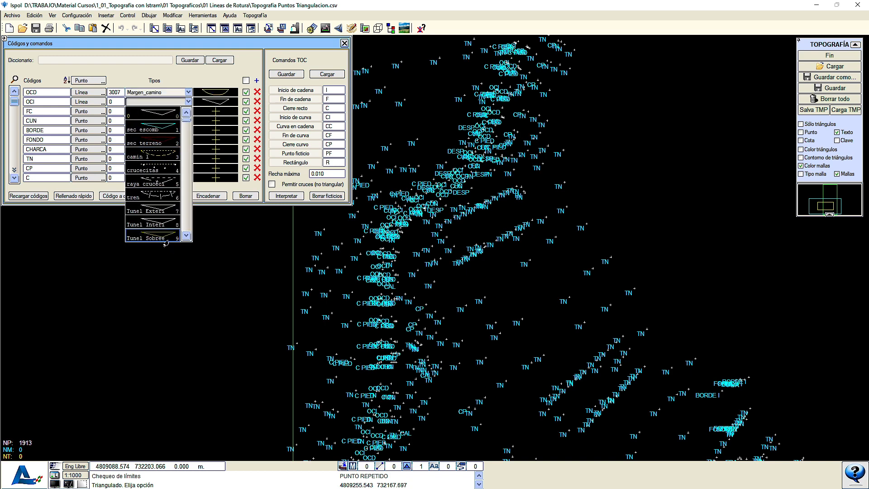
pyautogui.click(122, 90)
pyautogui.click(114, 103)
pyautogui.write('30')
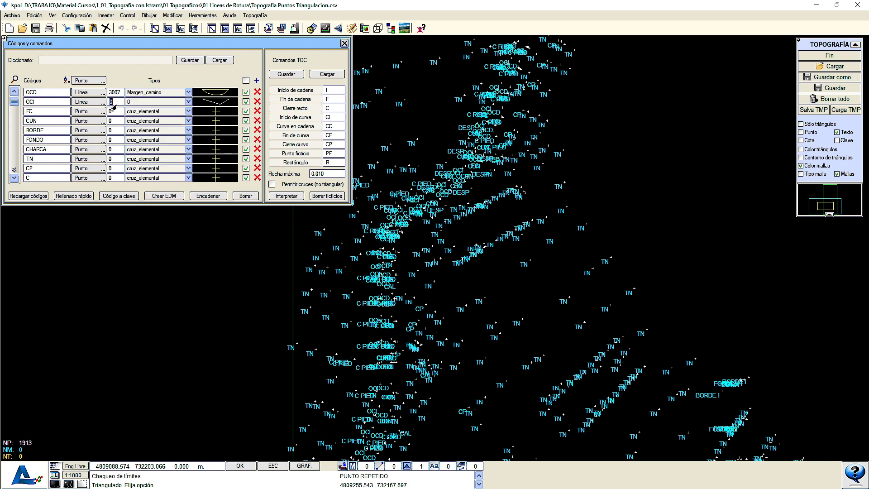
pyautogui.write('06')
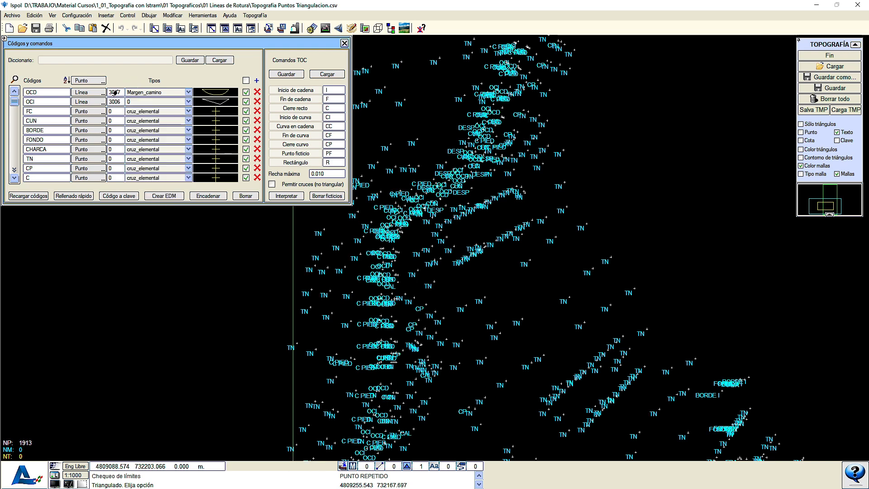
pyautogui.click(115, 94)
pyautogui.write('30')
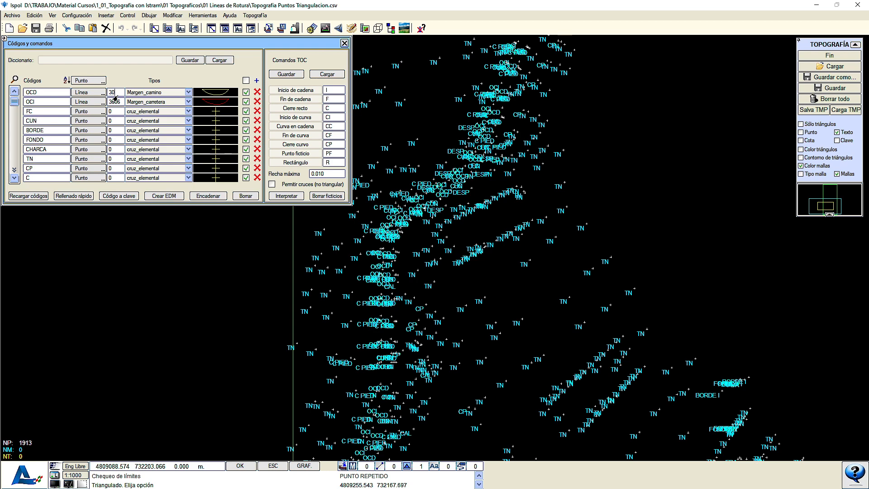
pyautogui.press('Return')
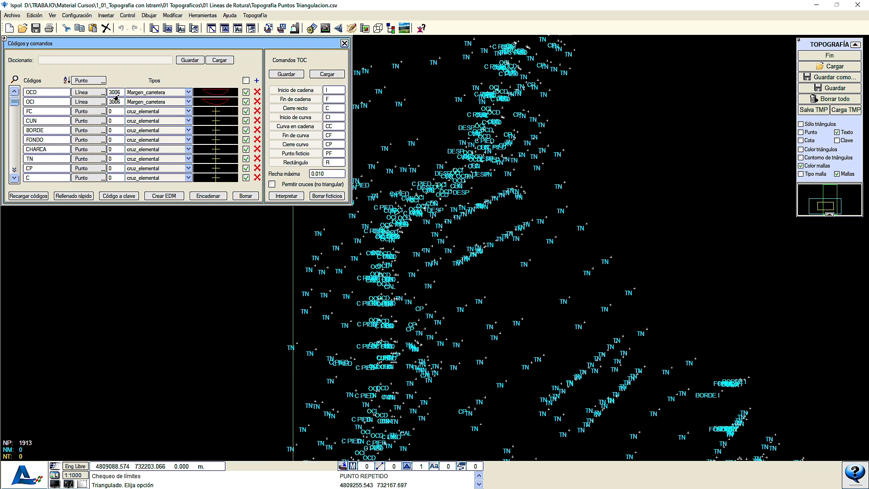
# Set the FC and CUN codes to Línea, with type sec_escomb for FC and Tunel_Sobreexcavacion for CUN
pyautogui.click(90, 111)
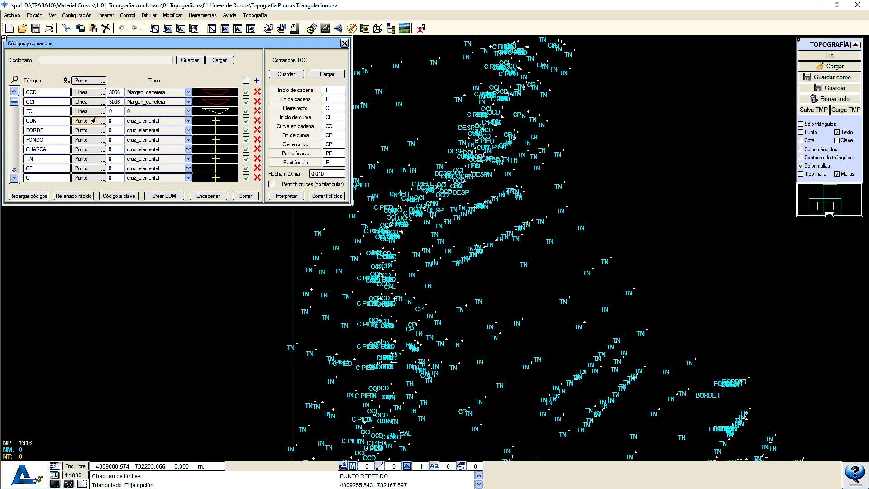
pyautogui.click(93, 121)
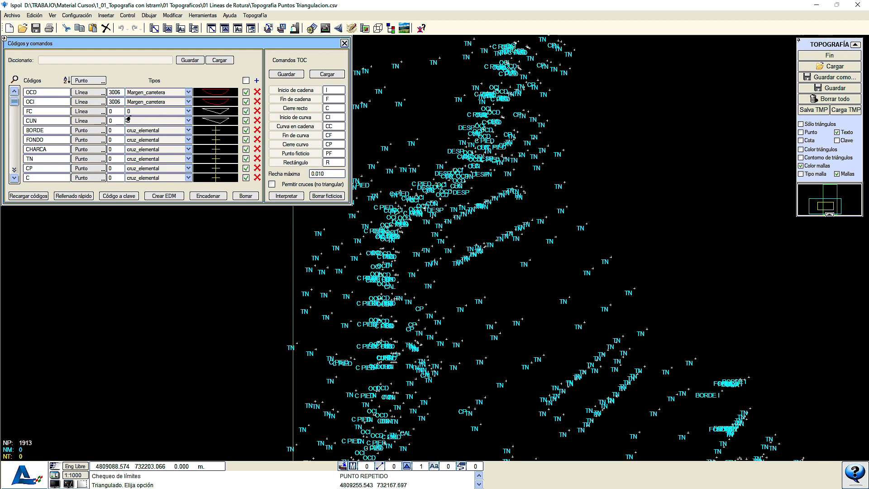
pyautogui.click(168, 111)
pyautogui.click(157, 142)
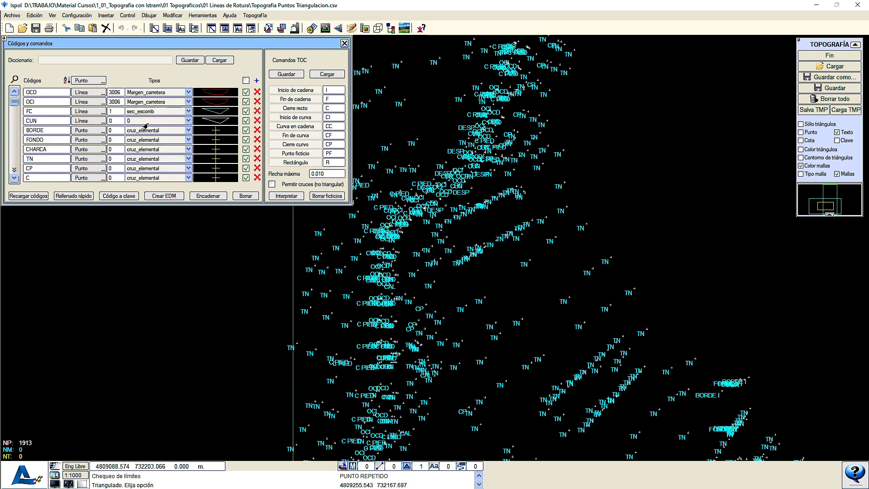
pyautogui.click(146, 120)
pyautogui.click(148, 257)
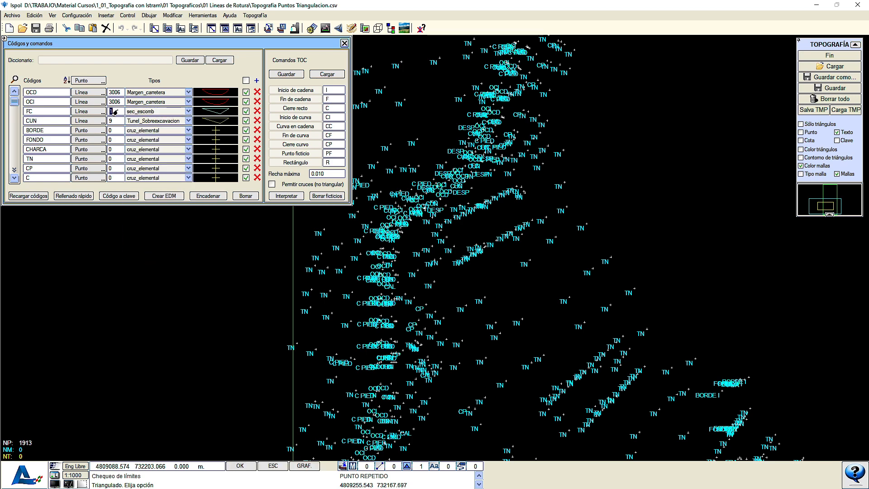
pyautogui.click(112, 120)
pyautogui.press('Escape')
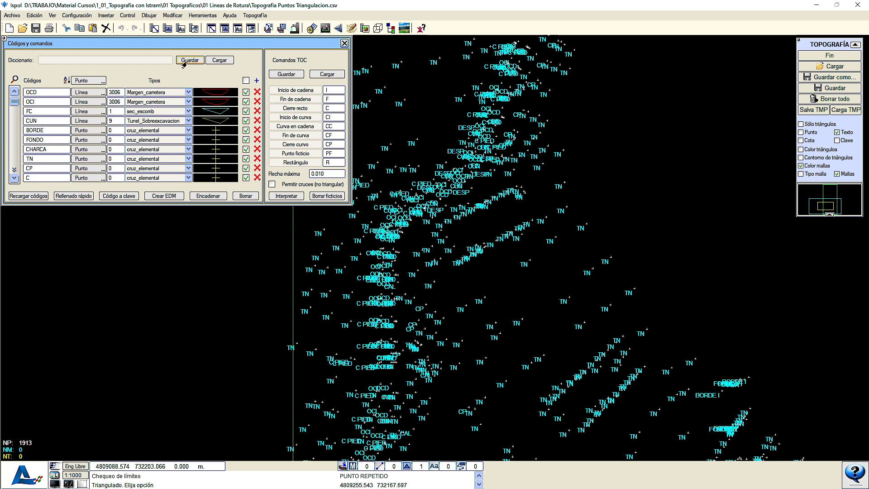
pyautogui.click(210, 61)
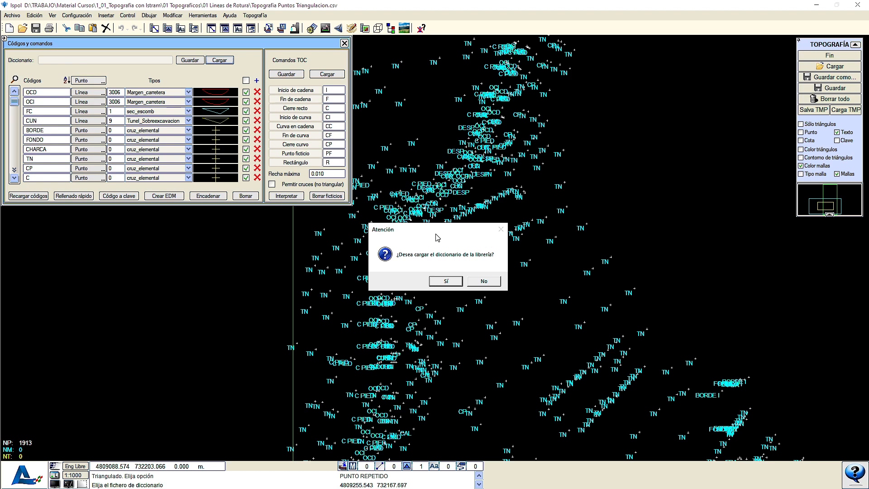
pyautogui.click(455, 263)
pyautogui.click(446, 281)
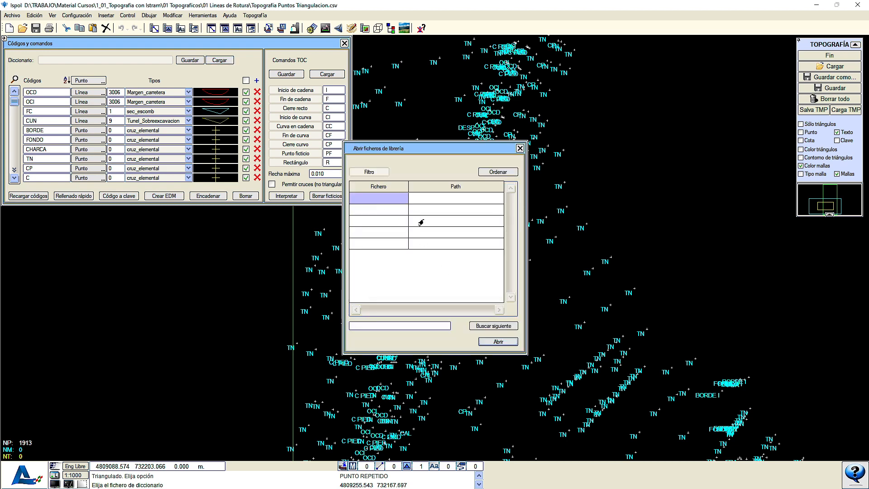
pyautogui.click(404, 207)
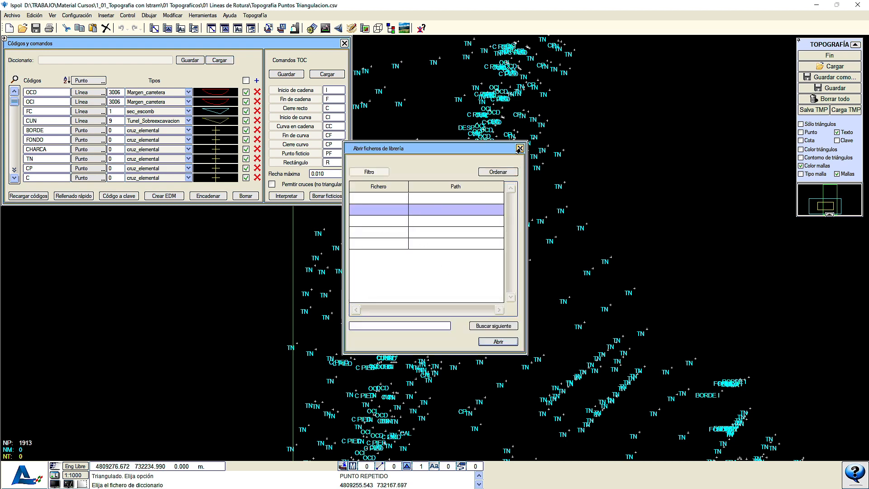
pyautogui.click(519, 148)
# Load the code dictionary Topografia Puntos Triangulacion.cod from the project folder instead of the library
pyautogui.click(220, 61)
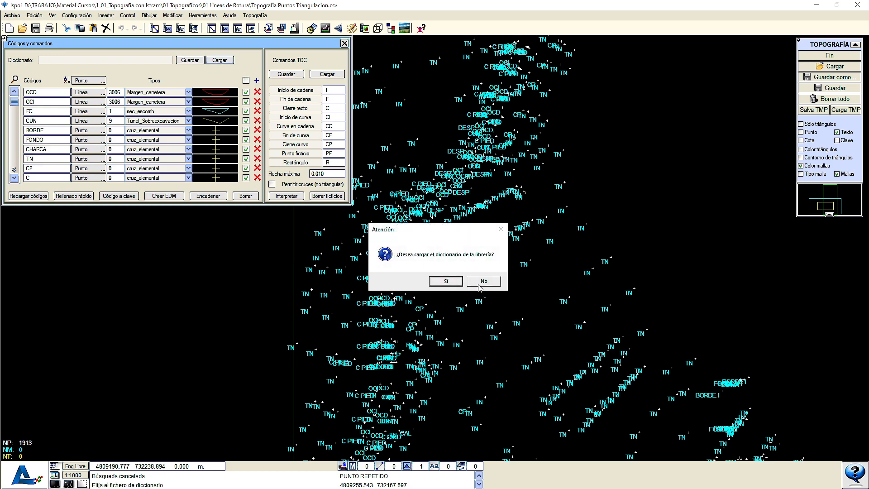
pyautogui.click(483, 281)
pyautogui.click(414, 229)
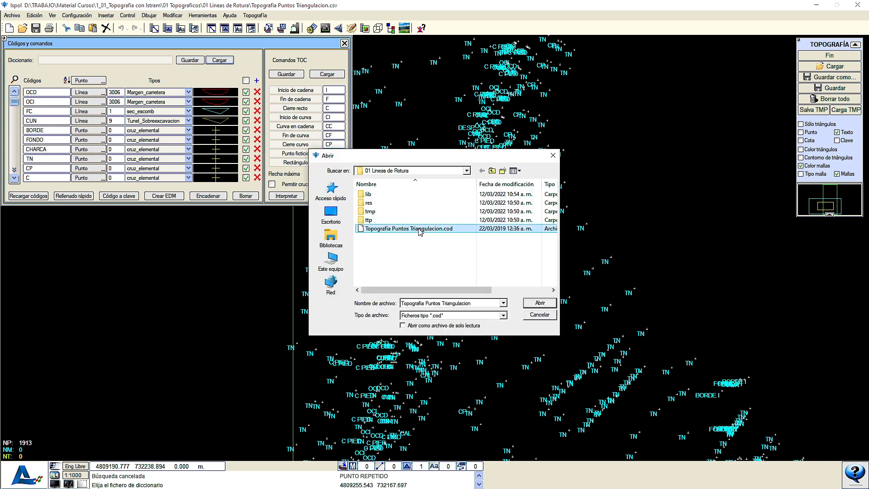
pyautogui.click(540, 303)
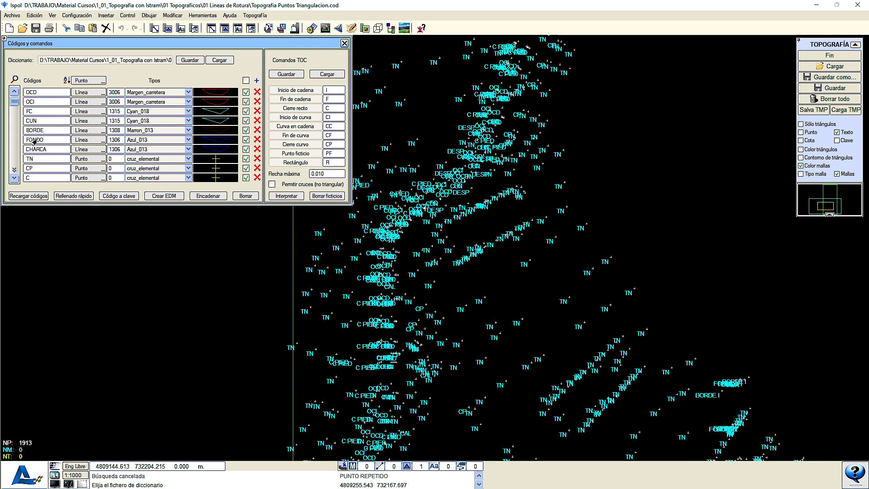
pyautogui.click(330, 91)
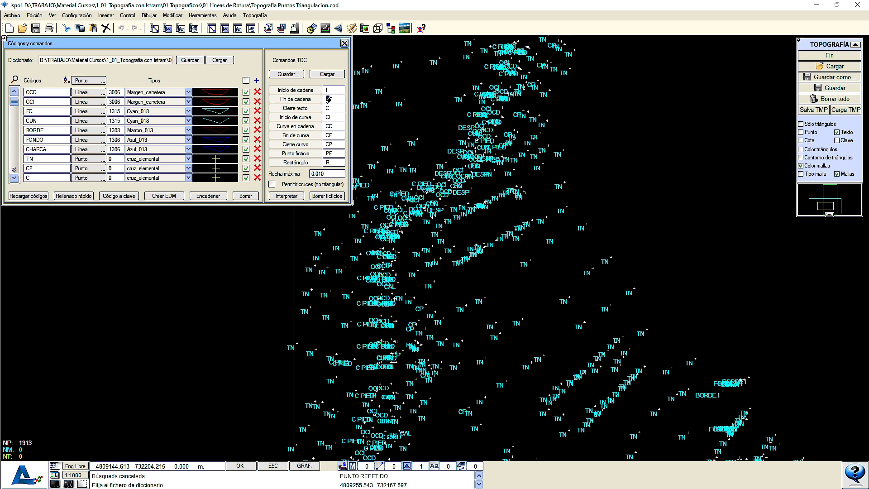
pyautogui.press('Return')
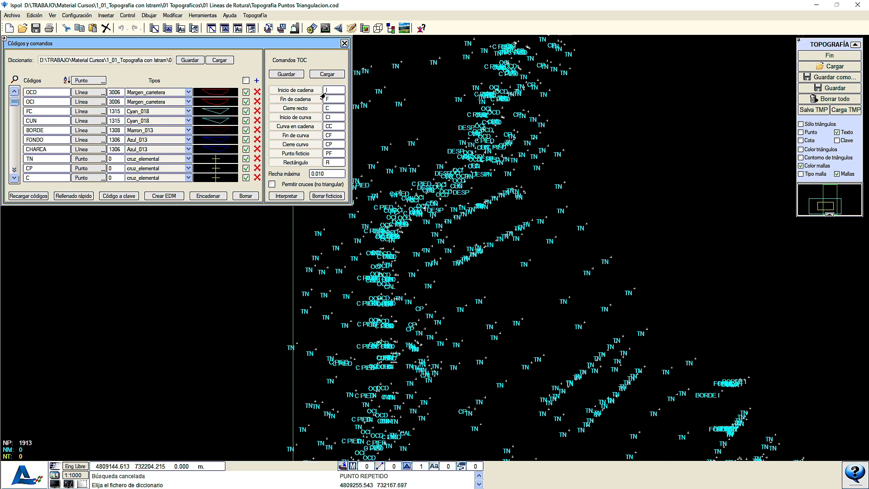
pyautogui.click(328, 92)
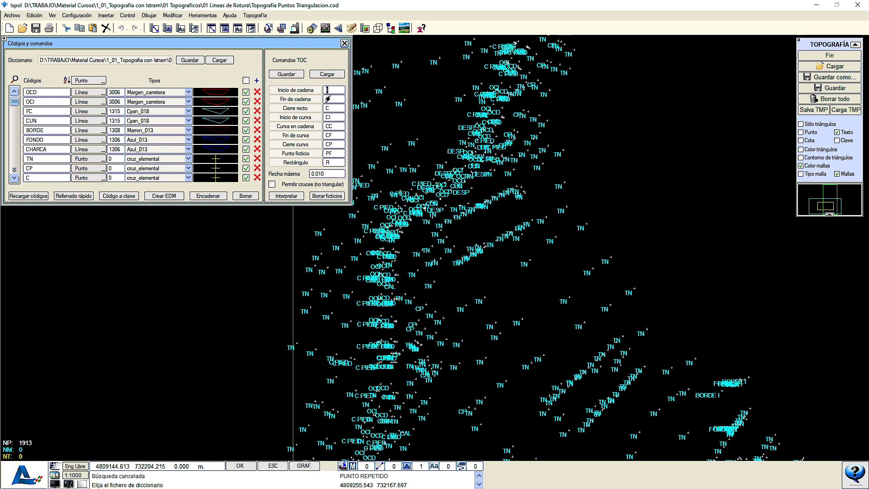
pyautogui.press('Return')
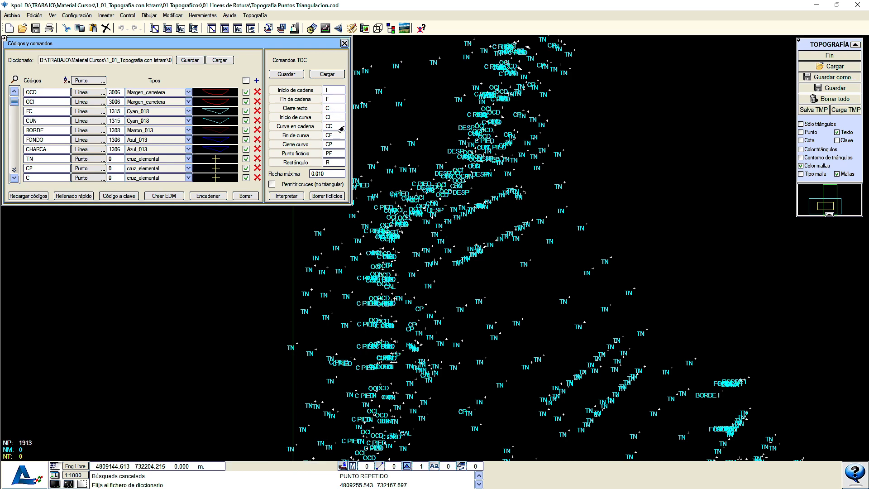
# Interpret the codes and commands to generate the lines, and hide the points' text labels
pyautogui.click(292, 198)
pyautogui.click(837, 132)
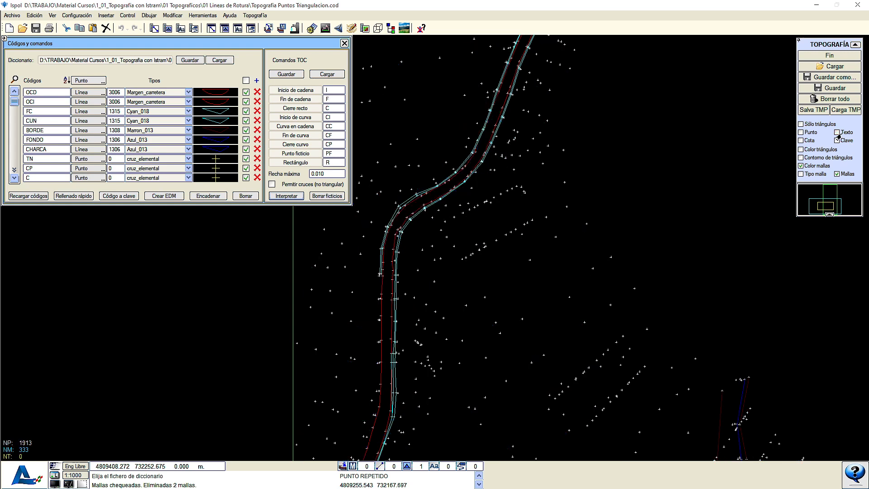
pyautogui.click(837, 141)
# Measure the distance between two points on the road's edge, and from the road across to the upper end of the stream lines
pyautogui.scroll(-3, 612, 124)
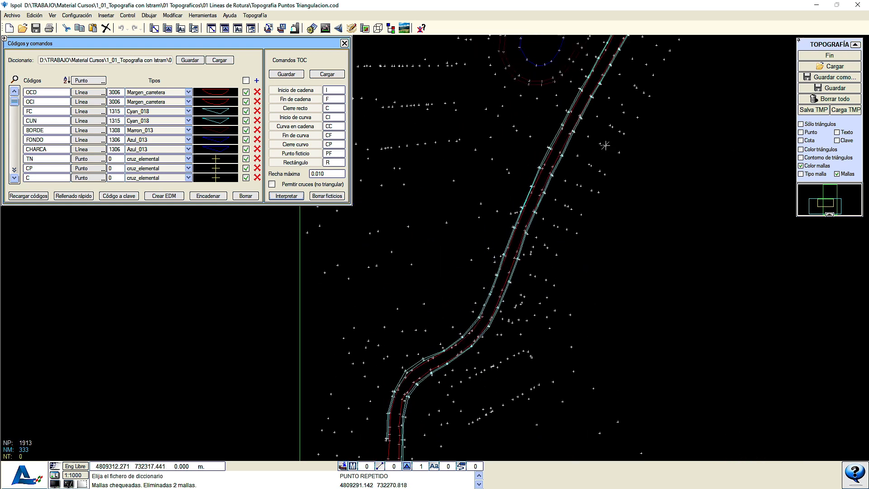
pyautogui.moveTo(611, 123); pyautogui.dragTo(607, 164, button='middle')
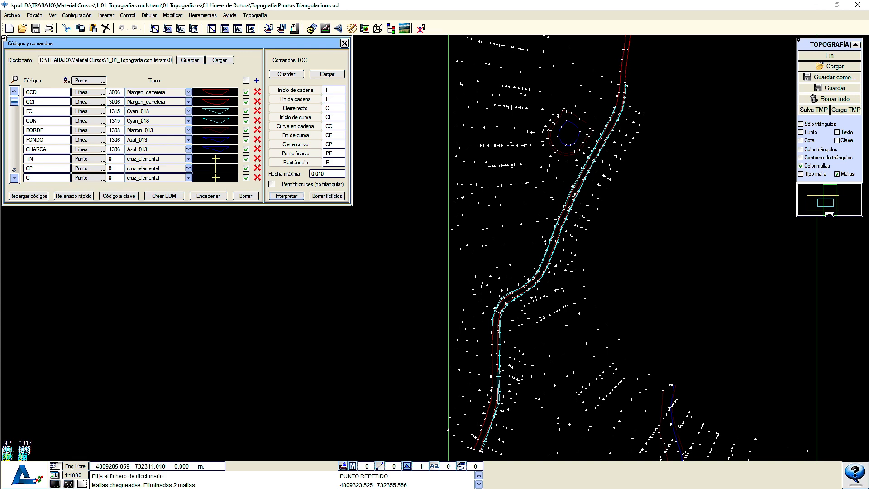
pyautogui.moveTo(554, 259); pyautogui.dragTo(552, 203, button='middle')
pyautogui.scroll(3, 501, 229)
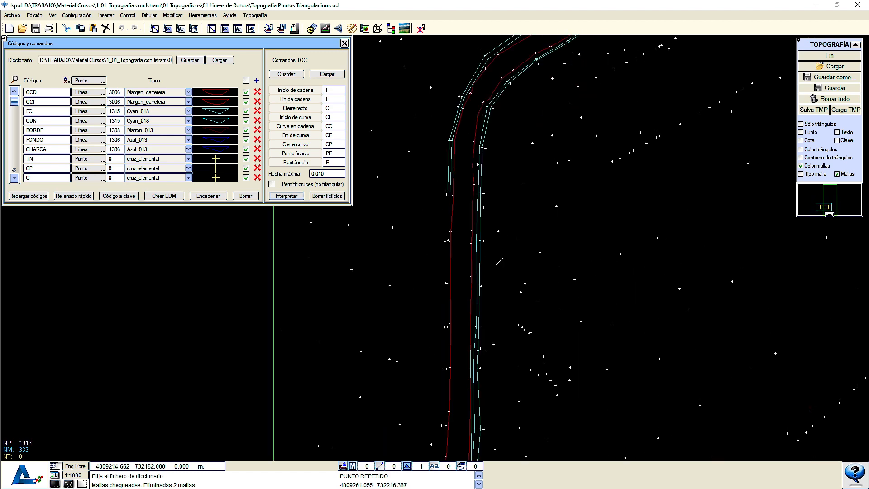
pyautogui.moveTo(505, 228); pyautogui.dragTo(496, 289, button='middle')
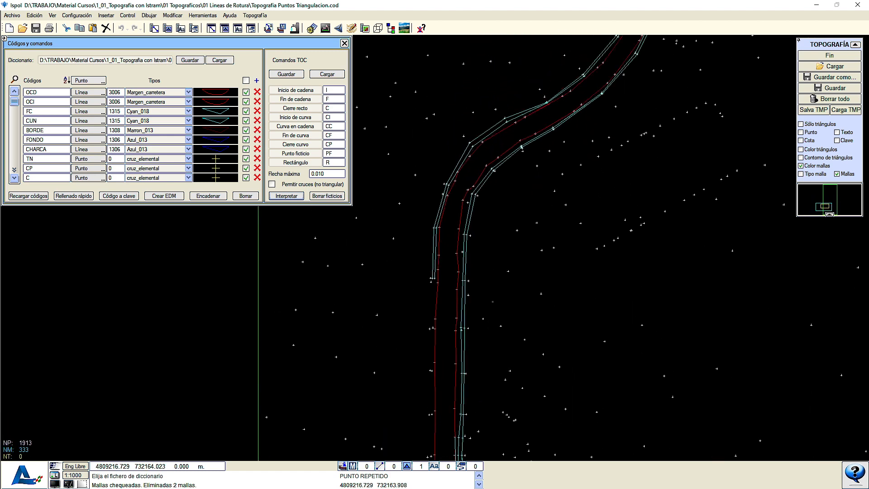
pyautogui.scroll(-2, 497, 288)
pyautogui.press('d')
pyautogui.click(532, 202)
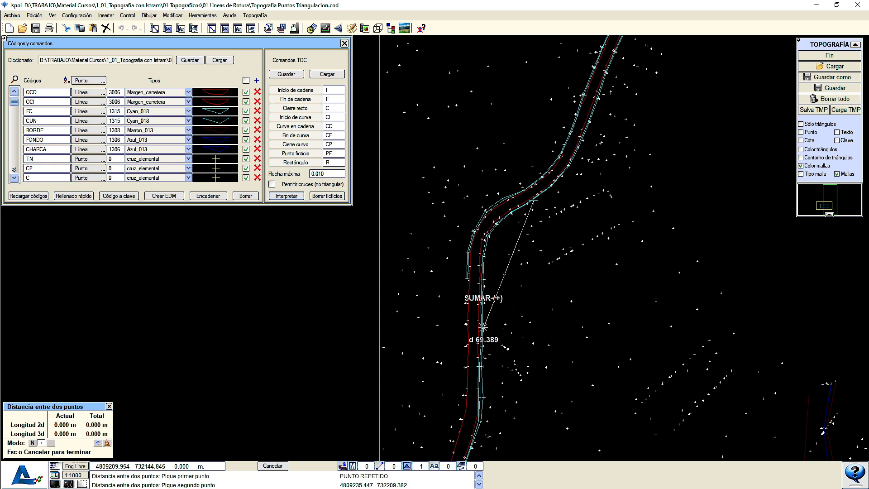
pyautogui.click(484, 326)
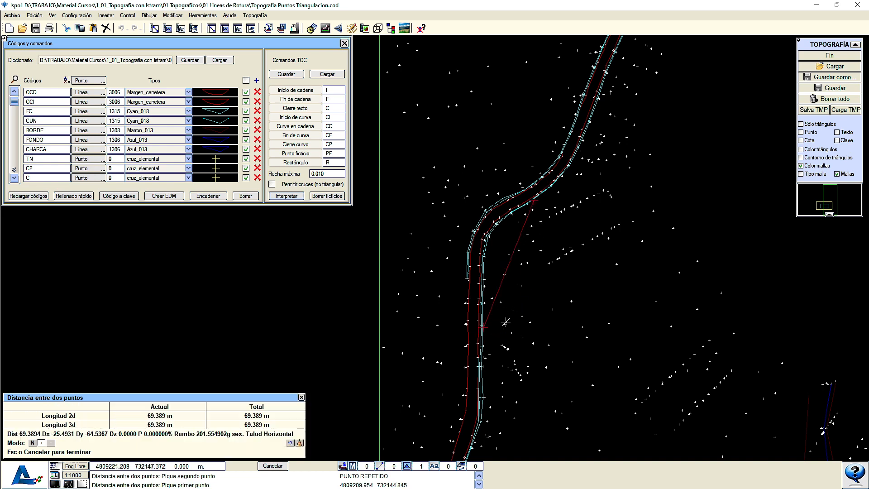
pyautogui.click(578, 155)
pyautogui.click(807, 391)
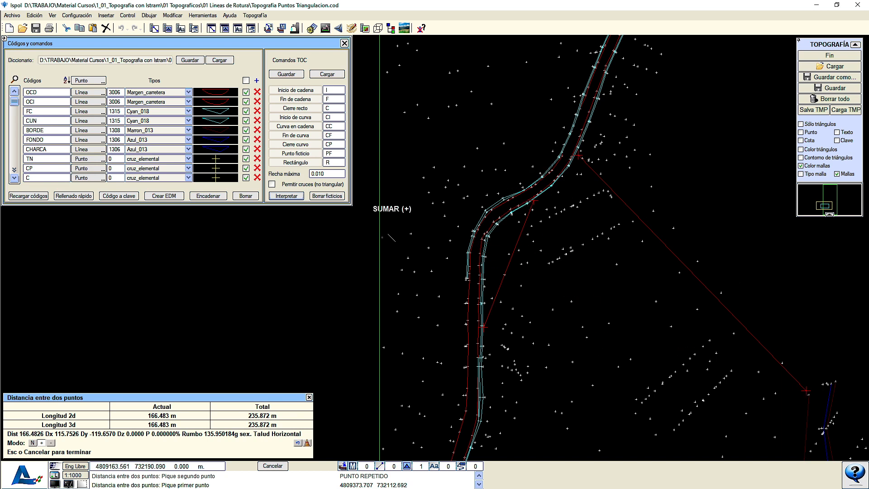
pyautogui.press('Escape')
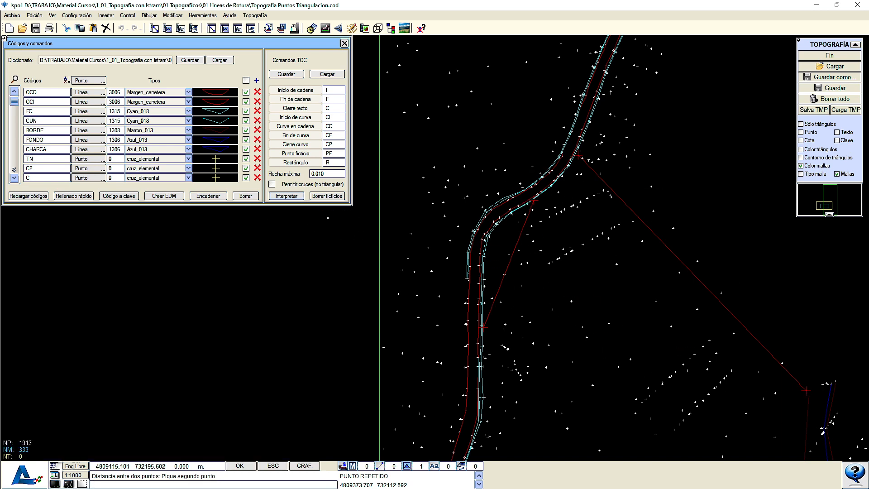
# Delete the pre-mesh lines by length, using a limit of 35
pyautogui.click(244, 196)
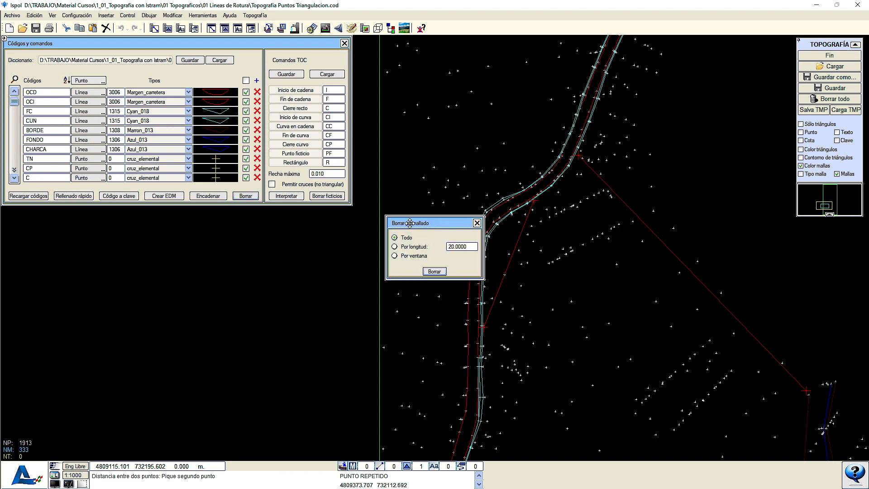
pyautogui.click(459, 247)
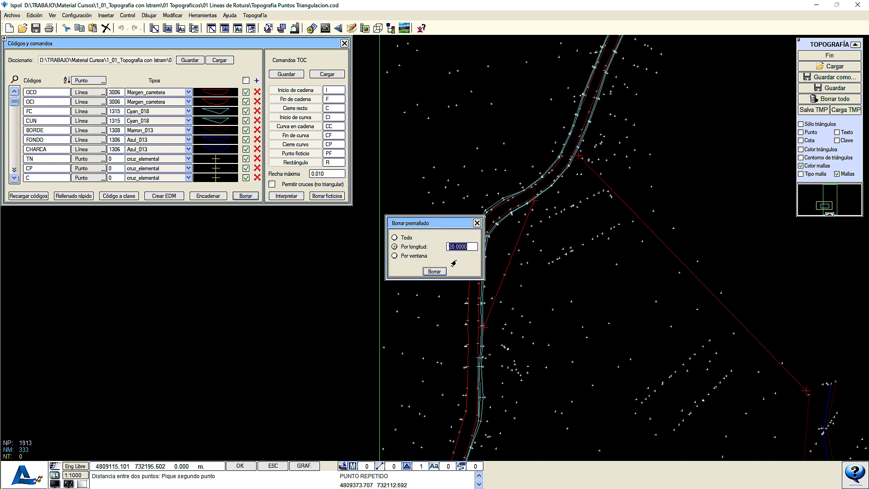
pyautogui.write('35')
pyautogui.press('Return')
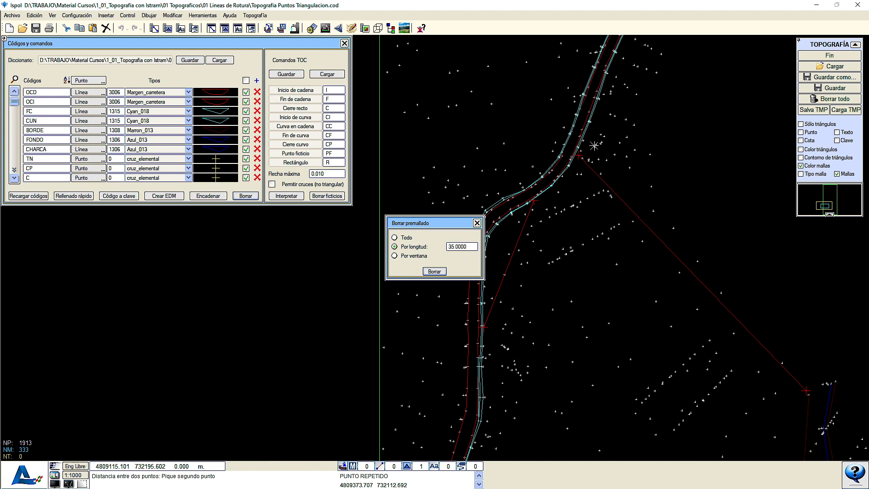
pyautogui.click(462, 249)
pyautogui.press('Return')
pyautogui.click(445, 272)
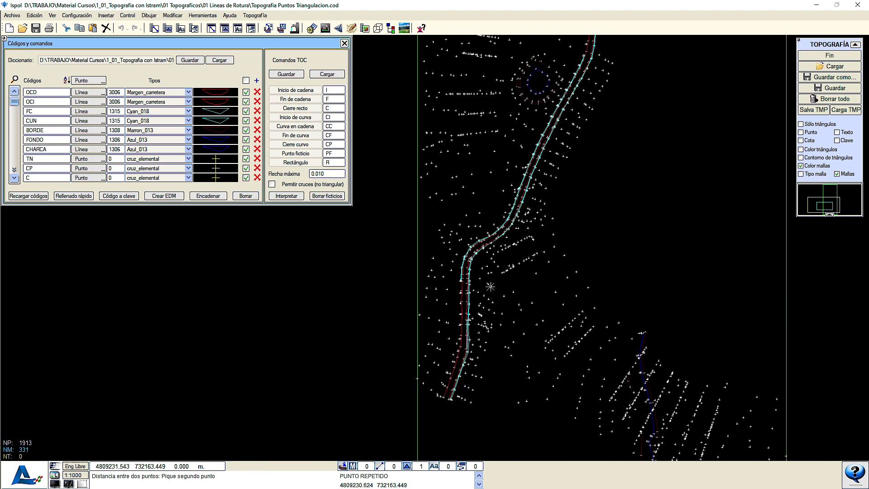
# Examine the remaining breaklines along the road, around the pond and down to the stream
pyautogui.moveTo(575, 101); pyautogui.dragTo(551, 203, button='middle')
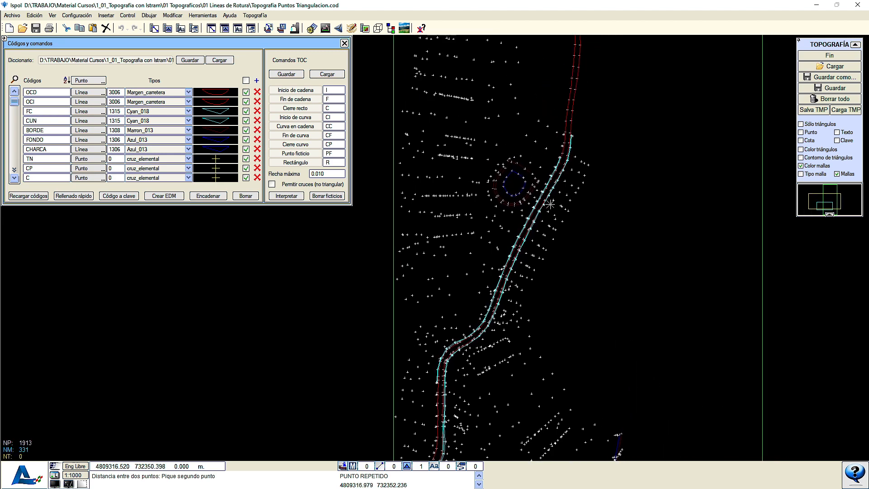
pyautogui.scroll(1, 564, 168)
pyautogui.scroll(2, 488, 315)
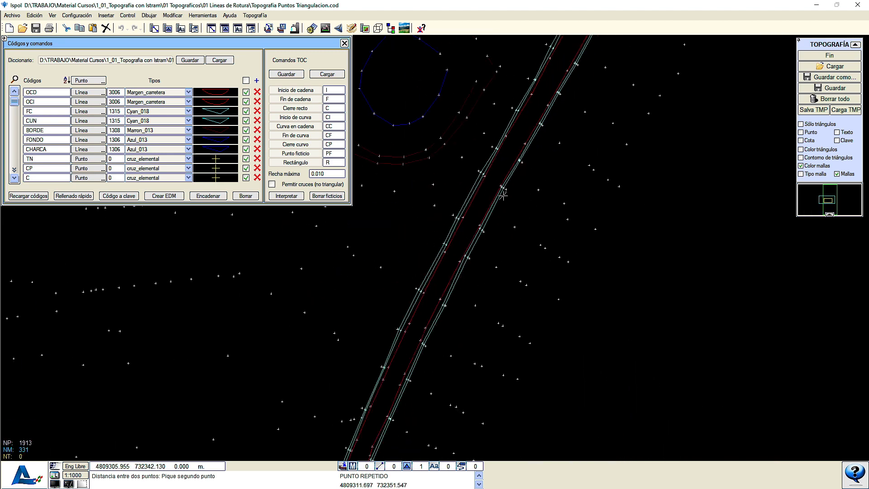
pyautogui.moveTo(466, 254); pyautogui.dragTo(340, 328, button='middle')
pyautogui.moveTo(332, 397)
pyautogui.mouseDown(button='middle')
pyautogui.moveTo(364, 303)
pyautogui.moveTo(379, 290)
pyautogui.mouseUp(button='middle')
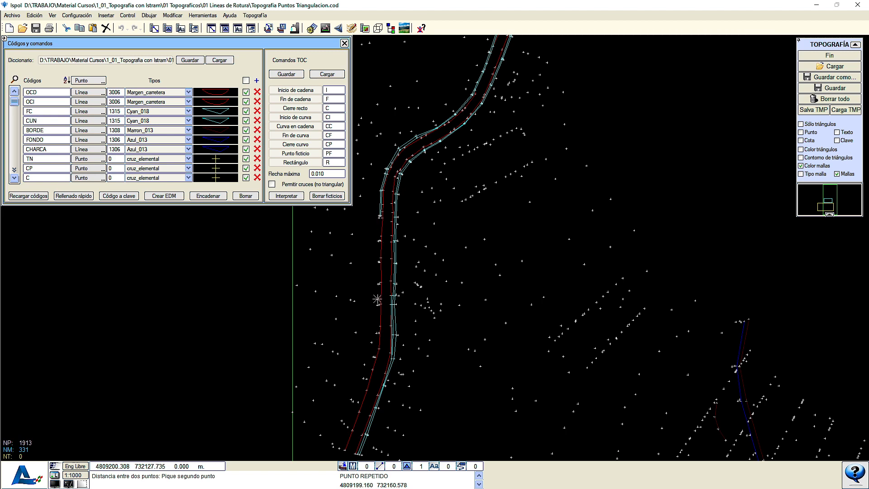
pyautogui.scroll(-1, 442, 193)
pyautogui.moveTo(441, 193); pyautogui.dragTo(406, 322, button='middle')
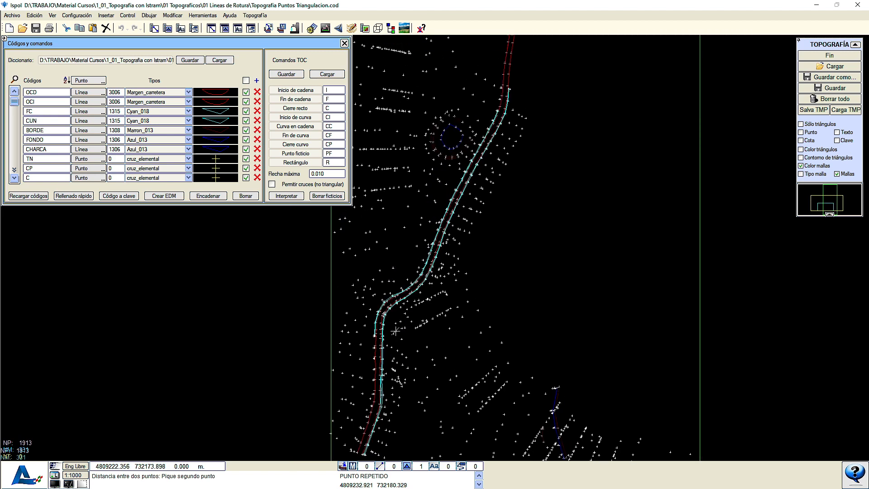
pyautogui.scroll(1, 395, 331)
pyautogui.scroll(1, 387, 299)
pyautogui.scroll(-2, 384, 287)
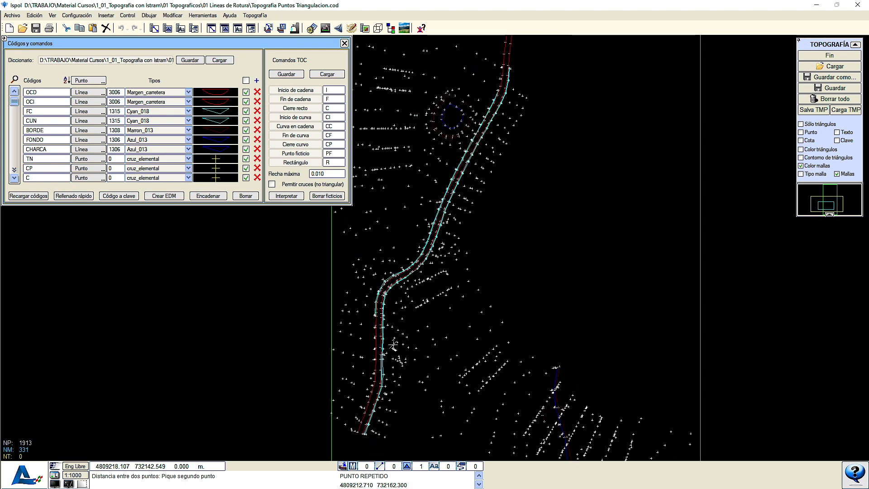
pyautogui.moveTo(393, 346); pyautogui.dragTo(393, 230, button='middle')
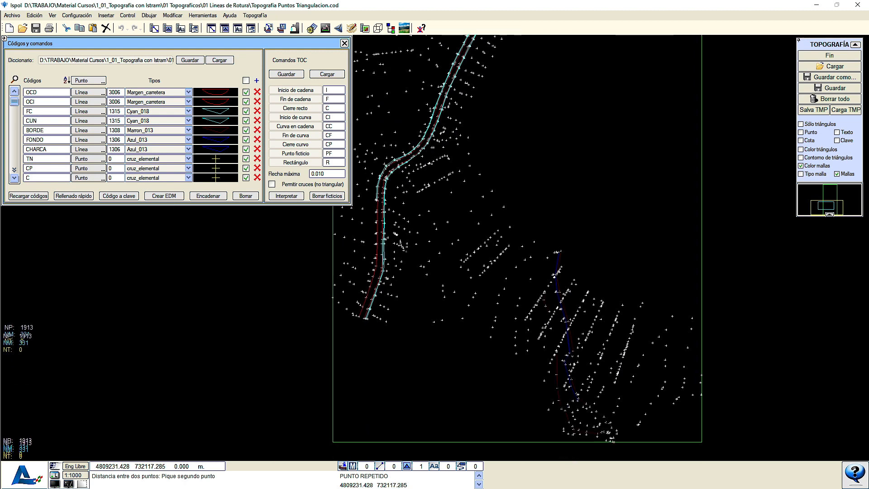
# Close the codes and commands dialog and triangulate the points with the options enabled and a maximum mesh length of 50
pyautogui.click(344, 43)
pyautogui.scroll(2, 399, 136)
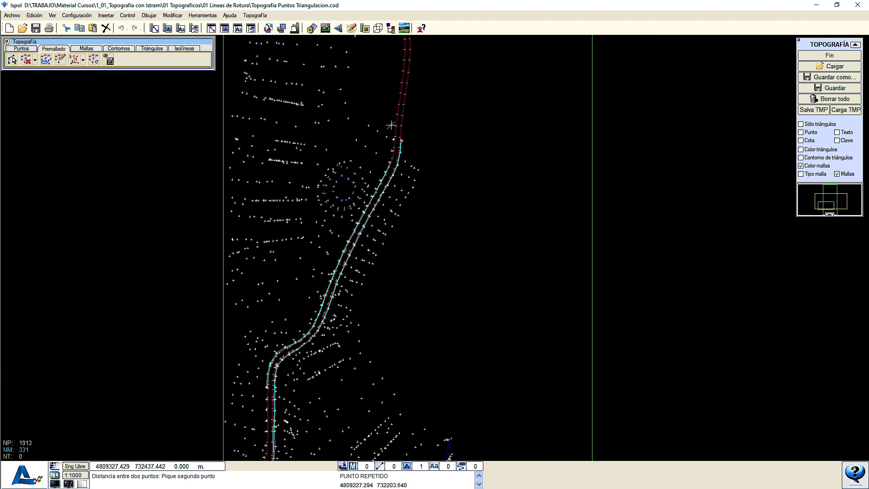
pyautogui.scroll(2, 334, 330)
pyautogui.click(151, 49)
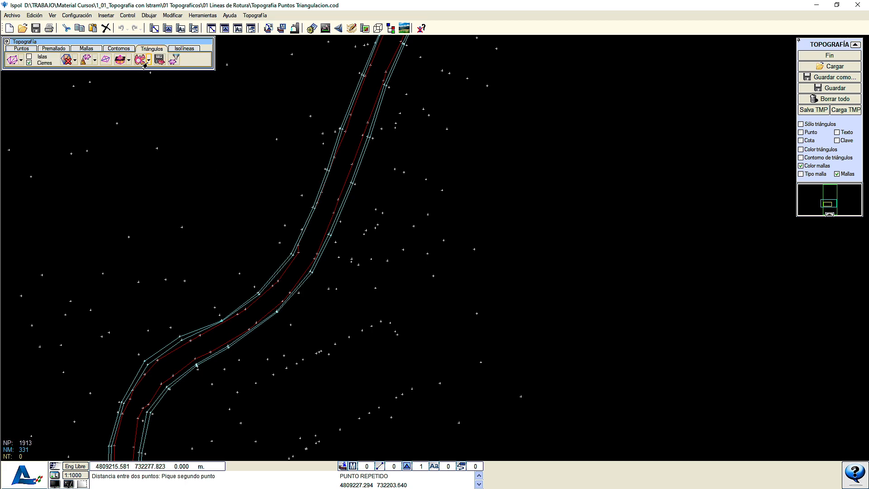
pyautogui.scroll(4, 261, 314)
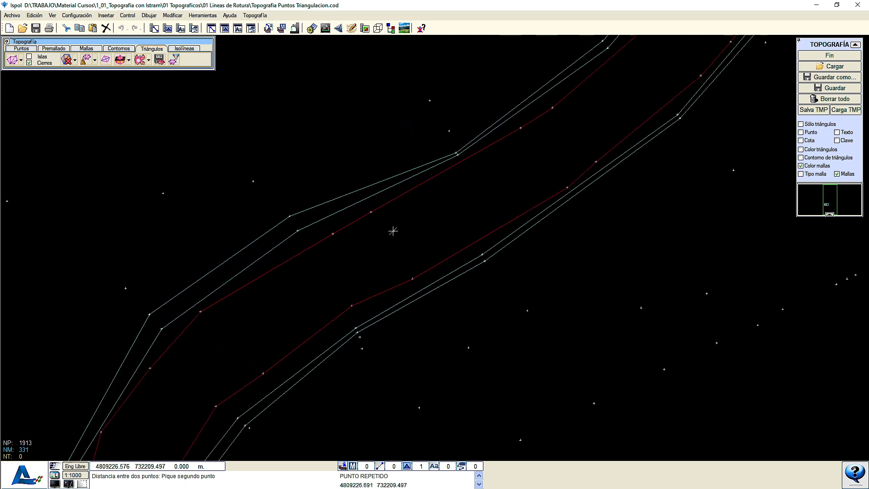
pyautogui.click(13, 59)
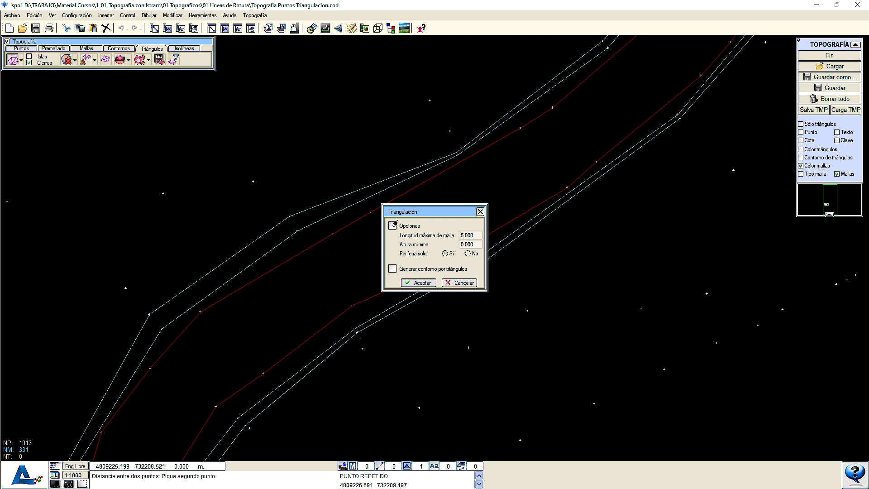
pyautogui.click(393, 225)
pyautogui.click(470, 236)
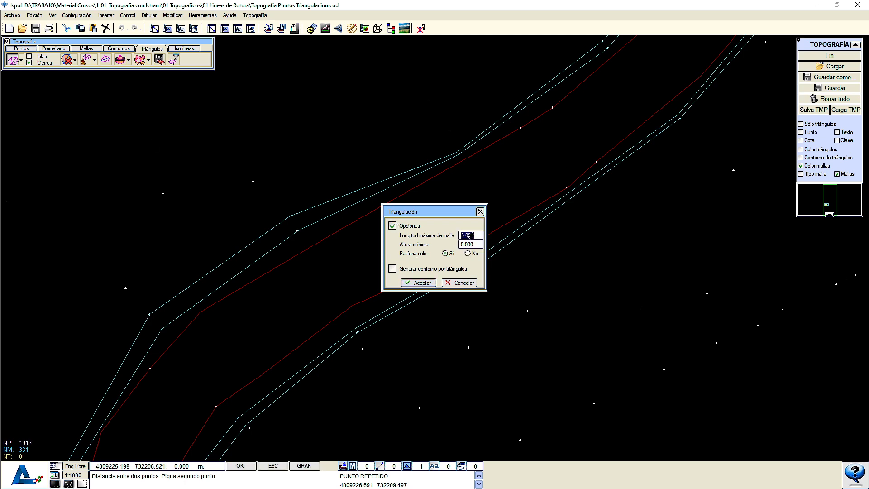
pyautogui.write('50')
pyautogui.press('Return')
pyautogui.click(422, 284)
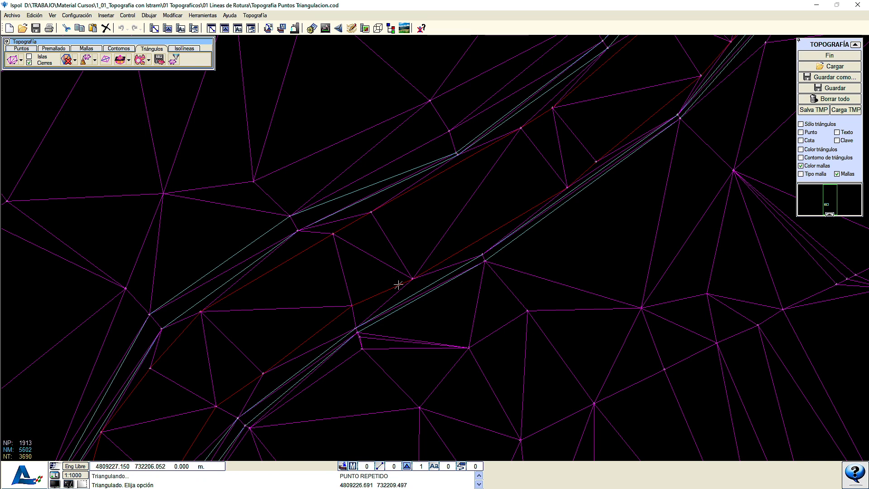
# Examine how the triangles follow the breaklines along the road, from its northern stretch down to its southern end
pyautogui.click(838, 176)
pyautogui.click(838, 176)
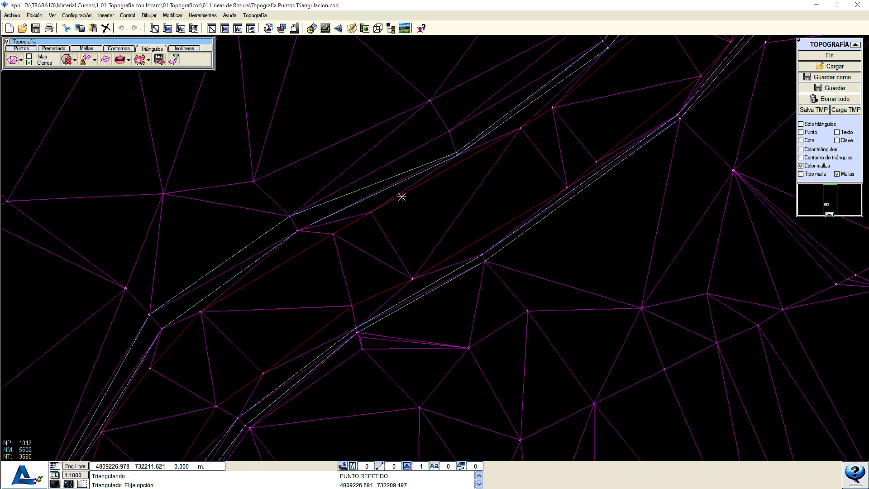
pyautogui.scroll(-2, 407, 191)
pyautogui.moveTo(362, 290); pyautogui.dragTo(334, 321, button='middle')
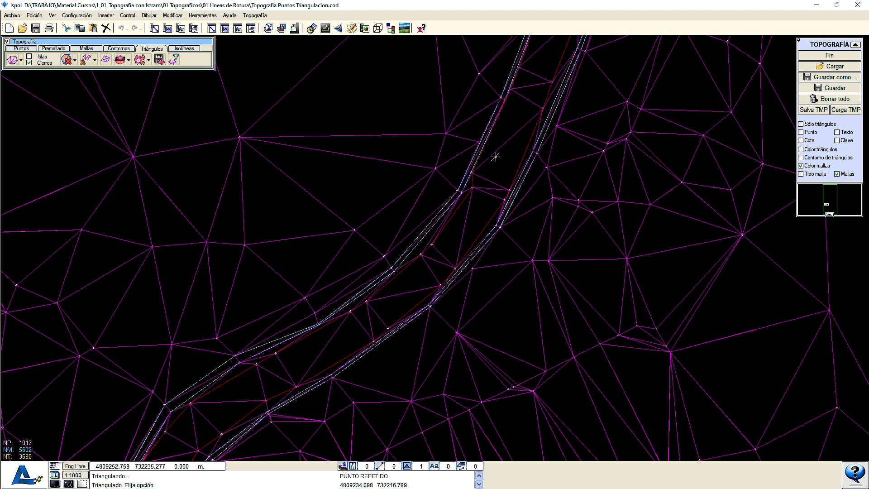
pyautogui.moveTo(501, 142); pyautogui.dragTo(423, 337, button='middle')
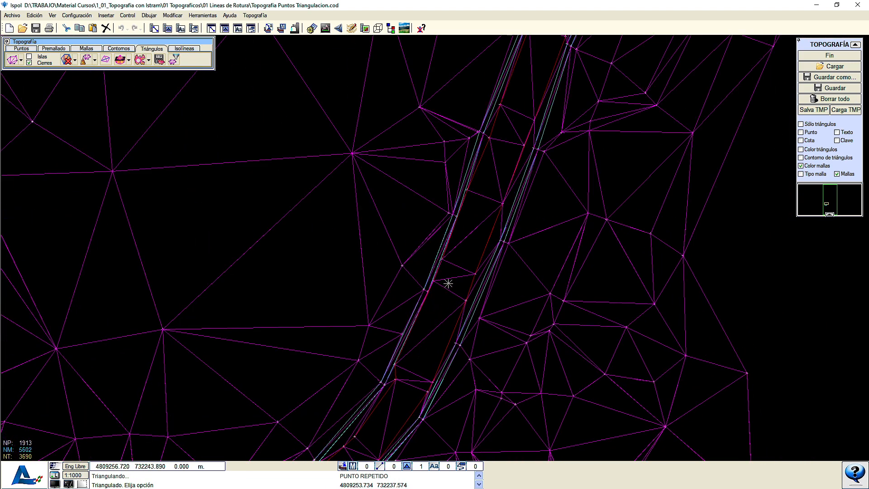
pyautogui.scroll(-1, 447, 283)
pyautogui.moveTo(463, 195); pyautogui.dragTo(384, 398, button='middle')
pyautogui.moveTo(472, 249); pyautogui.dragTo(401, 387, button='middle')
pyautogui.moveTo(501, 199); pyautogui.dragTo(388, 438, button='middle')
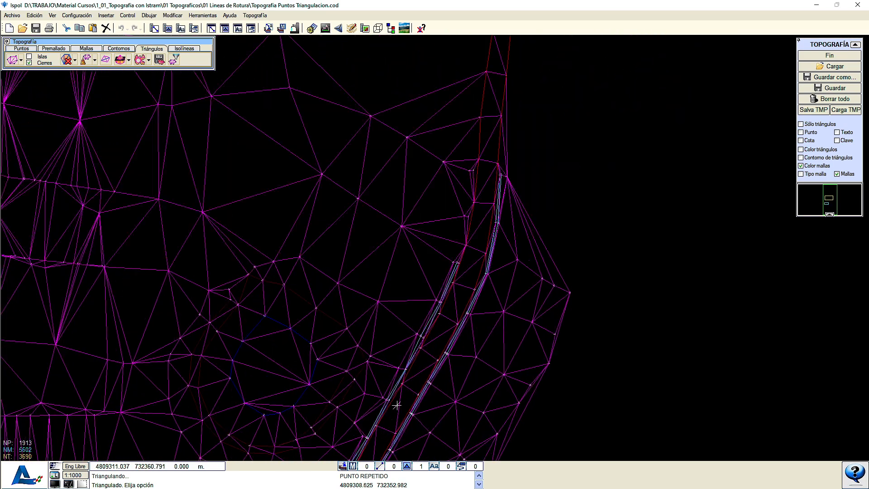
pyautogui.moveTo(423, 298); pyautogui.dragTo(415, 337, button='middle')
pyautogui.scroll(-1, 418, 332)
pyautogui.moveTo(390, 381); pyautogui.dragTo(438, 172, button='middle')
pyautogui.moveTo(358, 360); pyautogui.dragTo(396, 166, button='middle')
pyautogui.moveTo(296, 383); pyautogui.dragTo(309, 267, button='middle')
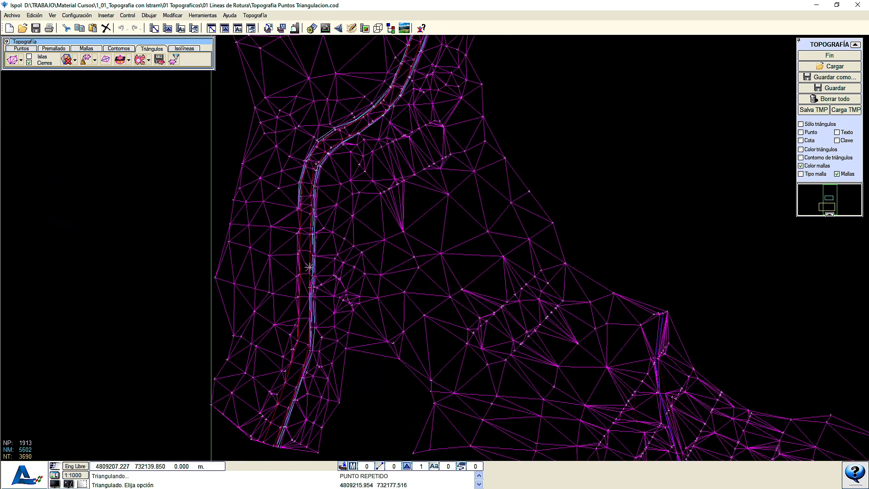
pyautogui.moveTo(295, 360); pyautogui.dragTo(313, 268, button='middle')
pyautogui.scroll(1, 319, 202)
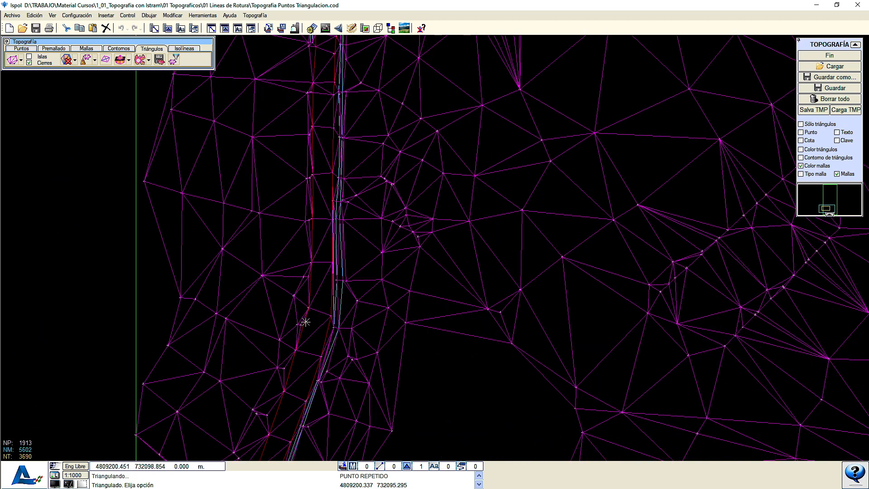
pyautogui.moveTo(307, 318); pyautogui.dragTo(308, 257, button='middle')
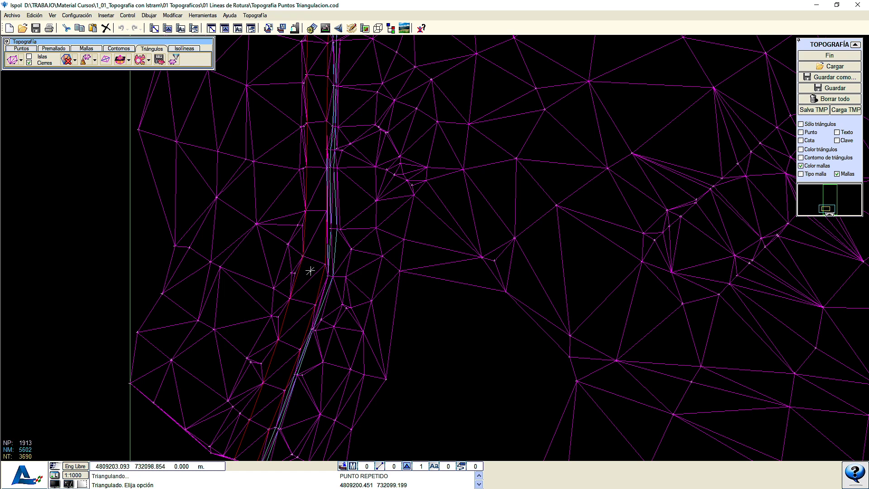
# Show the points' text labels and check the codes of the triangle vertices along the road edges and ditch
pyautogui.click(837, 133)
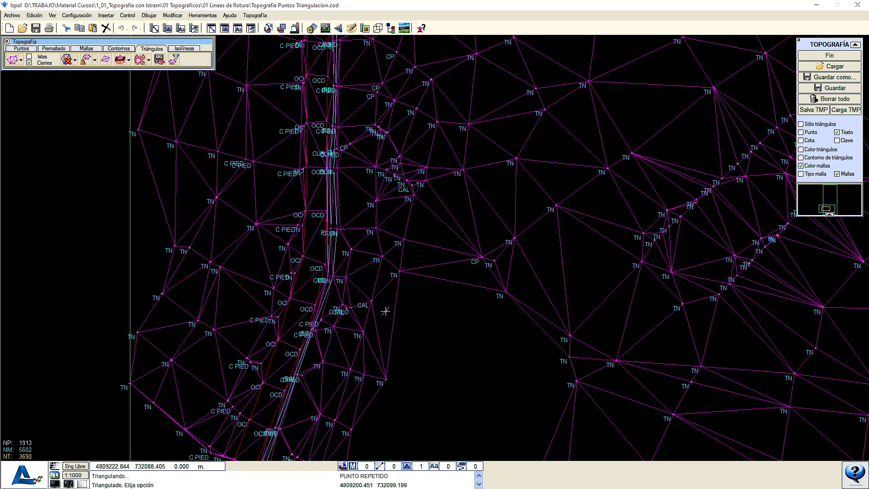
pyautogui.scroll(2, 294, 235)
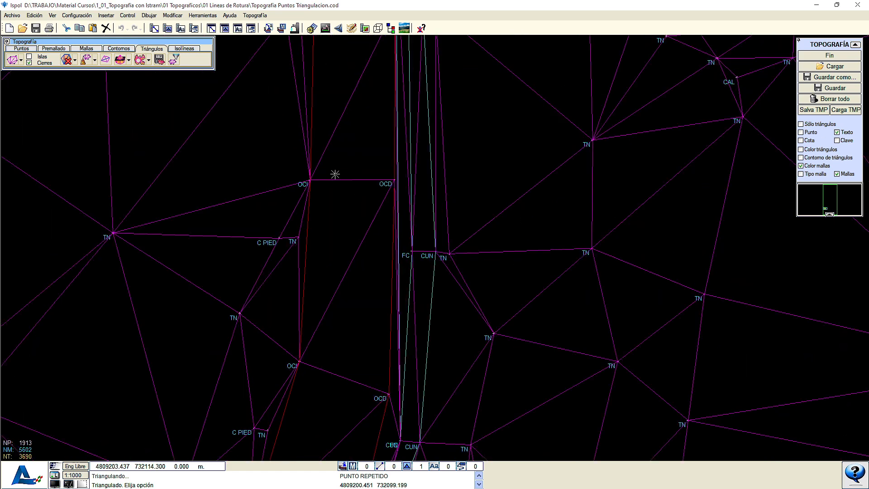
pyautogui.moveTo(340, 182); pyautogui.dragTo(324, 288, button='middle')
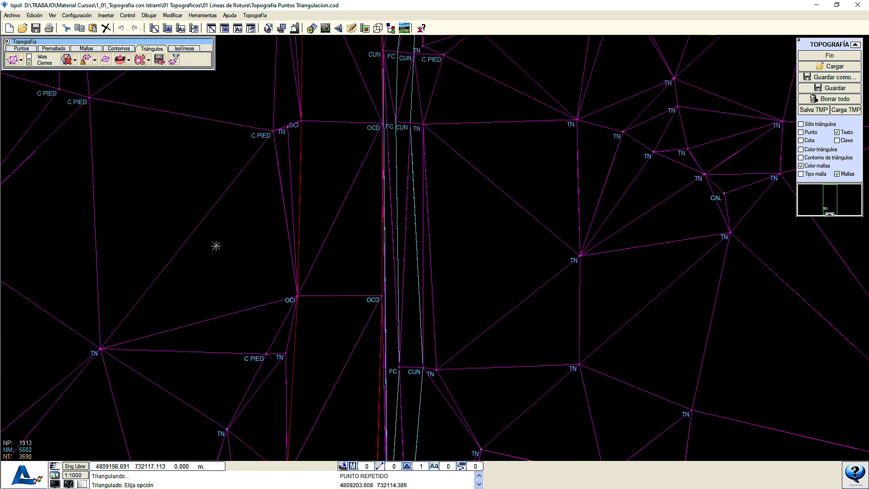
pyautogui.scroll(-3, 252, 226)
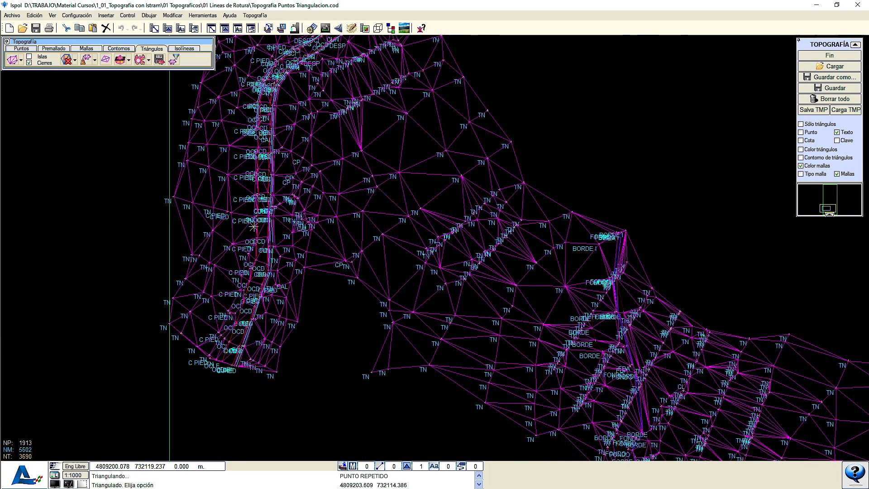
# Hide the points' text labels so only the triangle mesh and breaklines along the road are displayed
pyautogui.scroll(1, 253, 233)
pyautogui.scroll(1, 249, 240)
pyautogui.scroll(-5, 255, 234)
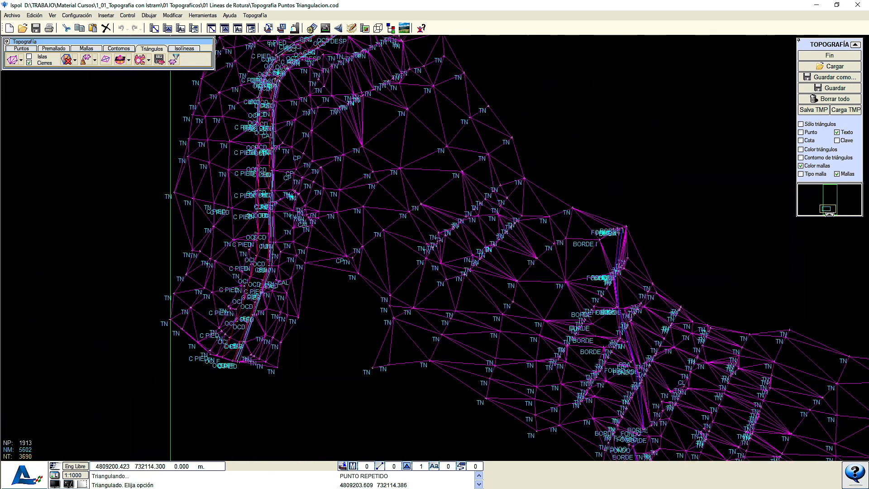
pyautogui.moveTo(300, 129); pyautogui.dragTo(300, 281, button='middle')
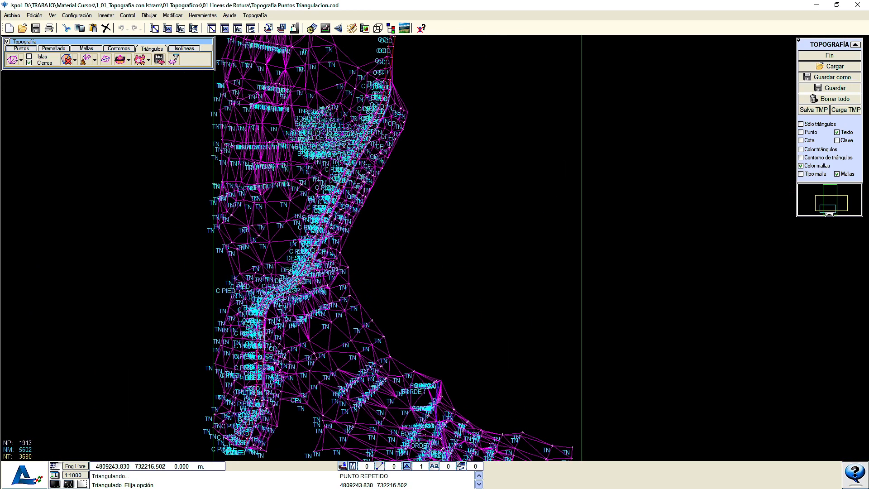
pyautogui.moveTo(346, 142); pyautogui.dragTo(338, 192, button='middle')
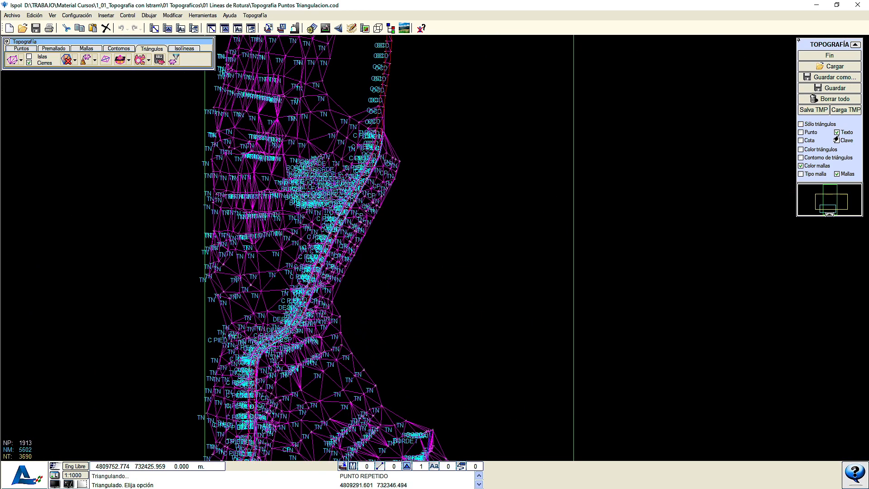
pyautogui.click(836, 139)
pyautogui.moveTo(347, 221); pyautogui.dragTo(333, 258, button='middle')
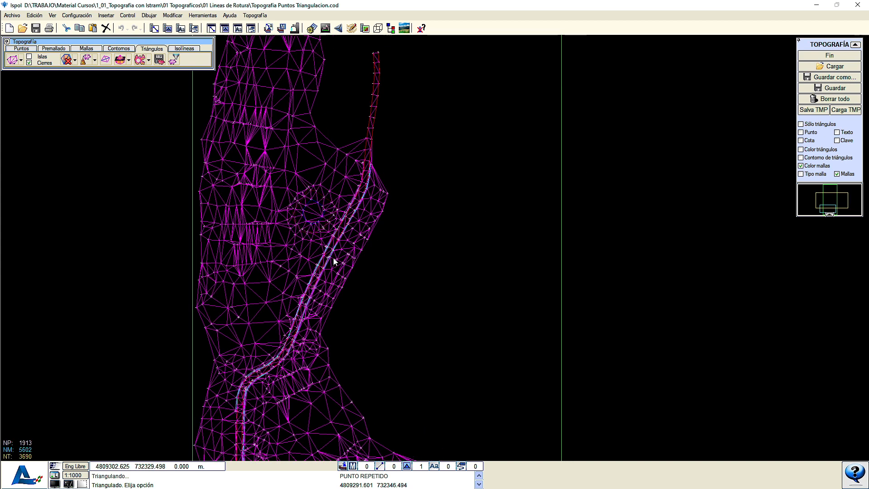
# Delete by band the long outer triangle edges fanning out east of the road near its northern bend
pyautogui.scroll(3, 349, 205)
pyautogui.scroll(3, 351, 207)
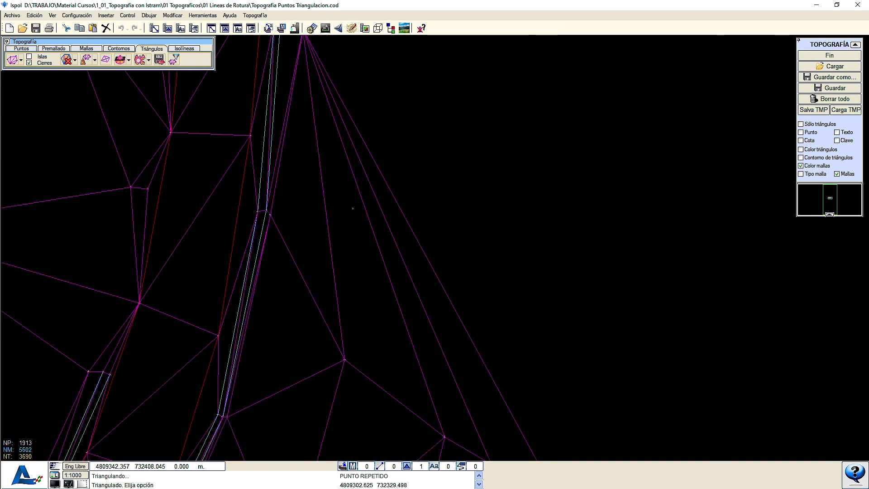
pyautogui.scroll(-3, 333, 202)
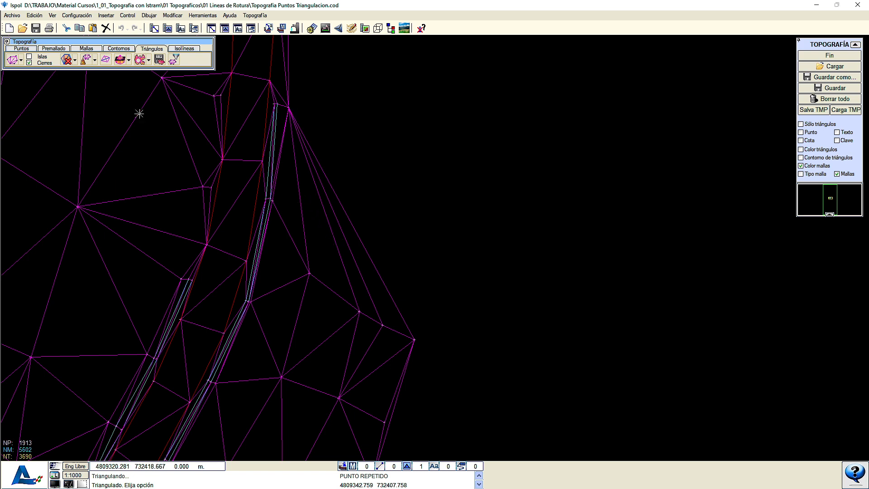
pyautogui.click(86, 49)
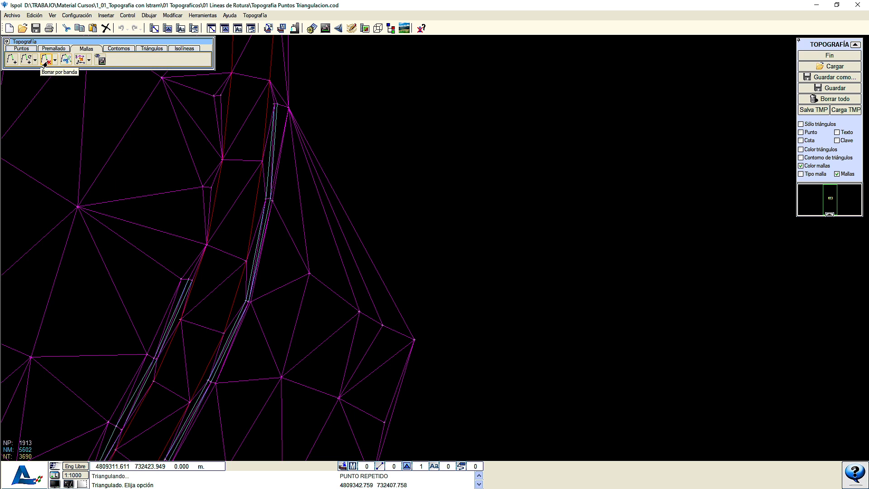
pyautogui.click(151, 48)
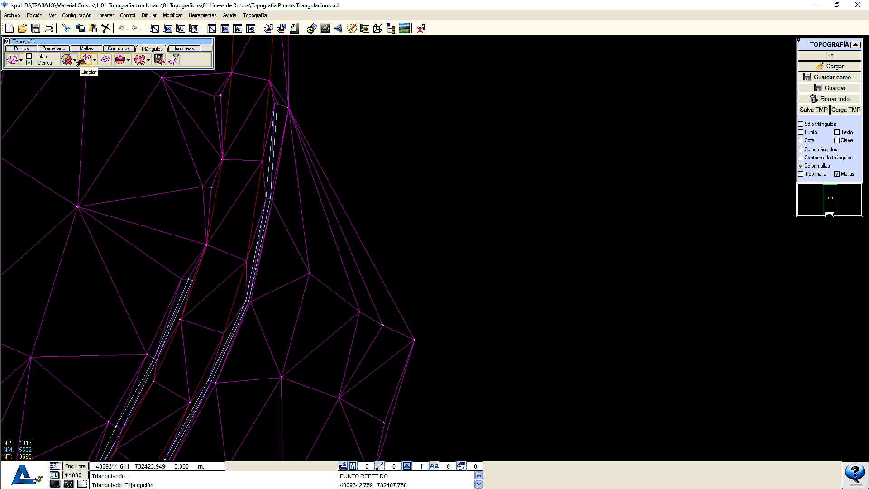
pyautogui.click(72, 63)
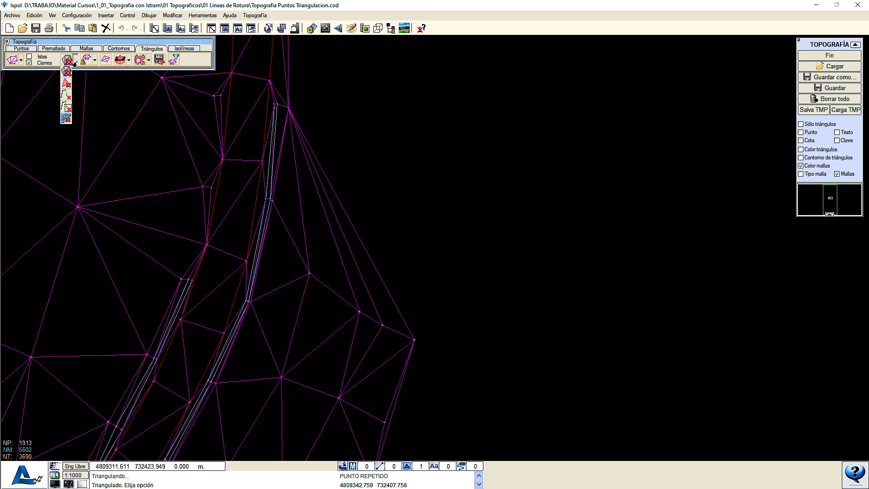
pyautogui.click(74, 64)
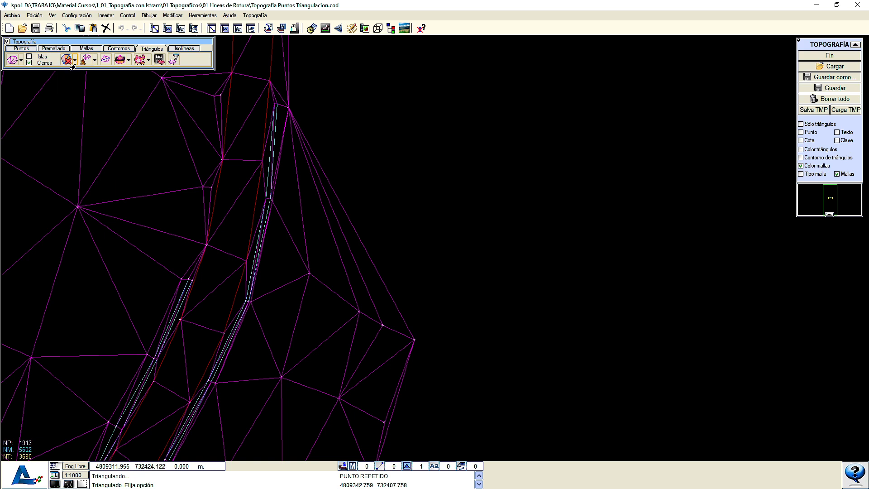
pyautogui.click(73, 64)
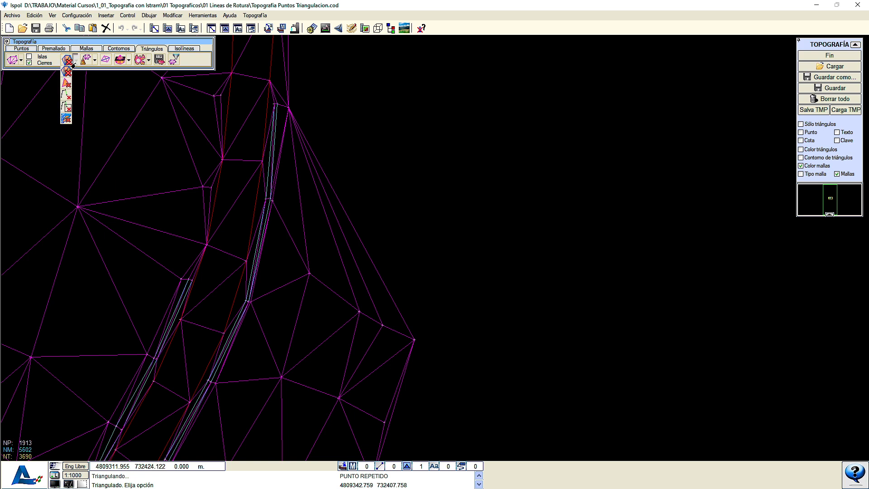
pyautogui.click(67, 95)
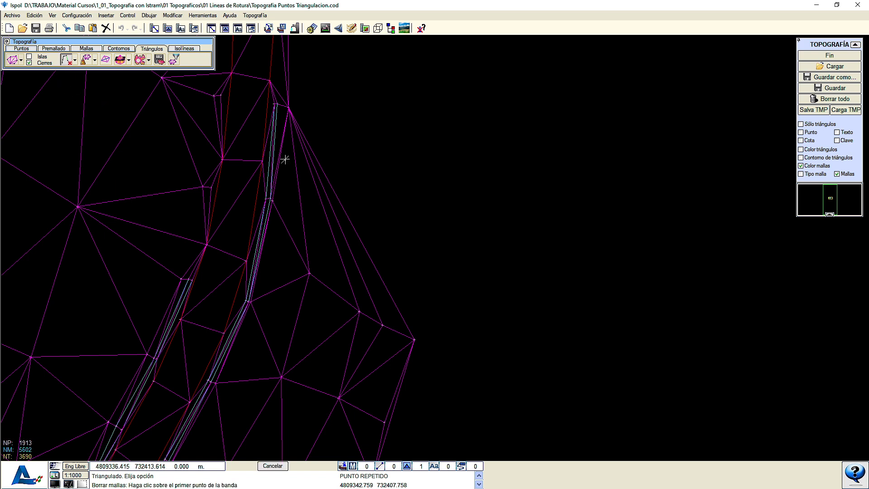
pyautogui.click(291, 205)
pyautogui.click(418, 172)
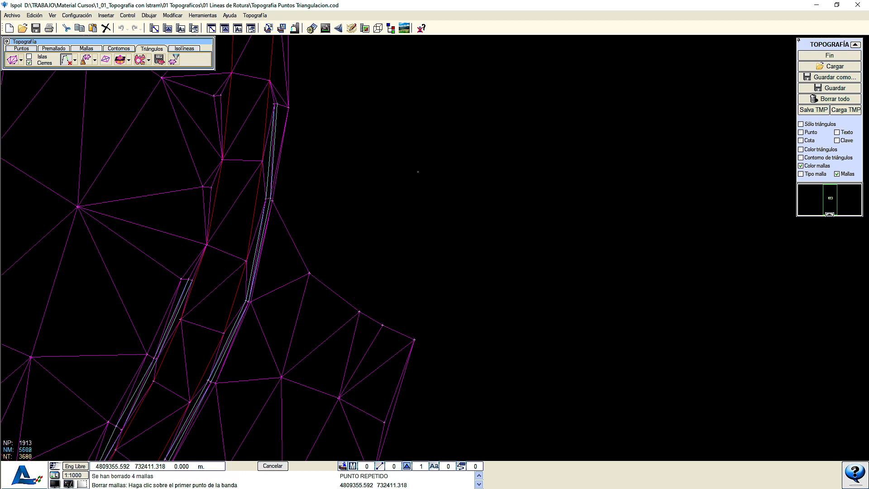
# Delete by band the outer edges linking the terrain to the road's northern stretch, plus the sliver edge on the road's east side
pyautogui.scroll(-1, 417, 172)
pyautogui.moveTo(390, 141); pyautogui.dragTo(409, 294, button='middle')
pyautogui.click(327, 269)
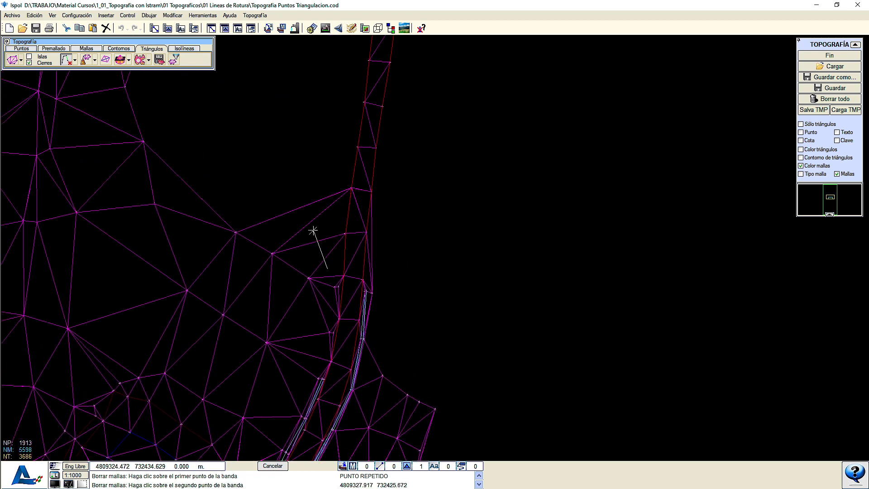
pyautogui.click(286, 167)
pyautogui.moveTo(290, 183); pyautogui.dragTo(328, 248, button='middle')
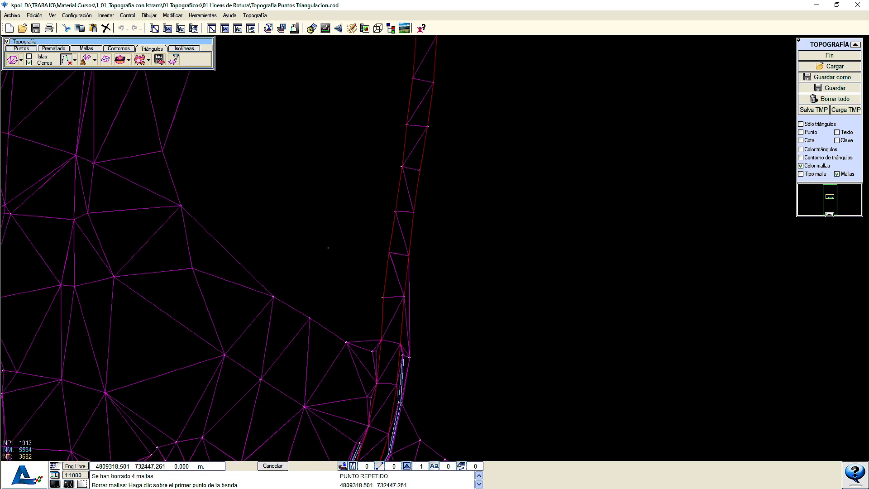
pyautogui.scroll(1, 416, 320)
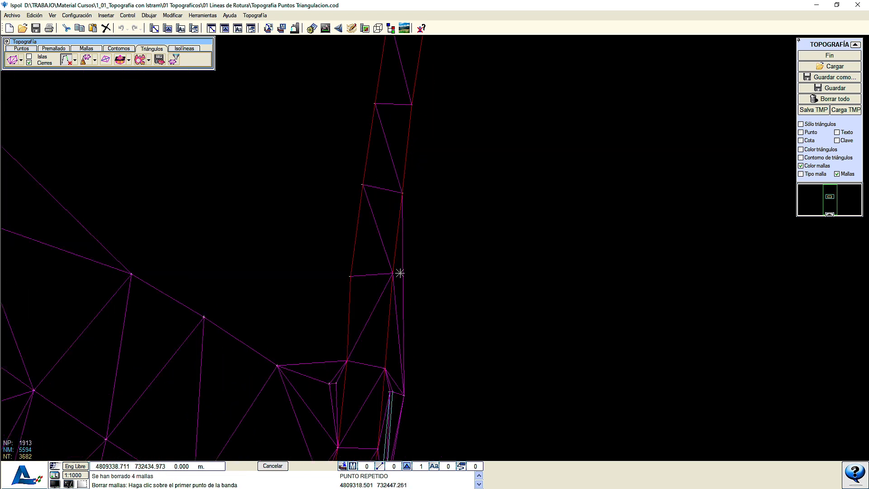
pyautogui.click(400, 273)
pyautogui.click(444, 264)
# Delete by band the outer triangle edge closing the gap along the terrain's northern boundary
pyautogui.scroll(-3, 336, 161)
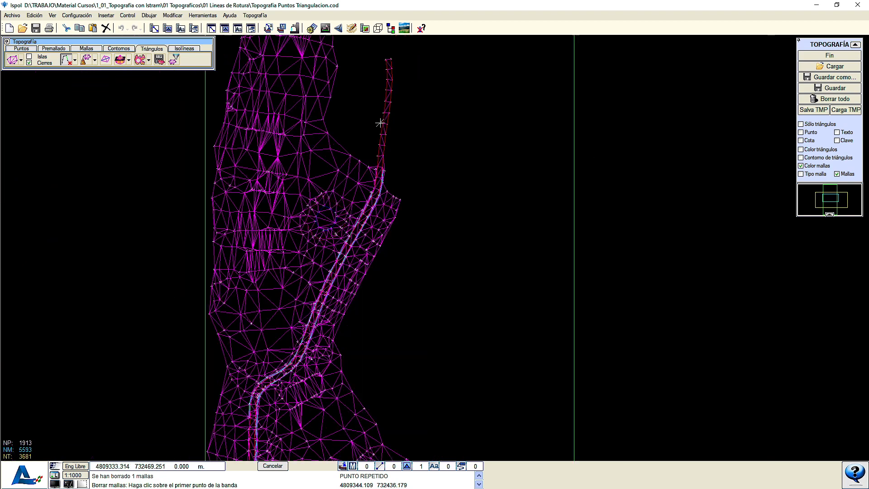
pyautogui.scroll(-3, 387, 276)
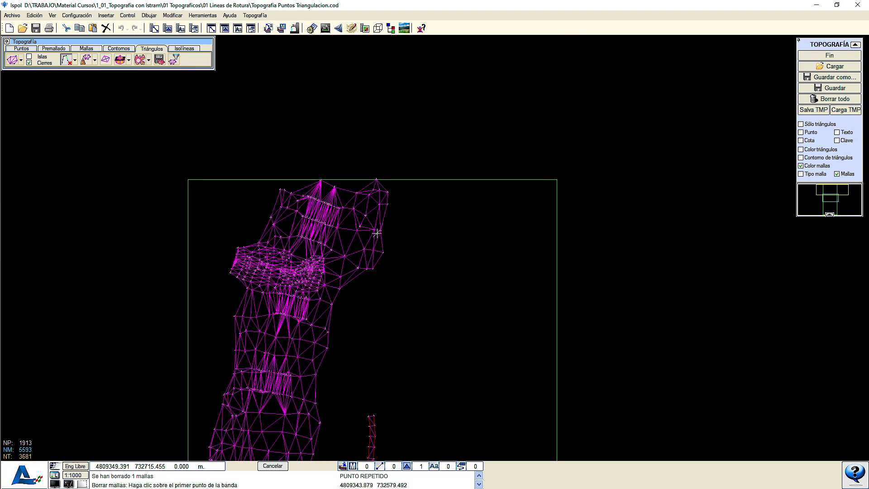
pyautogui.scroll(1, 358, 181)
pyautogui.click(374, 196)
pyautogui.click(325, 176)
# Delete by band the long narrow edges leaving the corner point of the terrain's northwest boundary
pyautogui.scroll(-1, 272, 162)
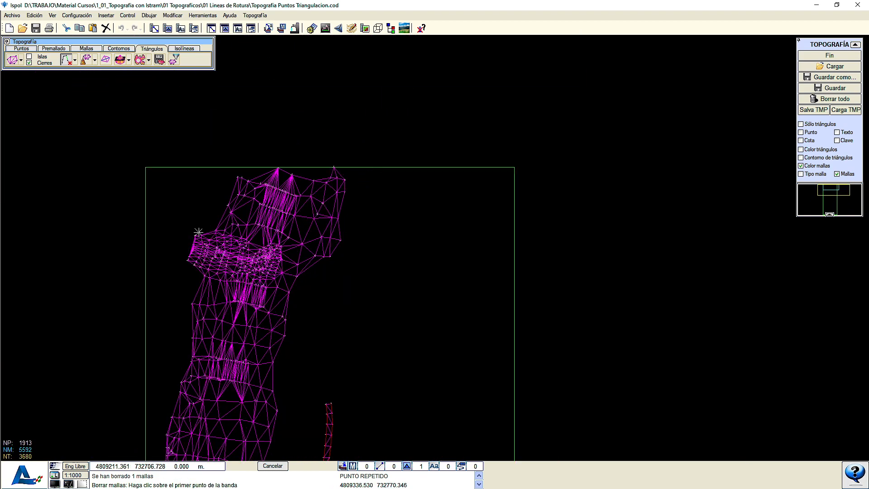
pyautogui.scroll(4, 198, 233)
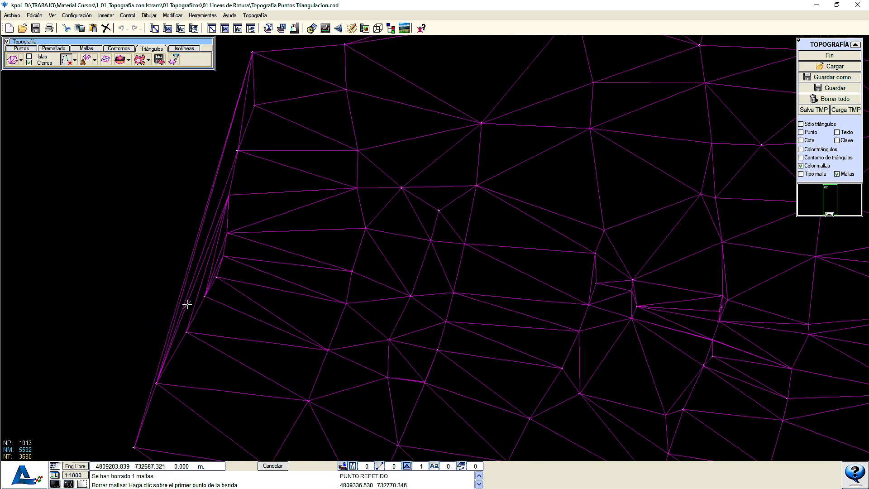
pyautogui.click(267, 257)
pyautogui.scroll(-2, 332, 250)
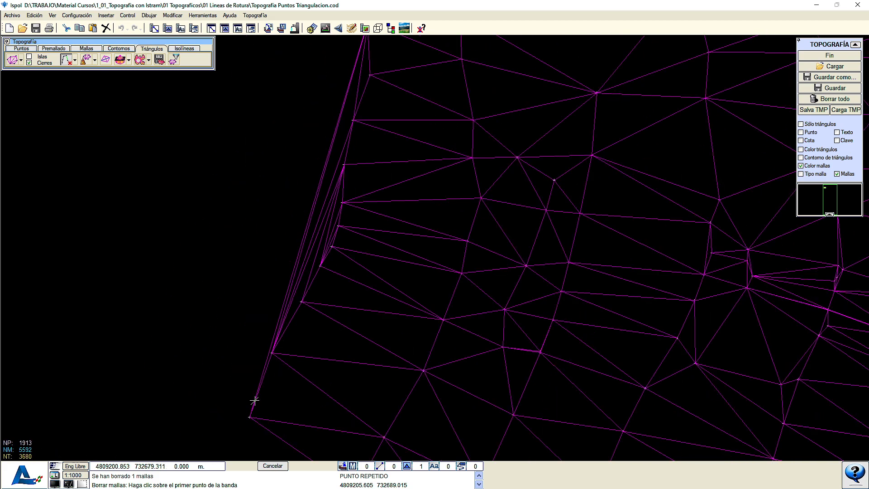
pyautogui.scroll(-2, 294, 302)
pyautogui.scroll(5, 345, 149)
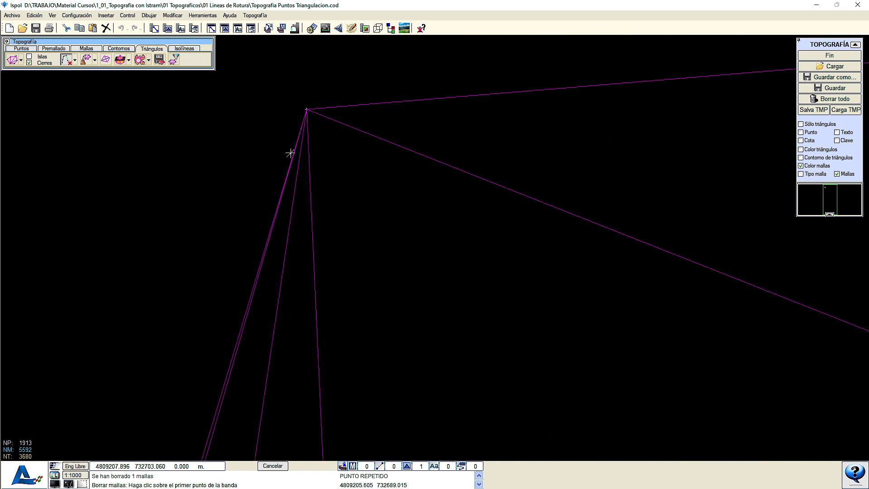
pyautogui.scroll(-2, 299, 180)
pyautogui.scroll(4, 307, 256)
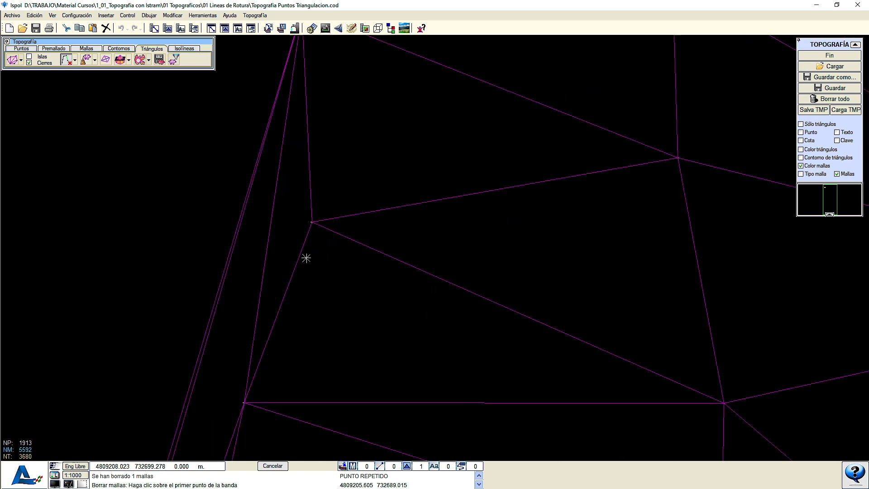
pyautogui.scroll(-2, 303, 191)
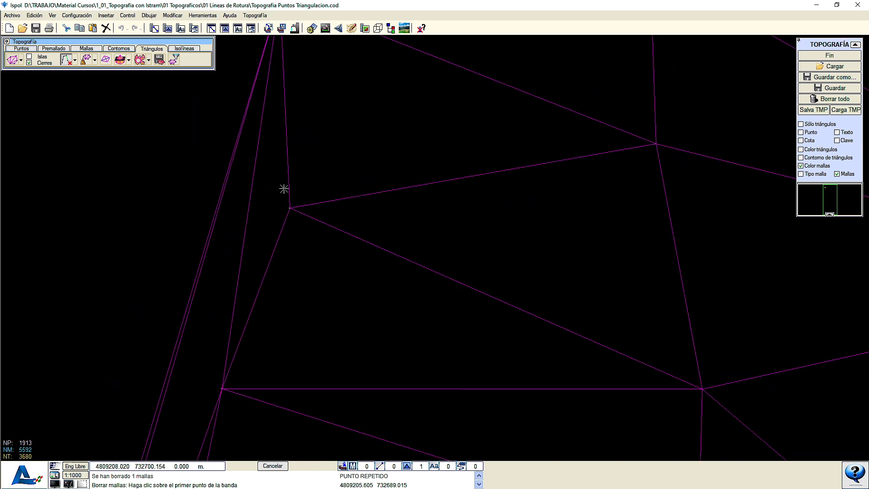
pyautogui.scroll(-2, 274, 212)
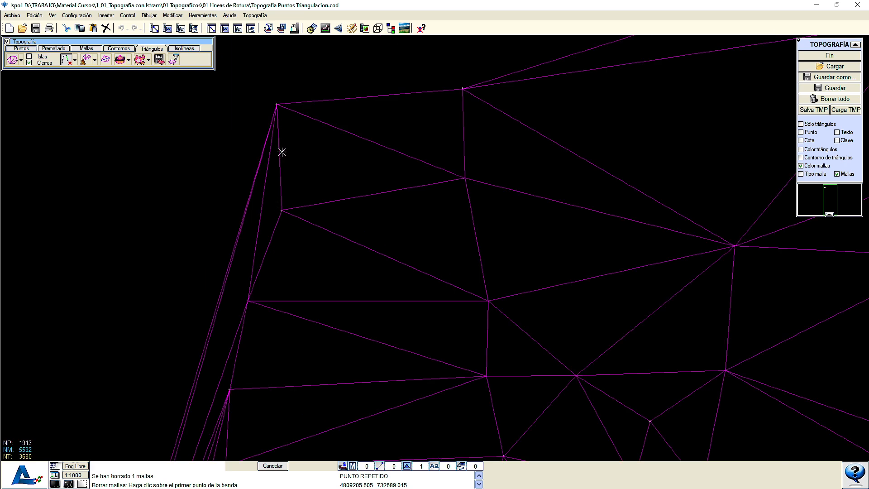
pyautogui.click(272, 193)
pyautogui.click(244, 199)
# Delete by band the remaining fan of long sliver edges further down the northwest boundary
pyautogui.scroll(-3, 244, 181)
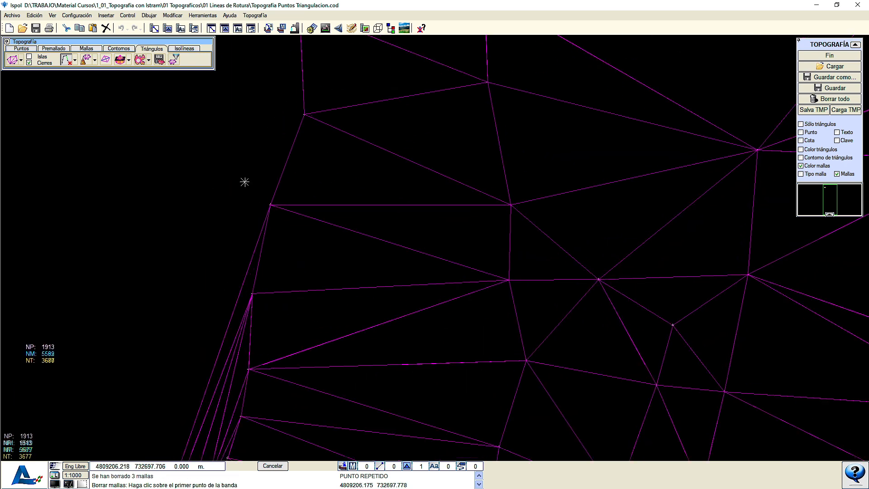
pyautogui.scroll(4, 238, 314)
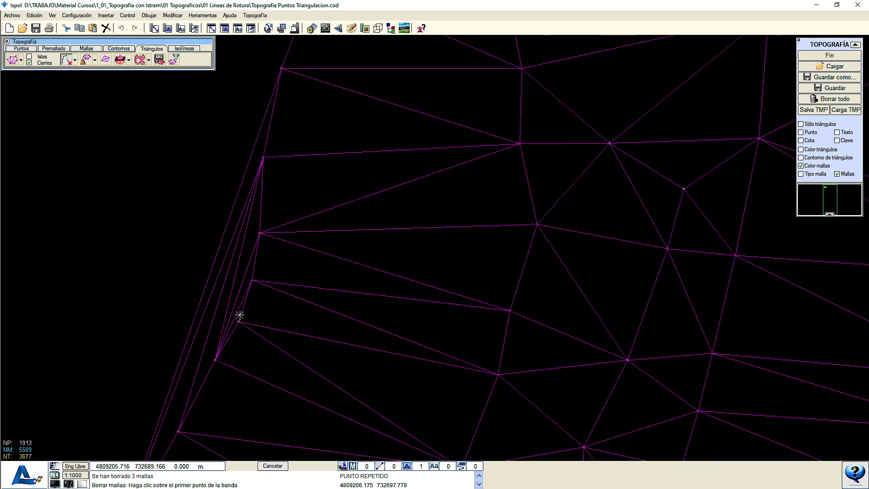
pyautogui.click(237, 318)
pyautogui.click(71, 243)
# Delete by window the long edges closing the notch on the southern boundary, just east of the road's southern end
pyautogui.scroll(-3, 108, 244)
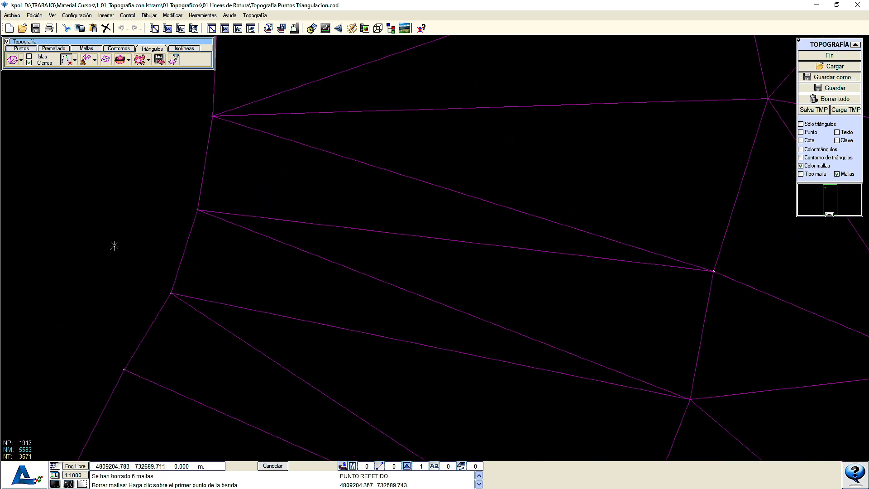
pyautogui.scroll(-2, 129, 244)
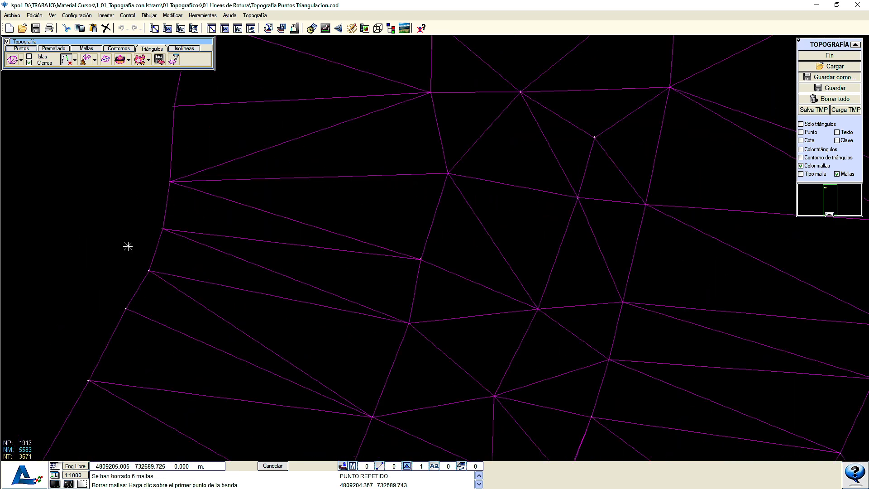
pyautogui.scroll(-3, 227, 196)
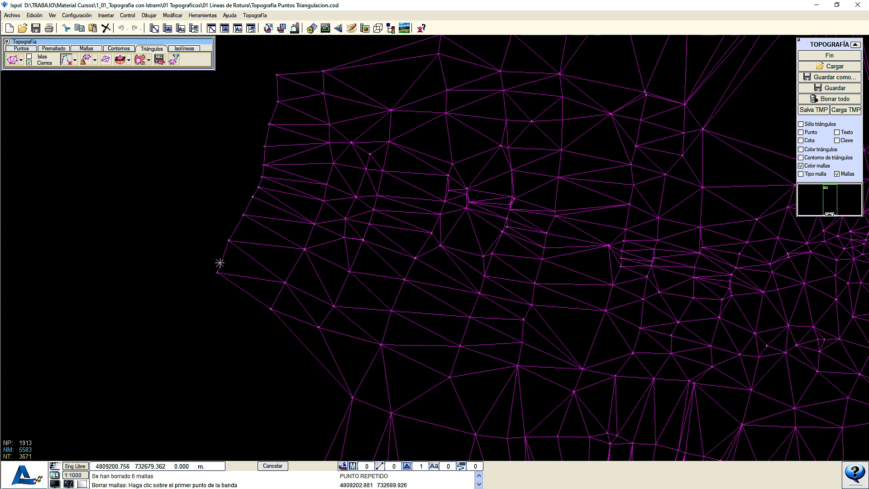
pyautogui.scroll(-5, 219, 263)
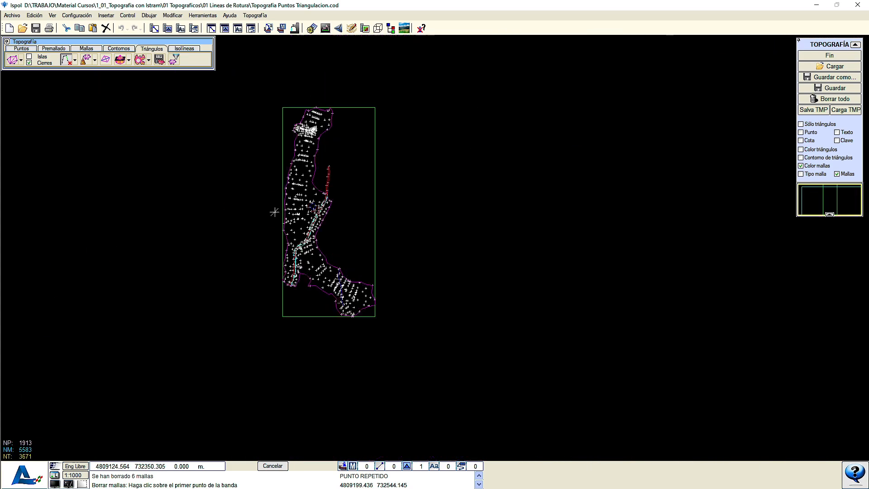
pyautogui.scroll(8, 274, 212)
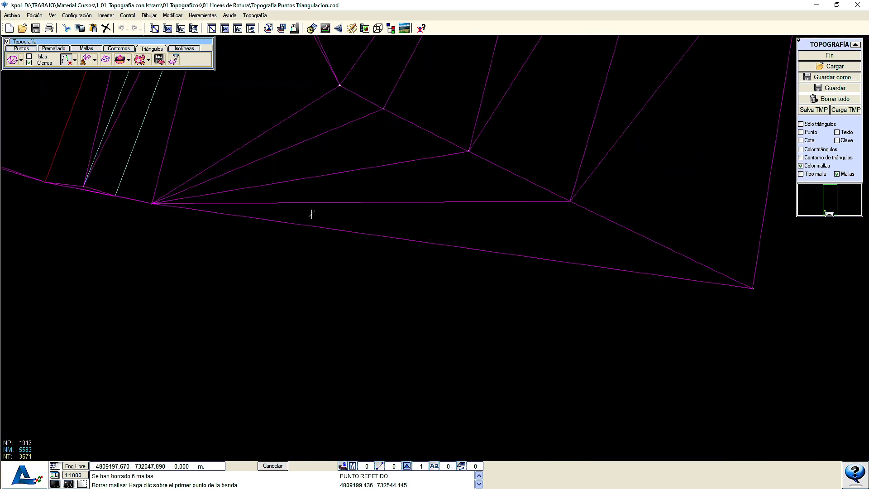
pyautogui.click(74, 61)
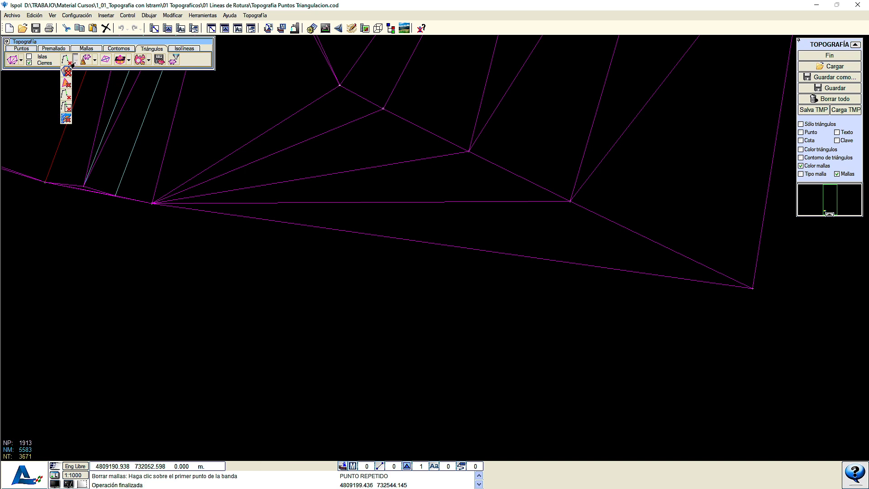
pyautogui.click(72, 69)
pyautogui.click(74, 63)
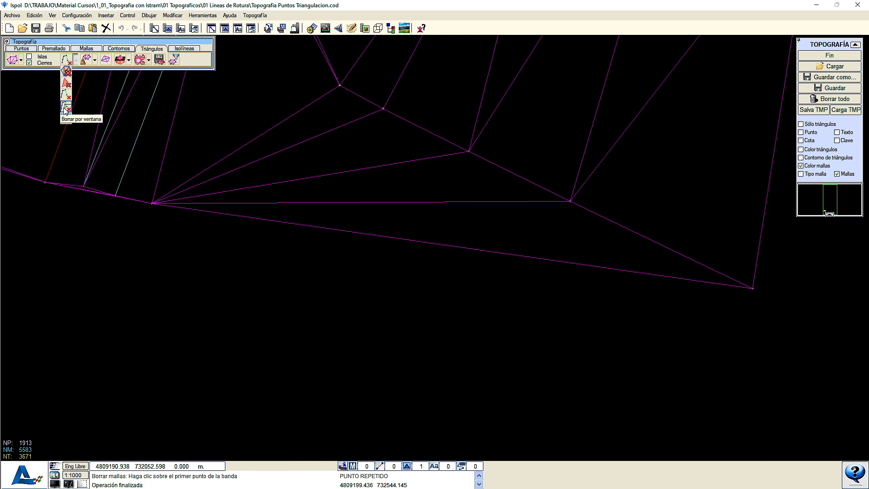
pyautogui.click(65, 109)
pyautogui.click(65, 109)
pyautogui.click(317, 341)
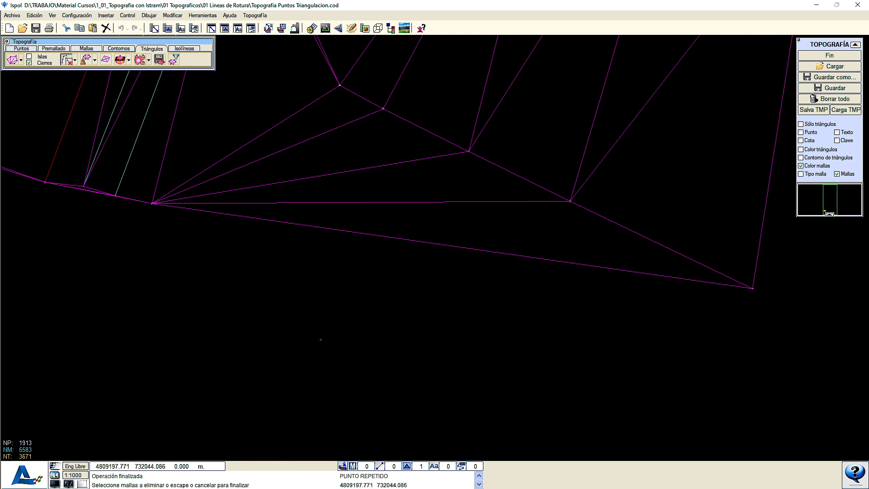
pyautogui.moveTo(400, 310); pyautogui.dragTo(279, 142)
# Delete by window the two long sliver edges running below the southern boundary west of the road
pyautogui.scroll(-2, 330, 209)
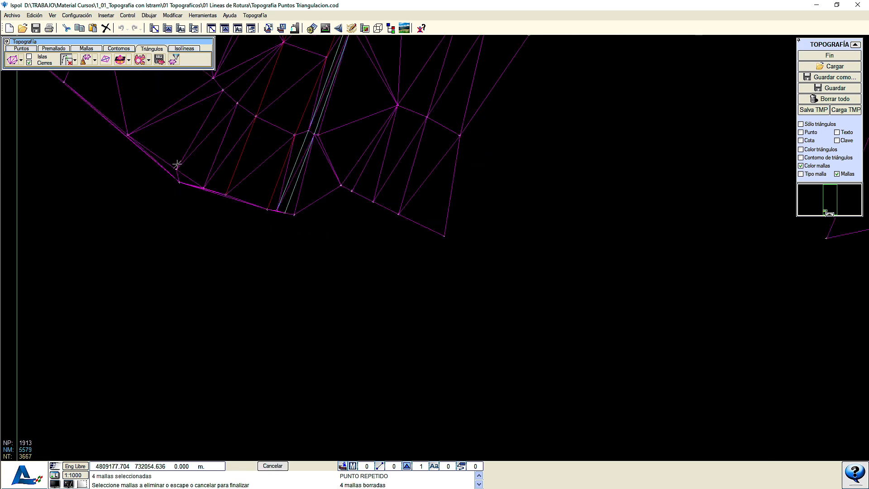
pyautogui.scroll(1, 176, 164)
pyautogui.scroll(2, 287, 249)
pyautogui.scroll(2, 306, 217)
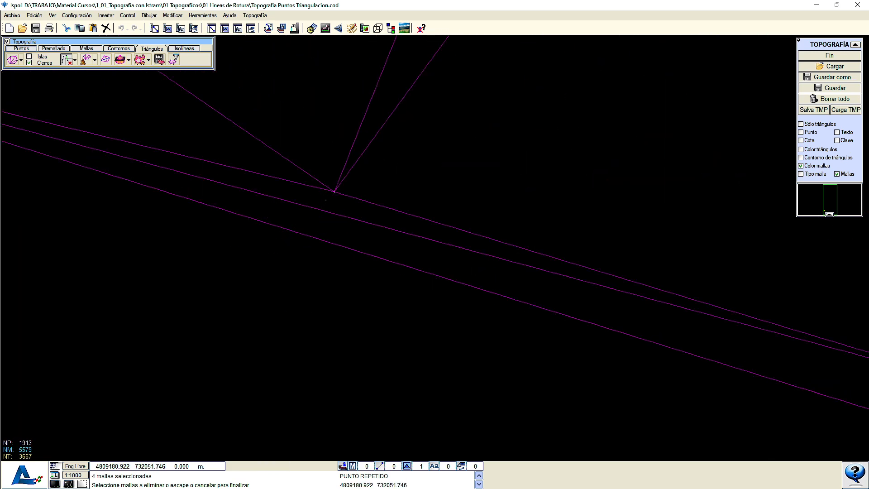
pyautogui.moveTo(378, 273); pyautogui.dragTo(303, 203)
pyautogui.scroll(-3, 269, 208)
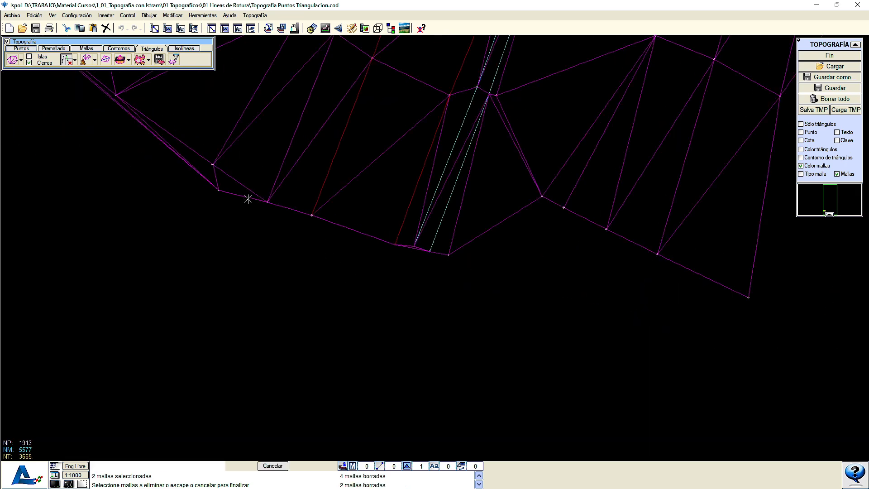
# Delete by window the narrow boundary edges southwest of the road, around the two closely spaced boundary points
pyautogui.scroll(2, 142, 122)
pyautogui.moveTo(102, 126); pyautogui.dragTo(248, 257)
pyautogui.scroll(-2, 228, 236)
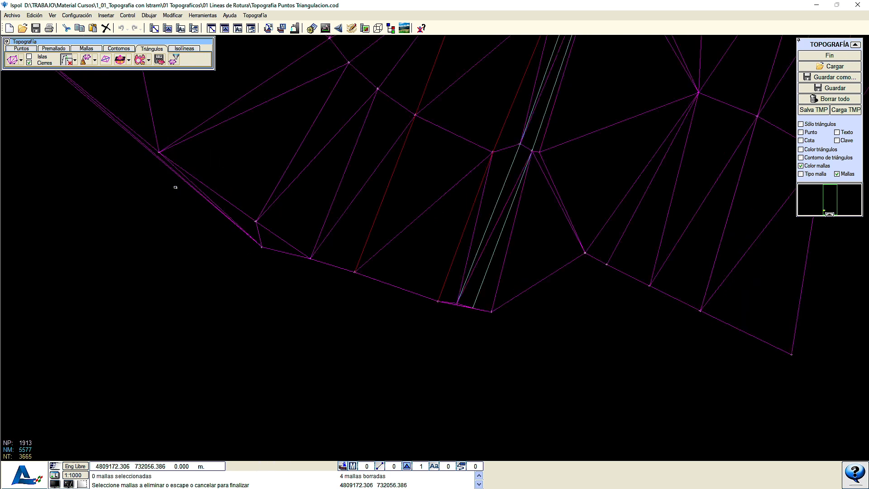
pyautogui.moveTo(68, 117); pyautogui.dragTo(275, 303)
pyautogui.moveTo(84, 109); pyautogui.dragTo(310, 306)
pyautogui.click(164, 152)
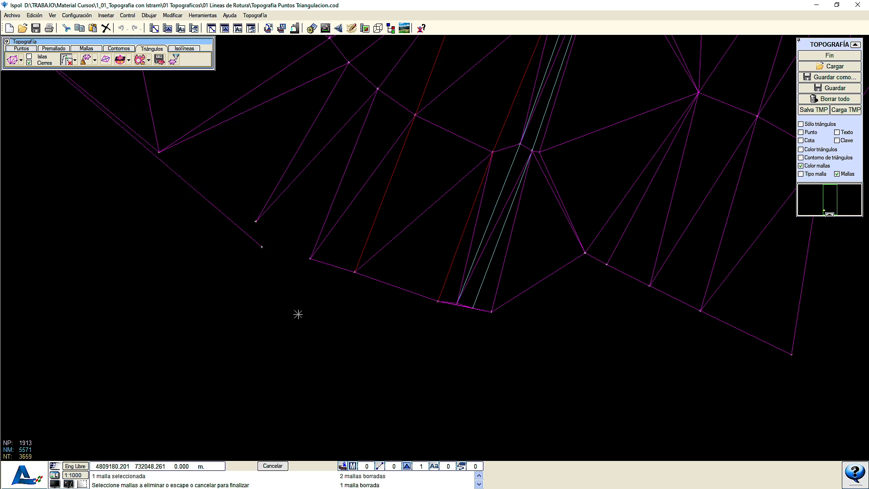
pyautogui.moveTo(163, 191); pyautogui.dragTo(275, 270)
pyautogui.moveTo(132, 169)
pyautogui.mouseDown()
pyautogui.moveTo(221, 230)
pyautogui.moveTo(167, 186)
pyautogui.mouseUp()
pyautogui.moveTo(258, 205); pyautogui.dragTo(243, 271, button='middle')
# Turn on the triangle colour fill and delete the single spike-shaped triangle left on the southern boundary
pyautogui.click(801, 149)
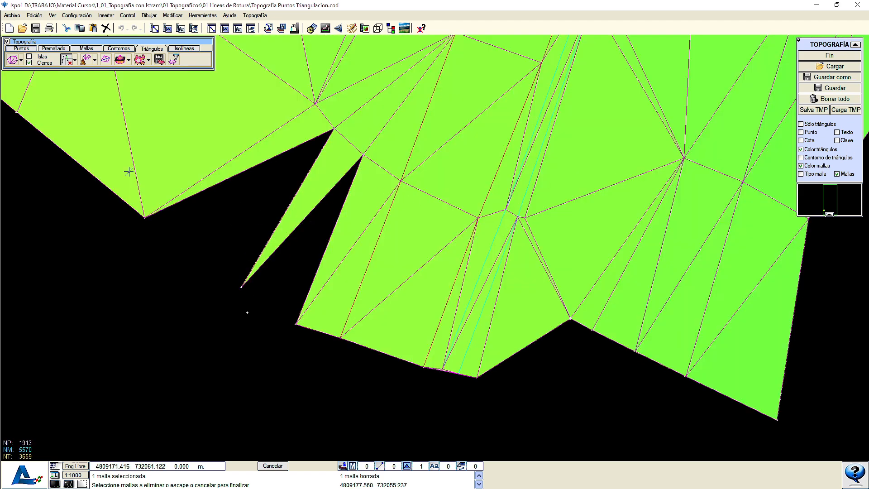
pyautogui.click(69, 59)
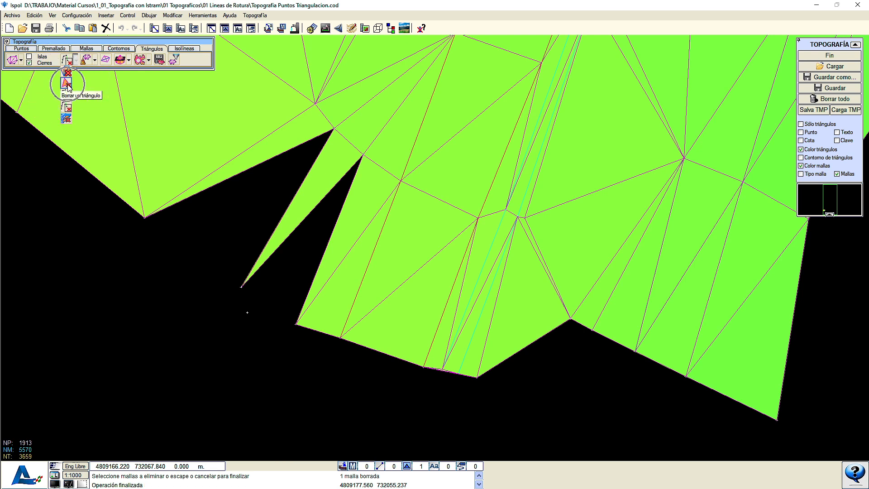
pyautogui.click(66, 83)
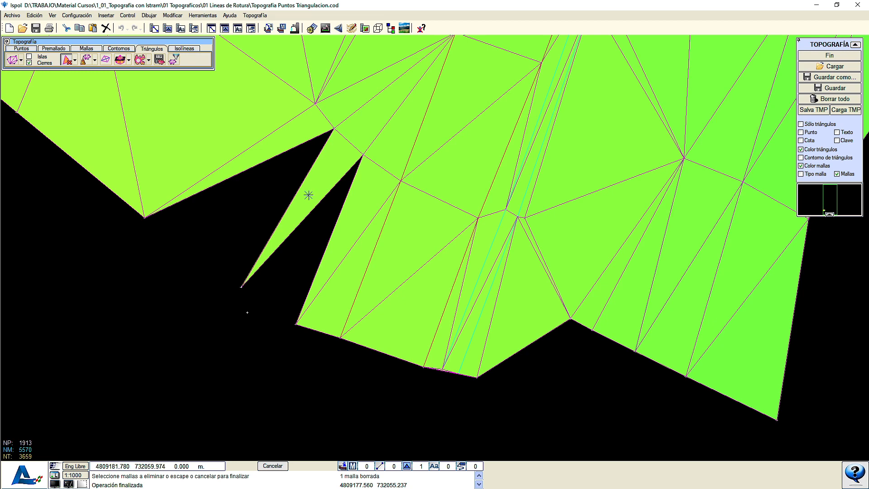
pyautogui.click(308, 195)
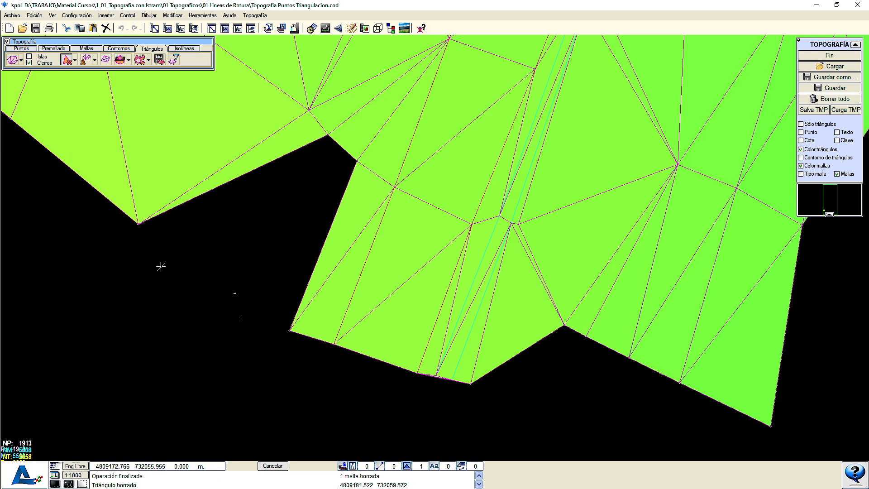
# Create a triangle manually joining the boundary corner west of the gap, the upper loose point and the gap's nearer inner vertex
pyautogui.click(20, 60)
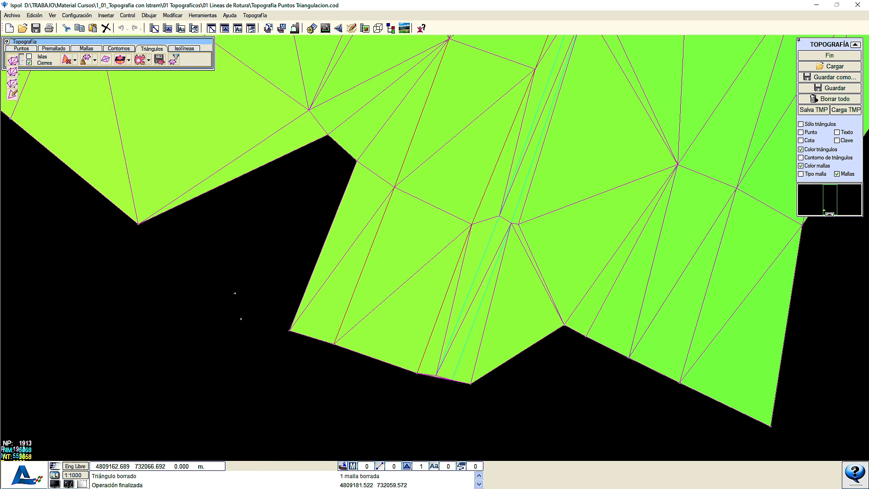
pyautogui.click(12, 95)
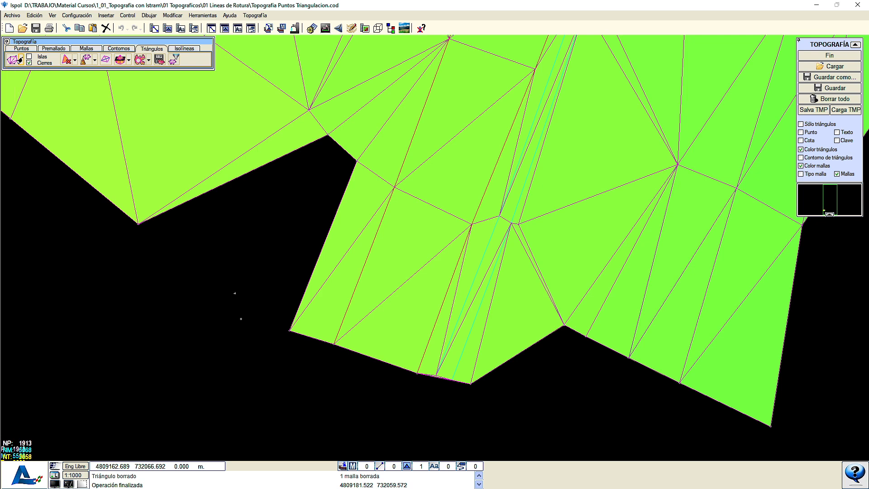
pyautogui.click(20, 60)
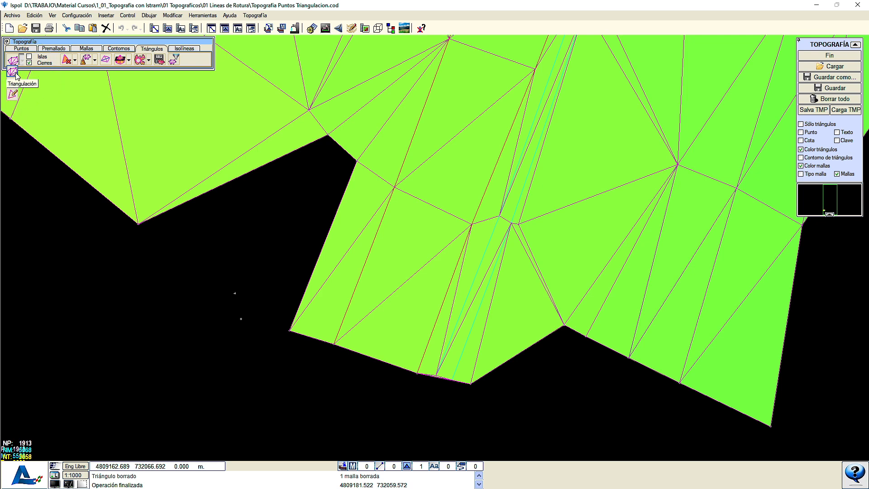
pyautogui.click(12, 96)
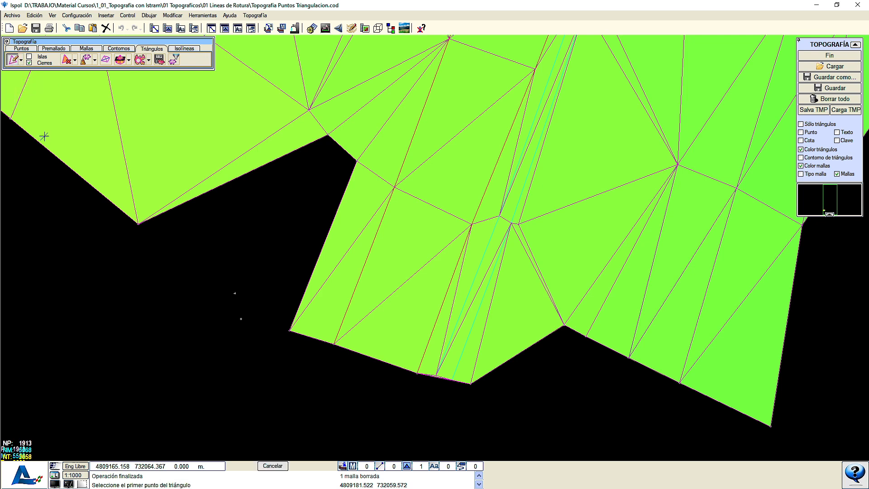
pyautogui.click(139, 225)
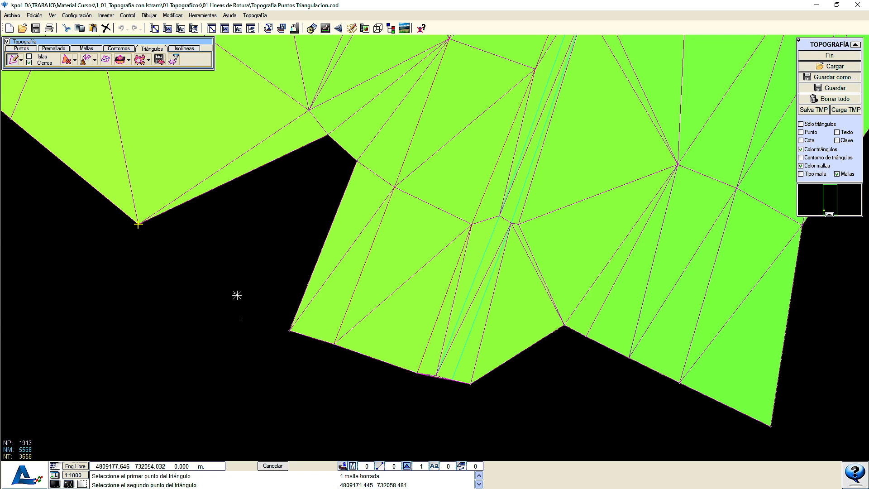
pyautogui.click(234, 293)
pyautogui.click(328, 135)
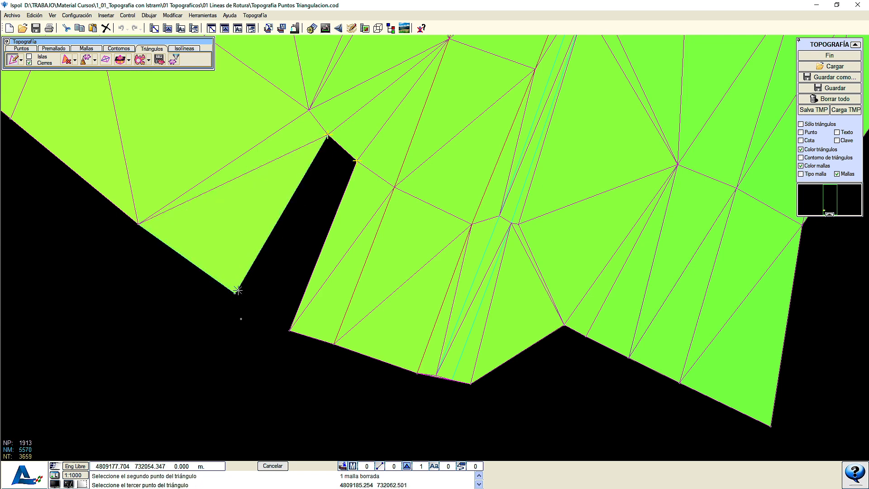
# Create three more triangles manually through the two loose points and the gap's eastern vertices to close the southern boundary gap
pyautogui.click(236, 293)
pyautogui.click(236, 293)
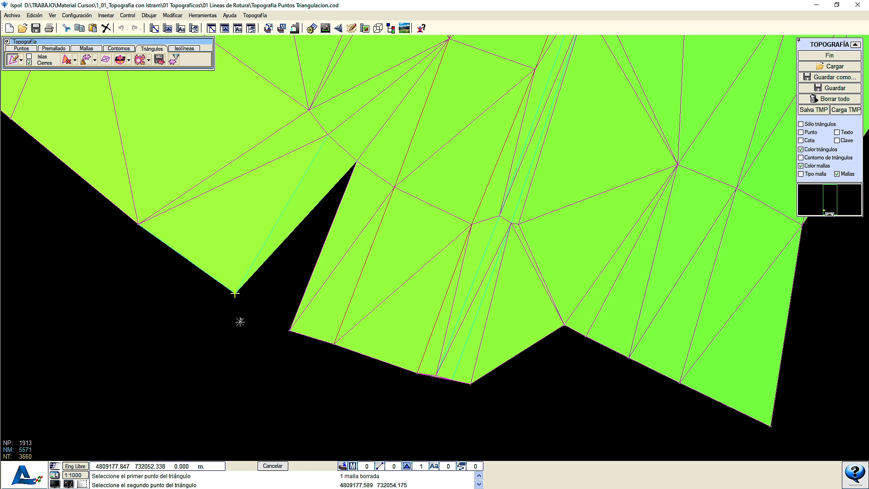
pyautogui.click(241, 319)
pyautogui.click(356, 161)
pyautogui.click(356, 162)
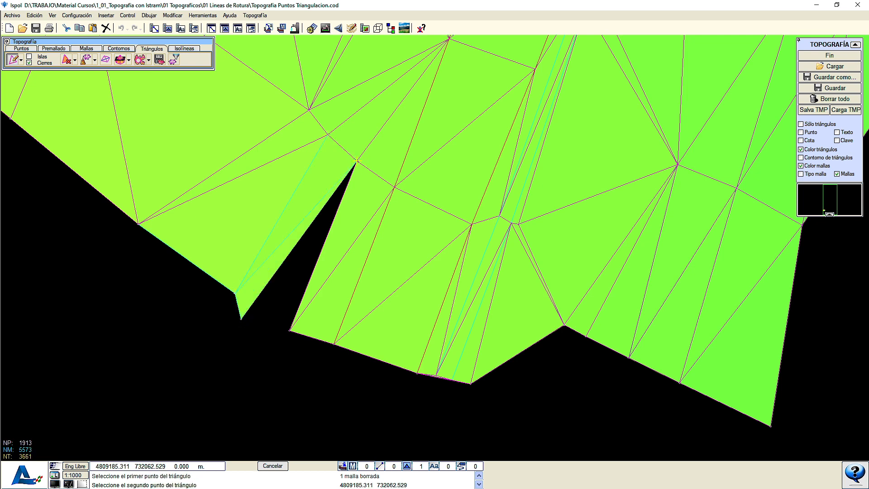
pyautogui.click(241, 319)
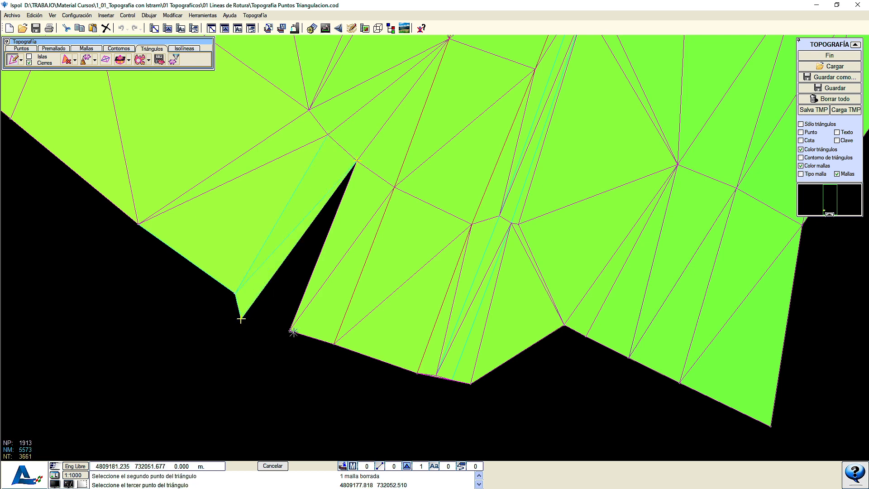
pyautogui.click(293, 332)
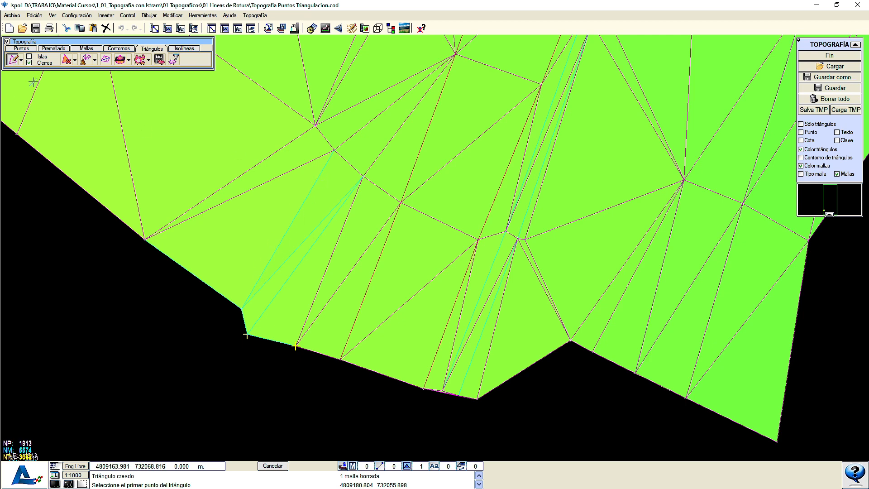
# End manual triangle creation and turn off the triangle colour fill for work on the terrain's western boundary
pyautogui.scroll(-2, 205, 285)
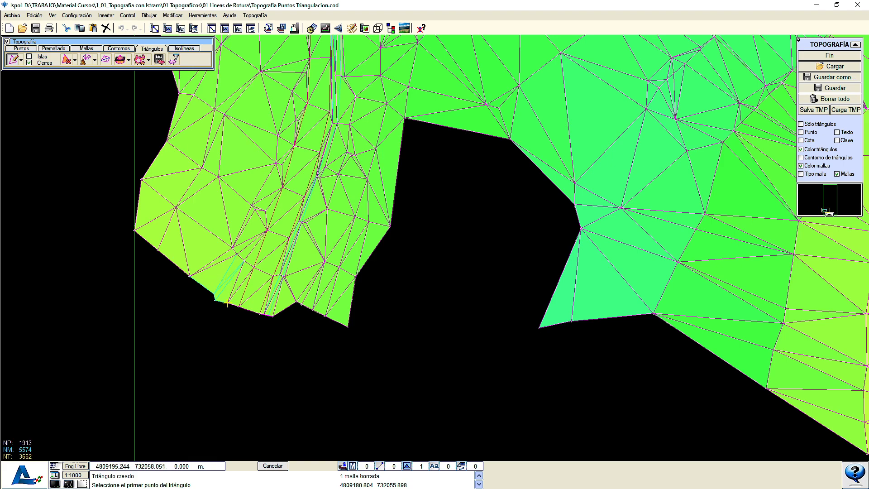
pyautogui.moveTo(155, 261); pyautogui.dragTo(158, 343, button='middle')
pyautogui.press('Escape')
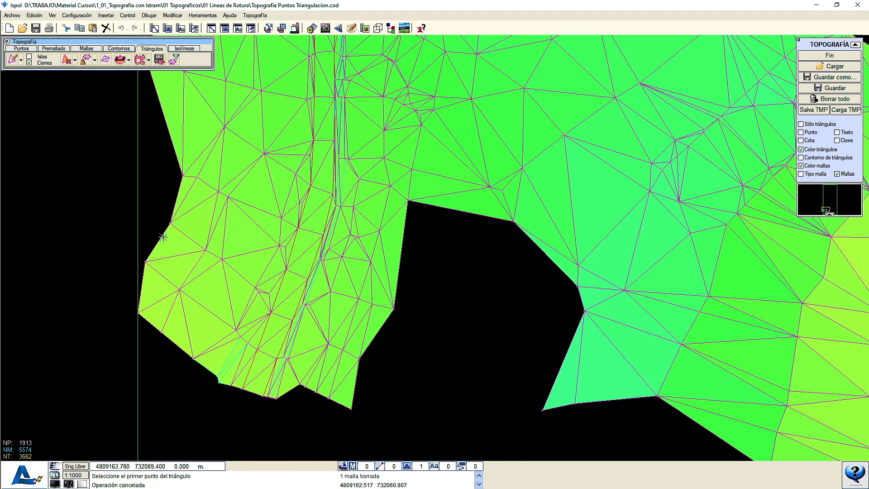
pyautogui.moveTo(151, 202); pyautogui.dragTo(142, 354, button='middle')
pyautogui.moveTo(128, 229); pyautogui.dragTo(136, 321, button='middle')
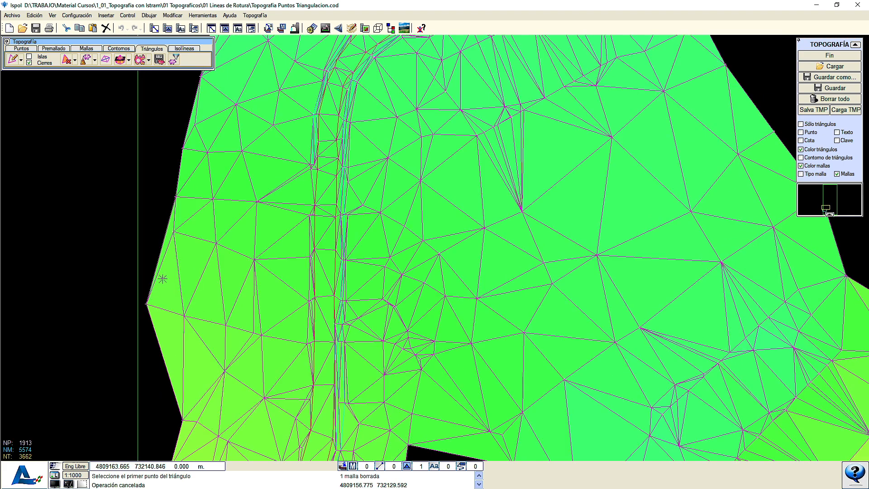
pyautogui.scroll(2, 168, 221)
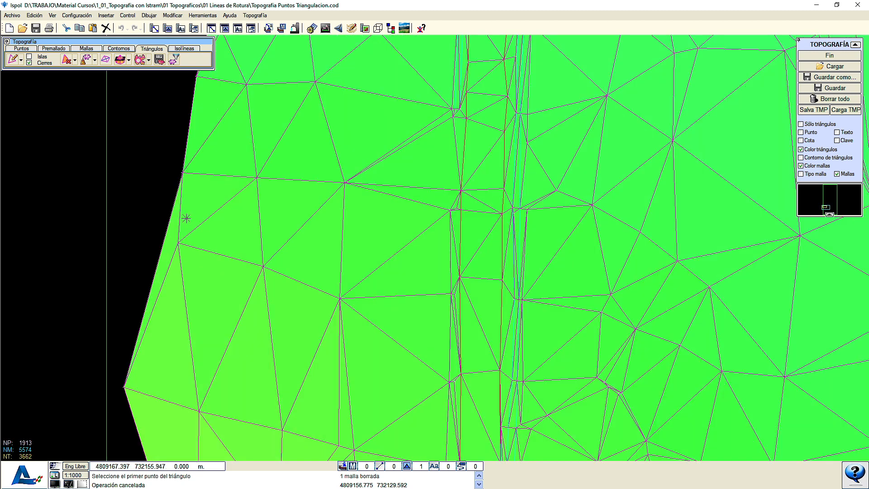
pyautogui.click(808, 151)
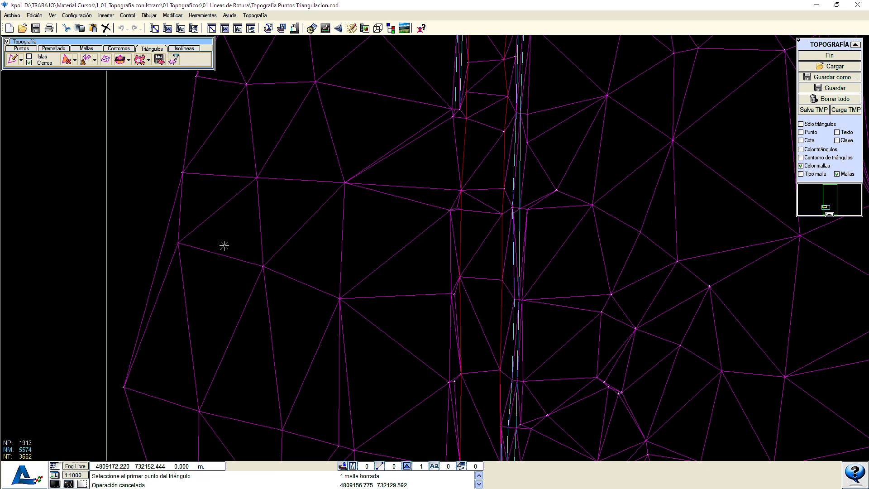
# Delete the two narrow sliver triangles along the terrain's western boundary, one beside the lower stretch and one farther north
pyautogui.scroll(-2, 224, 246)
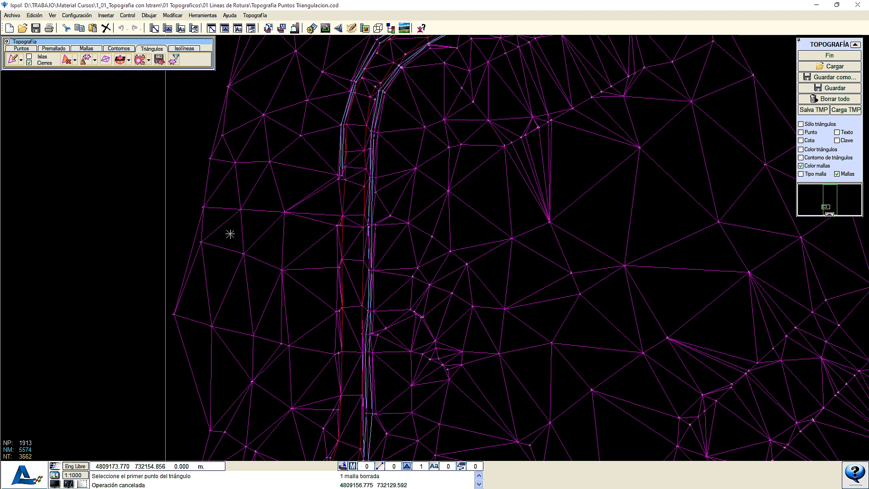
pyautogui.scroll(2, 200, 234)
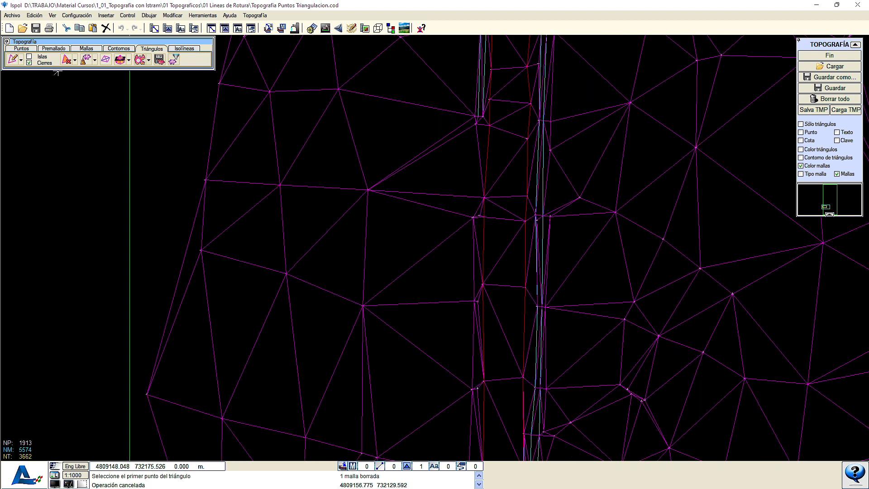
pyautogui.click(66, 59)
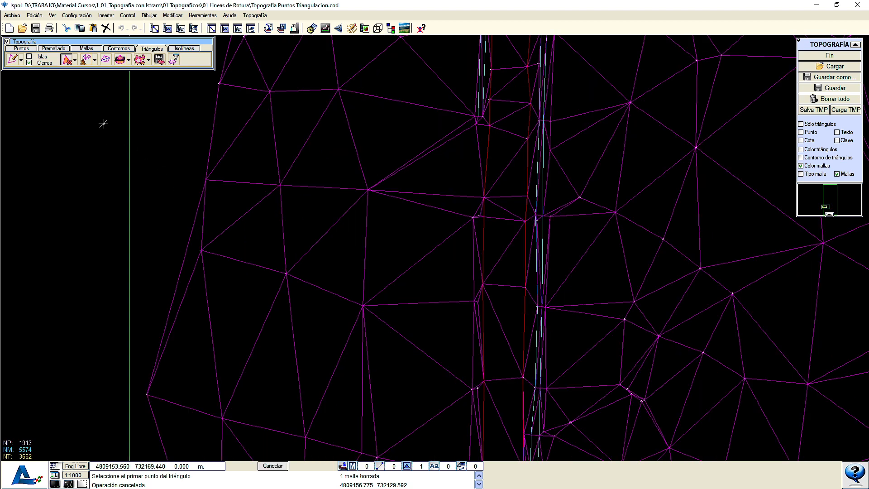
pyautogui.click(187, 253)
pyautogui.scroll(-3, 163, 239)
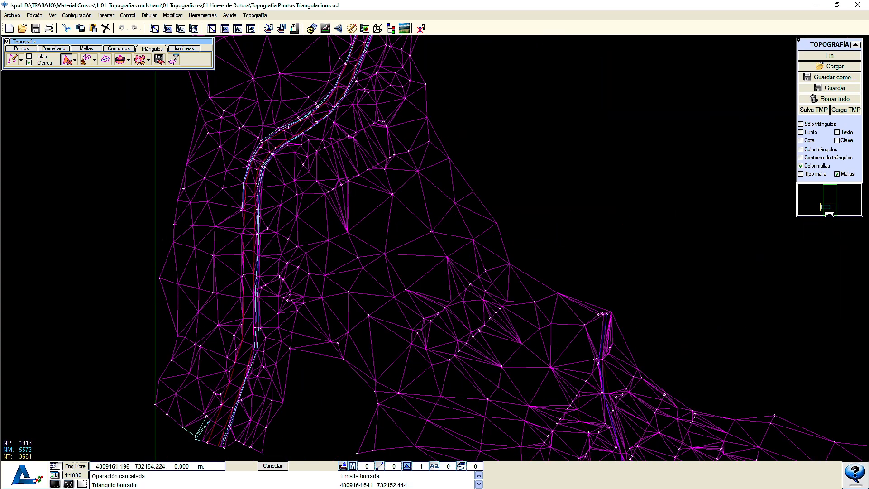
pyautogui.scroll(1, 168, 173)
pyautogui.scroll(3, 192, 195)
pyautogui.click(188, 195)
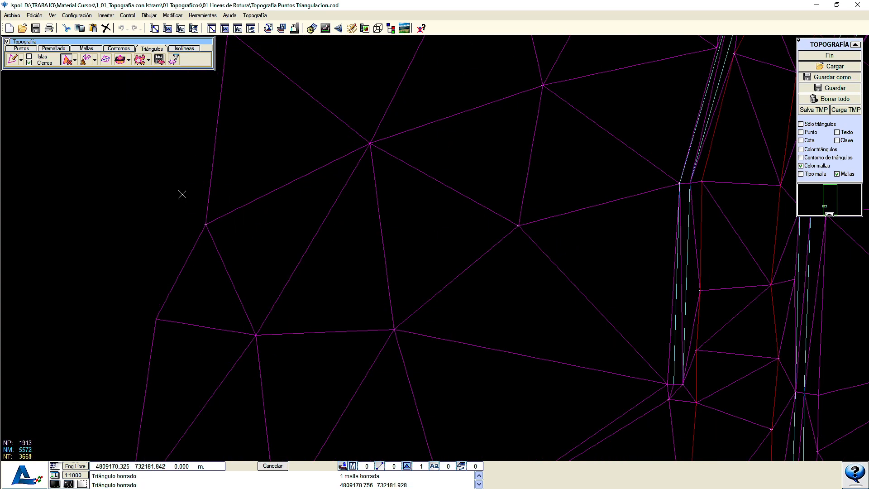
# Inspect the western, eastern and southern boundaries of the triangulation for remaining sliver triangles, and end triangle deletion
pyautogui.scroll(-3, 182, 194)
pyautogui.scroll(-3, 146, 299)
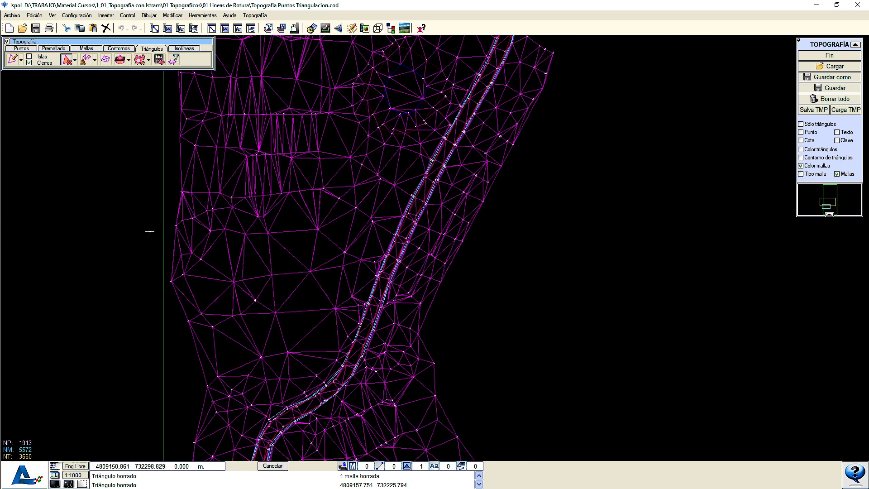
pyautogui.scroll(3, 158, 345)
pyautogui.scroll(-3, 158, 344)
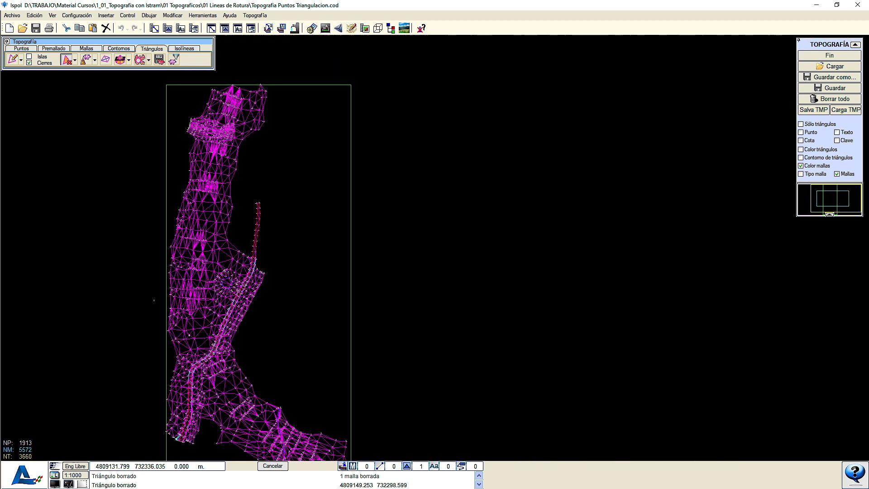
pyautogui.moveTo(145, 370); pyautogui.dragTo(145, 266, button='middle')
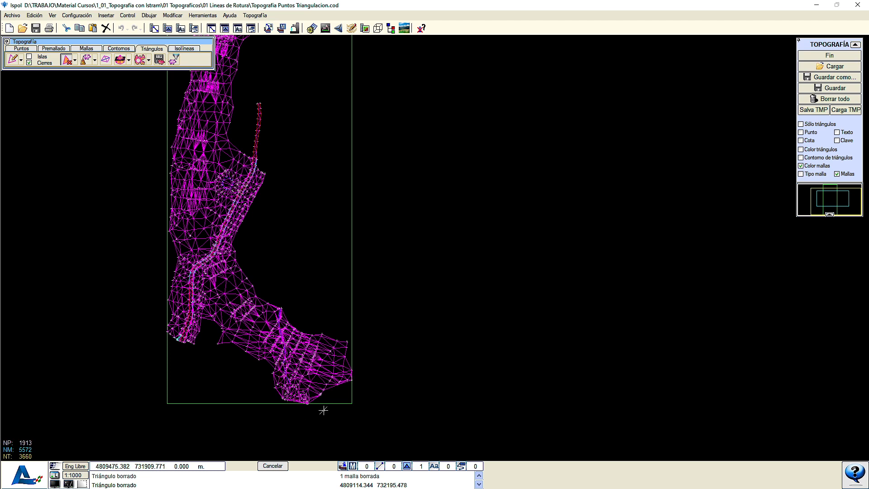
pyautogui.scroll(1, 320, 407)
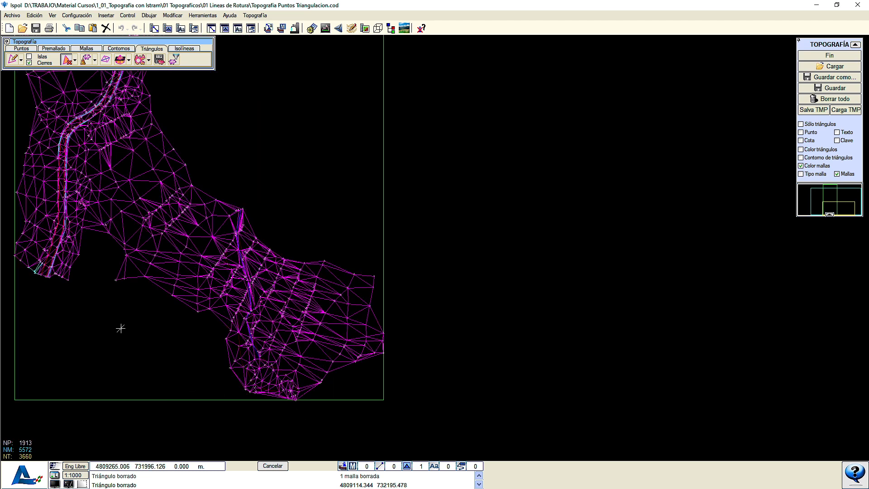
pyautogui.moveTo(120, 326); pyautogui.dragTo(231, 445, button='middle')
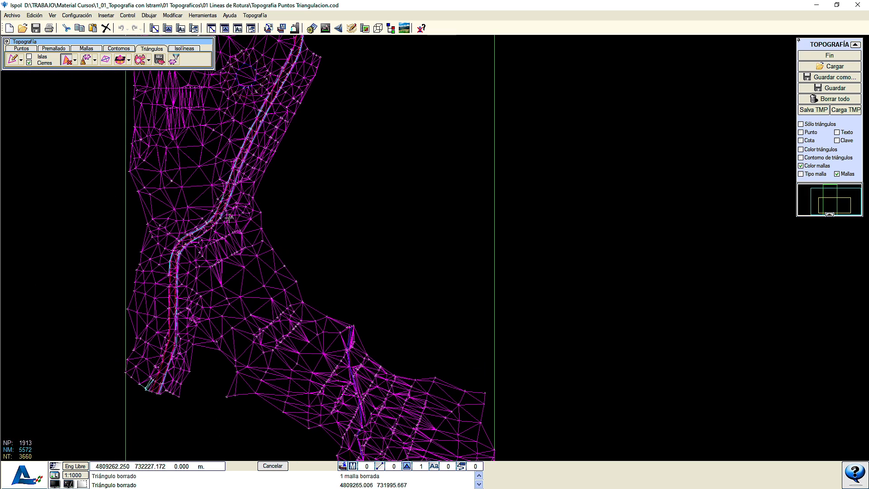
pyautogui.moveTo(332, 199); pyautogui.dragTo(345, 334, button='middle')
pyautogui.moveTo(293, 90); pyautogui.dragTo(345, 308, button='middle')
pyautogui.scroll(-1, 315, 201)
pyautogui.moveTo(381, 385); pyautogui.dragTo(345, 153, button='middle')
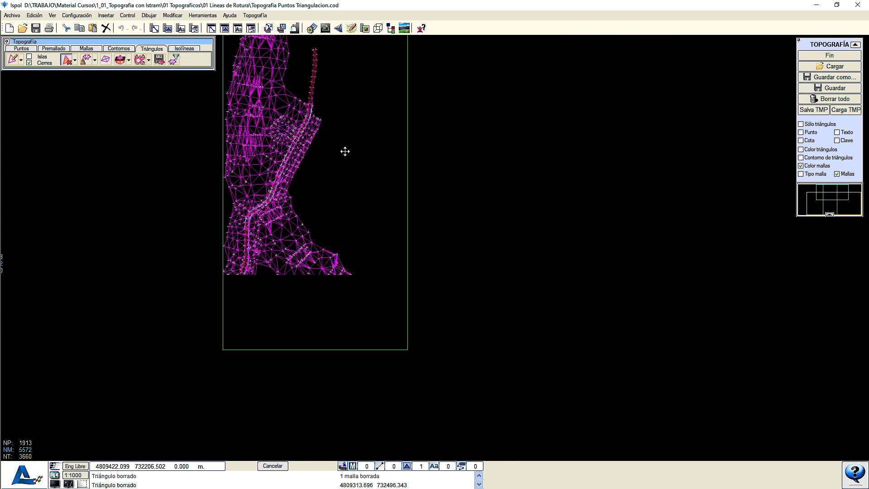
pyautogui.scroll(2, 367, 264)
pyautogui.moveTo(135, 336); pyautogui.dragTo(345, 344, button='middle')
pyautogui.rightClick(318, 254)
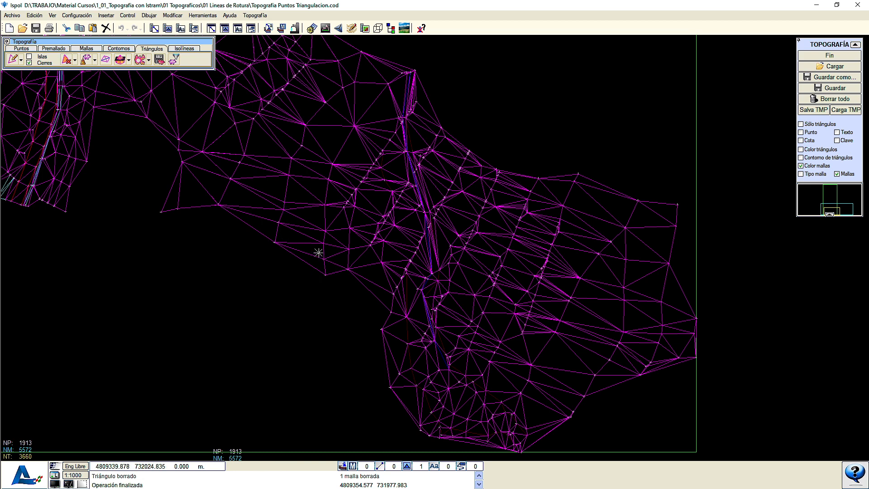
# Create the closing contour (Cierre) from the triangles around the whole terrain and check its course along the outer boundary
pyautogui.click(118, 49)
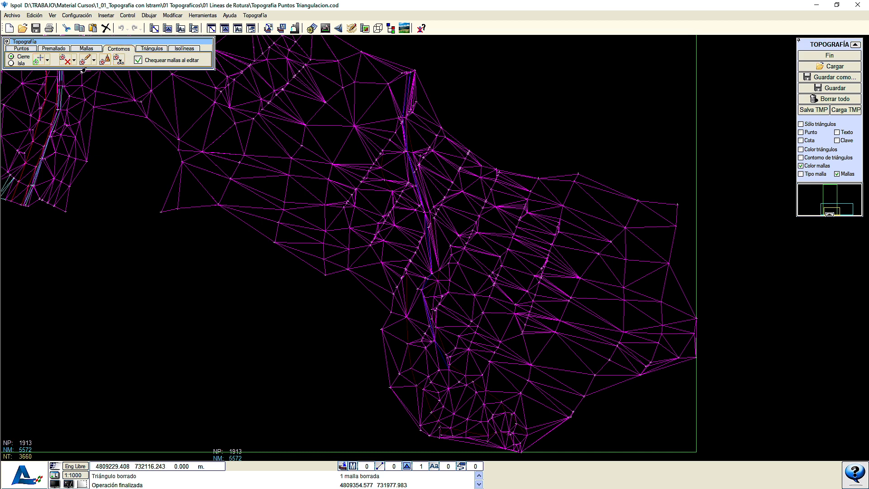
pyautogui.click(47, 60)
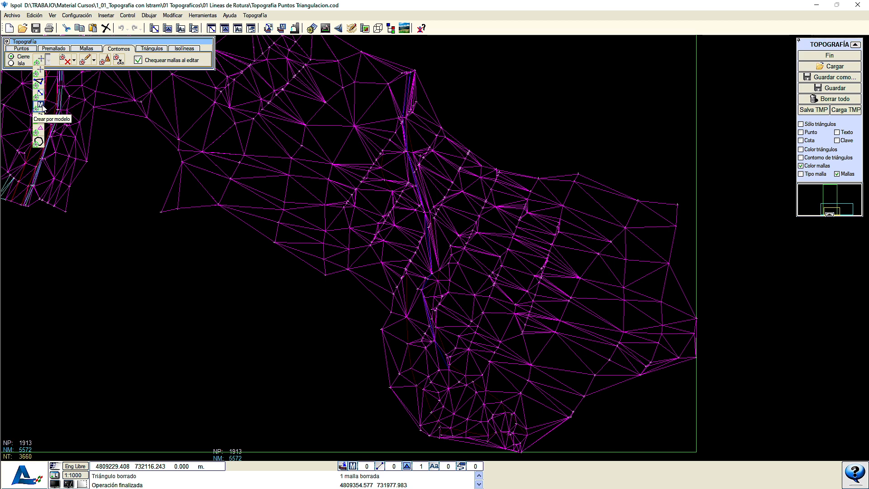
pyautogui.click(41, 134)
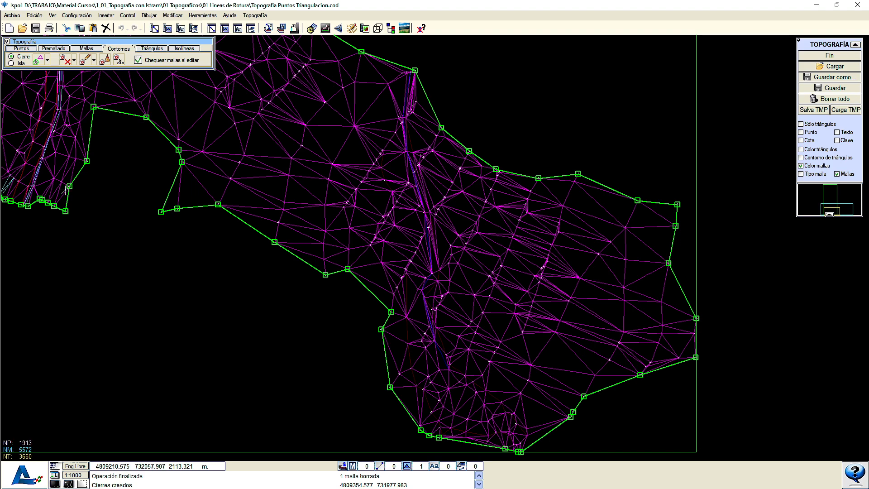
pyautogui.moveTo(82, 144); pyautogui.dragTo(244, 280, button='middle')
pyautogui.scroll(-5, 244, 280)
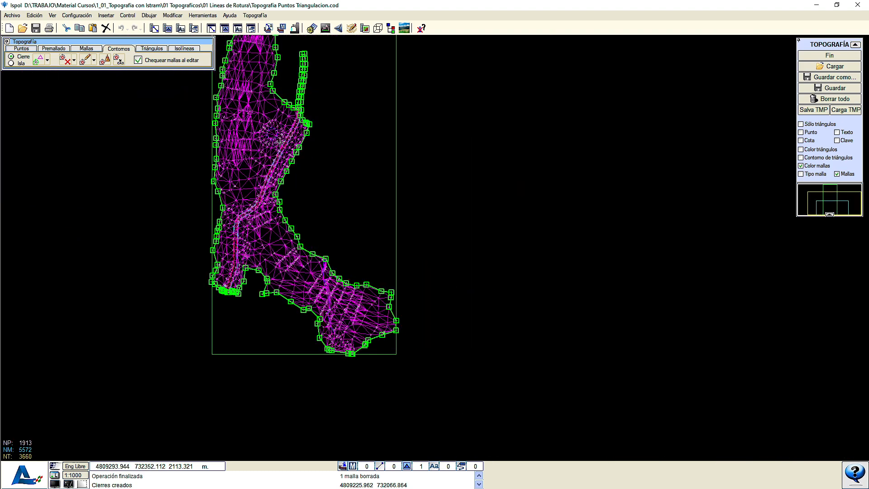
pyautogui.scroll(3, 322, 282)
pyautogui.scroll(2, 197, 262)
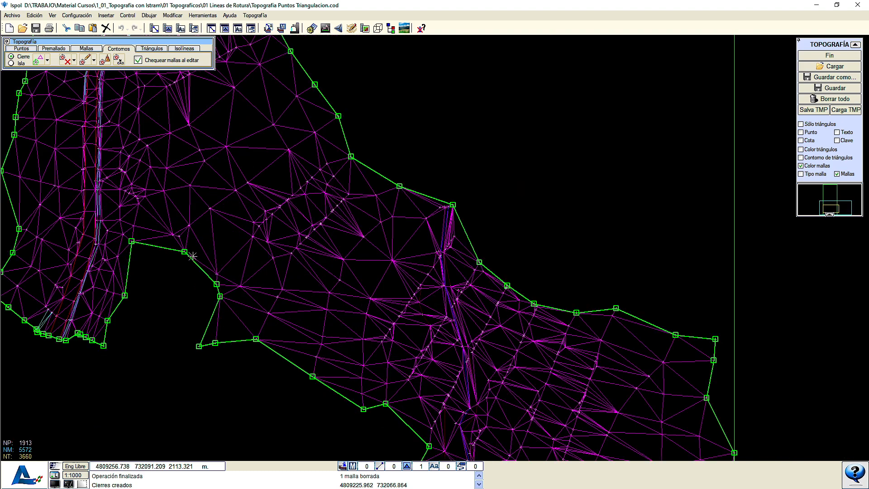
pyautogui.scroll(-5, 201, 261)
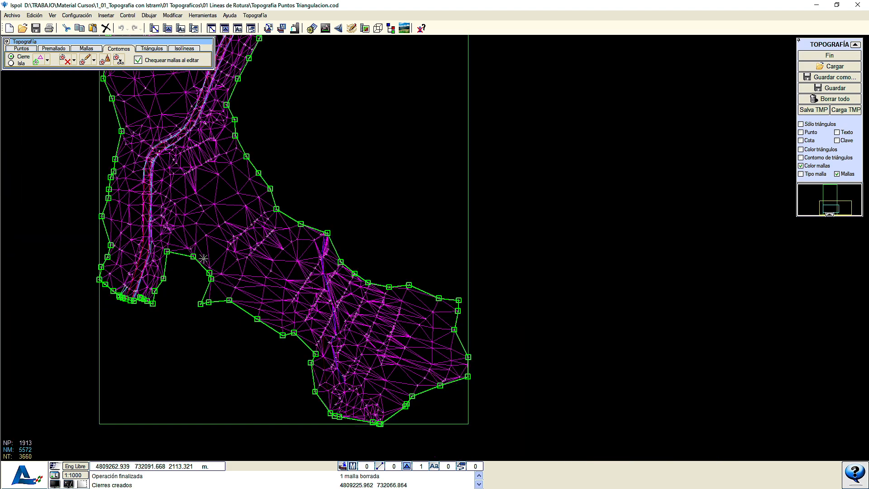
pyautogui.scroll(2, 246, 300)
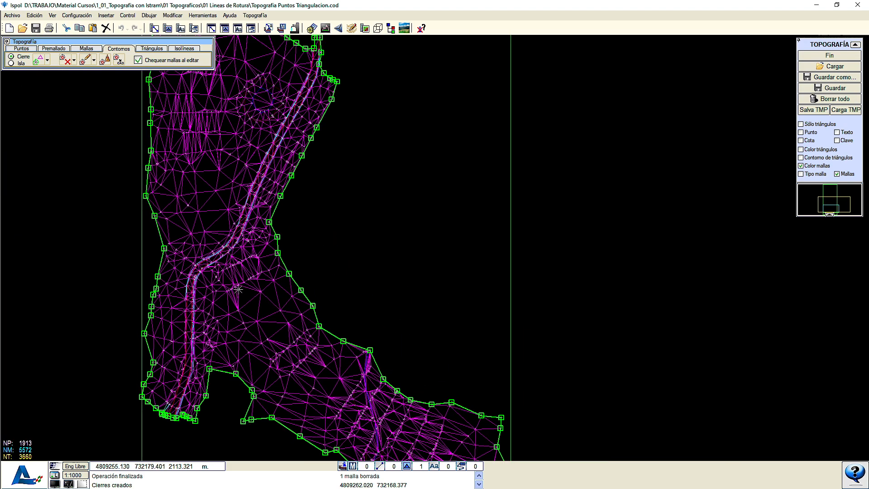
# Save the triangulated topography in TTP format as TOPOGRAFIA TTP in the 01 Lineas de Rotura folder
pyautogui.click(801, 77)
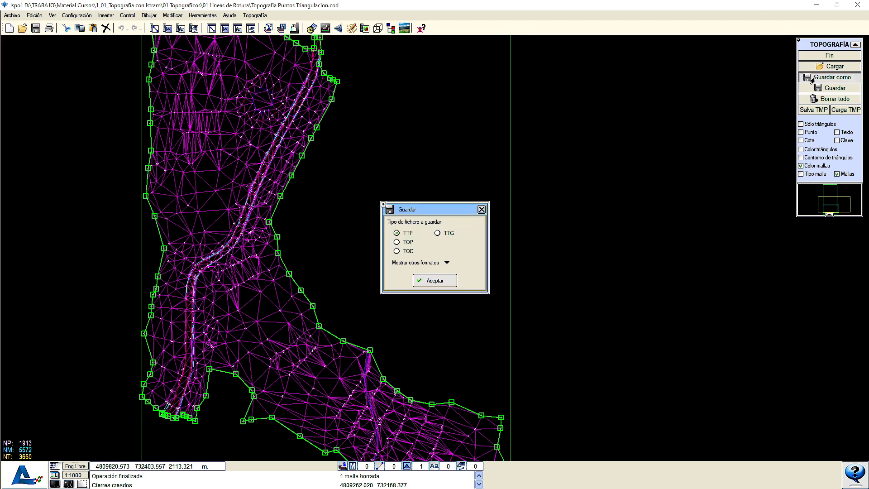
pyautogui.click(440, 281)
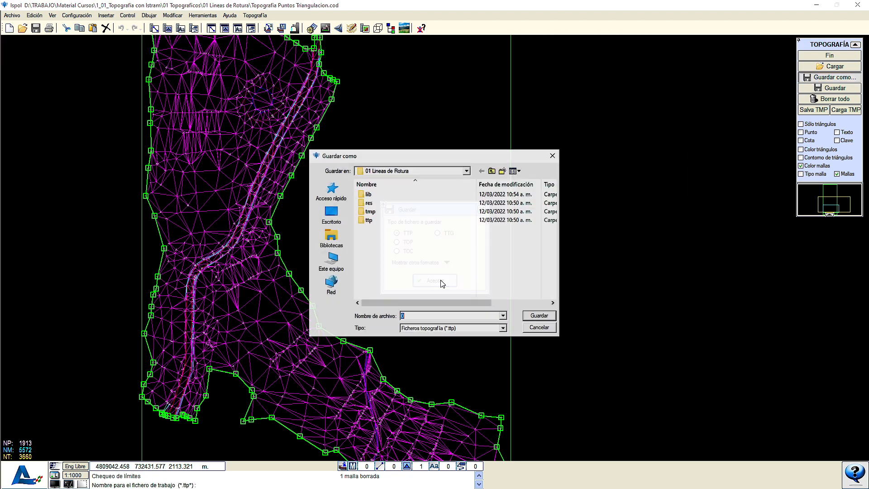
pyautogui.write('TOP')
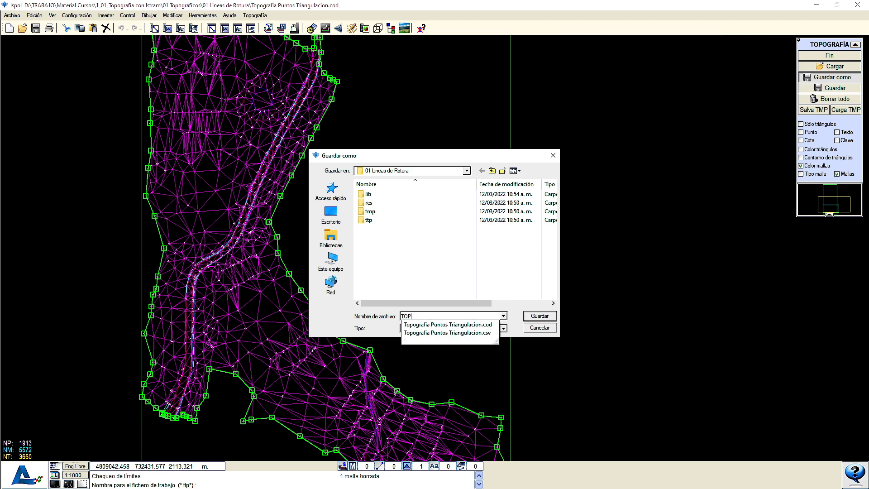
pyautogui.write('OGRAFIA T')
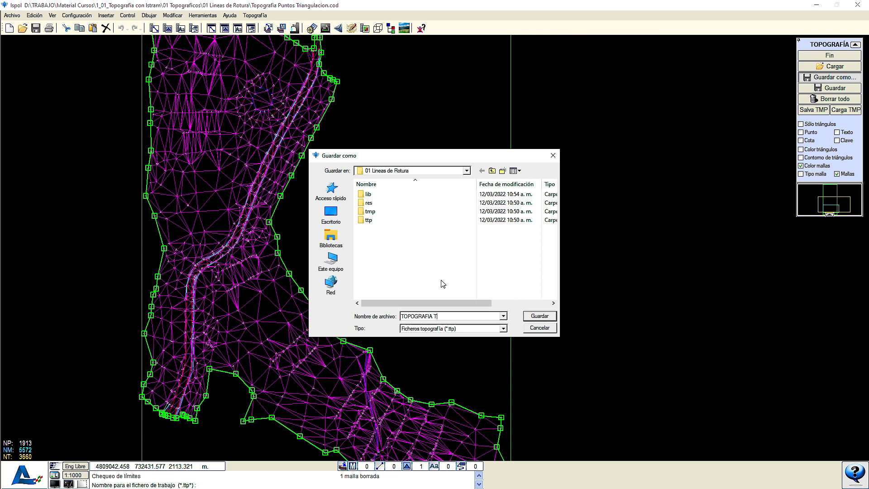
pyautogui.write('TP')
pyautogui.press('Return')
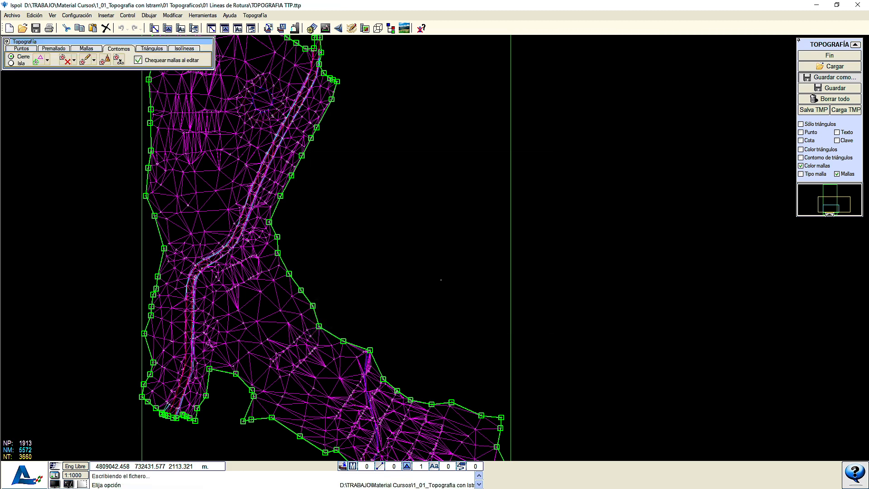